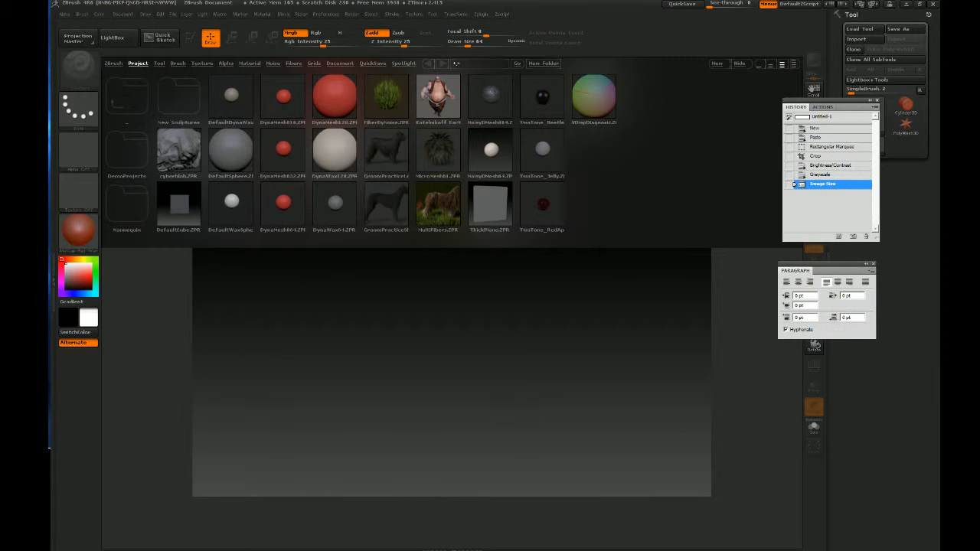
Open the large red DynaMesh sphere project and sculpt a V-shaped brow ridge and symmetrical ridges under the eyes
double_click(335, 98)
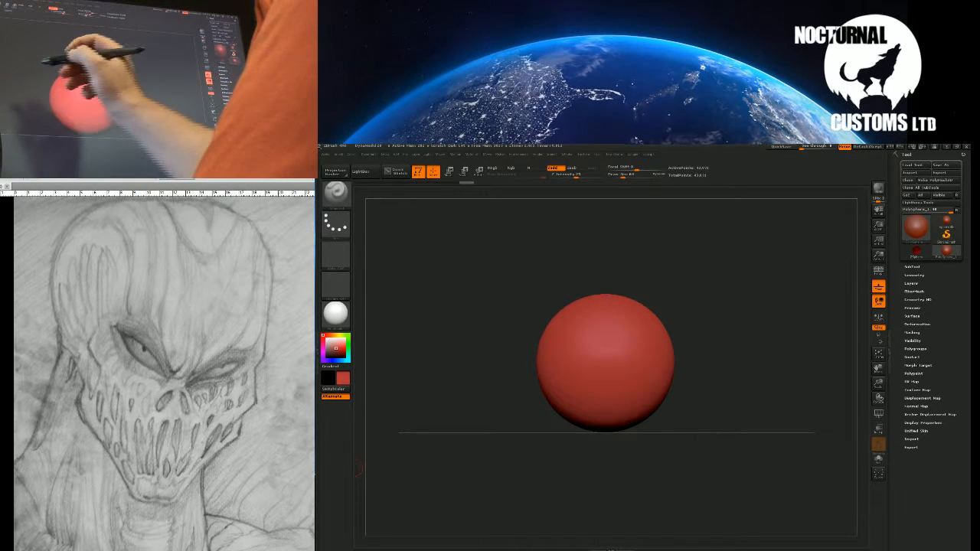
left_click_drag(602, 360, 656, 332)
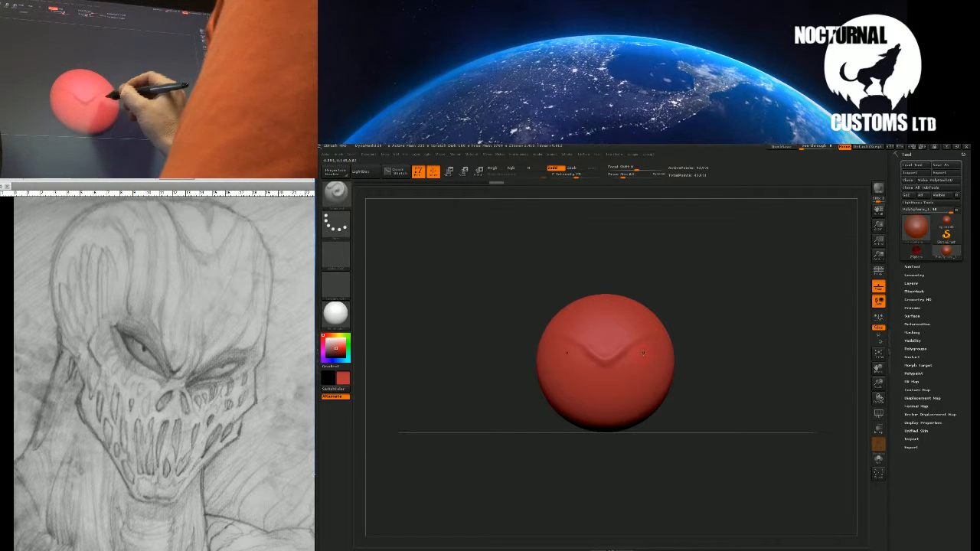
left_click_drag(619, 374, 637, 373)
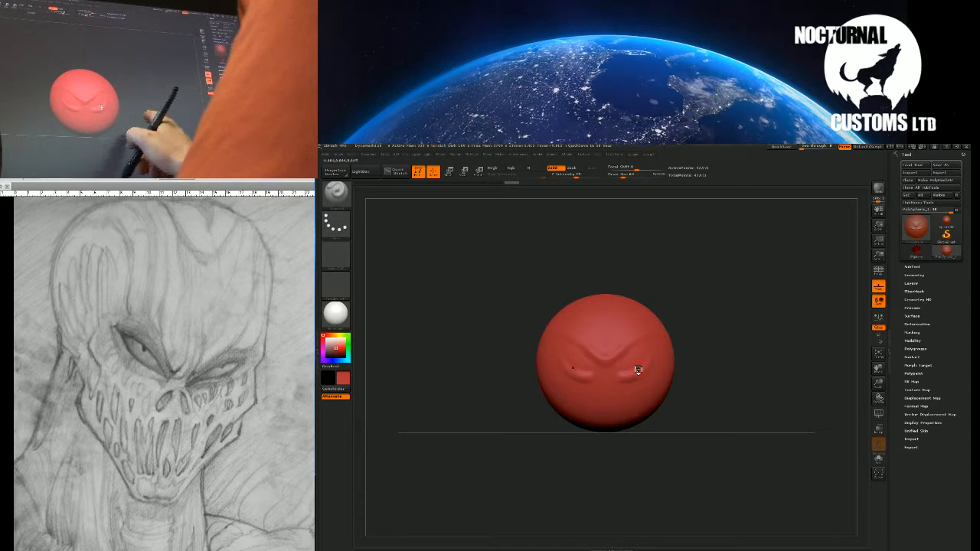
mouse_move(764, 402)
left_mouse_down()
mouse_move(672, 417)
mouse_move(760, 403)
mouse_move(770, 381)
mouse_move(757, 356)
mouse_move(722, 362)
mouse_move(669, 419)
mouse_move(679, 428)
mouse_move(763, 414)
mouse_move(740, 407)
mouse_move(736, 416)
mouse_move(743, 406)
left_mouse_up()
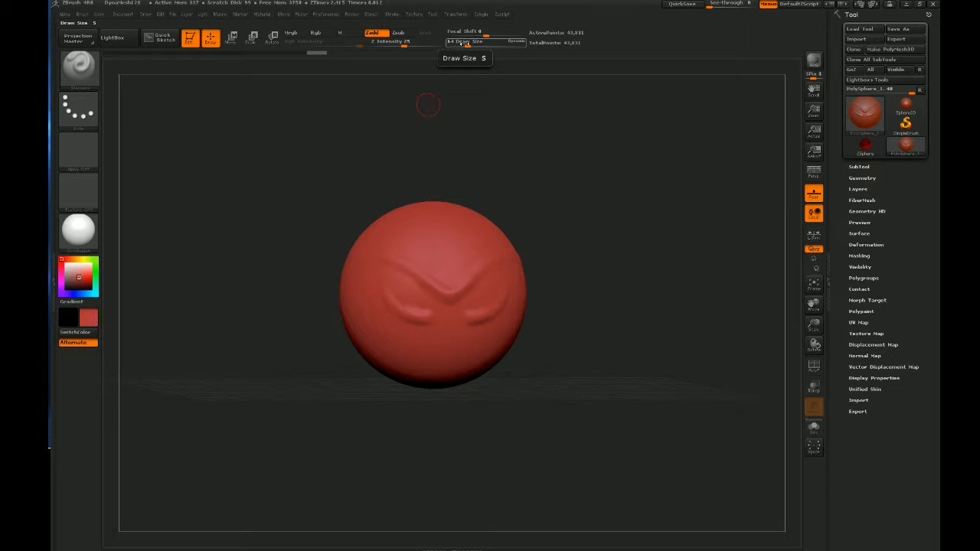
Set the Draw Size to 186 and sculpt broad cheekbones and a heavier brow and forehead on the sphere
left_click_drag(465, 42, 481, 44)
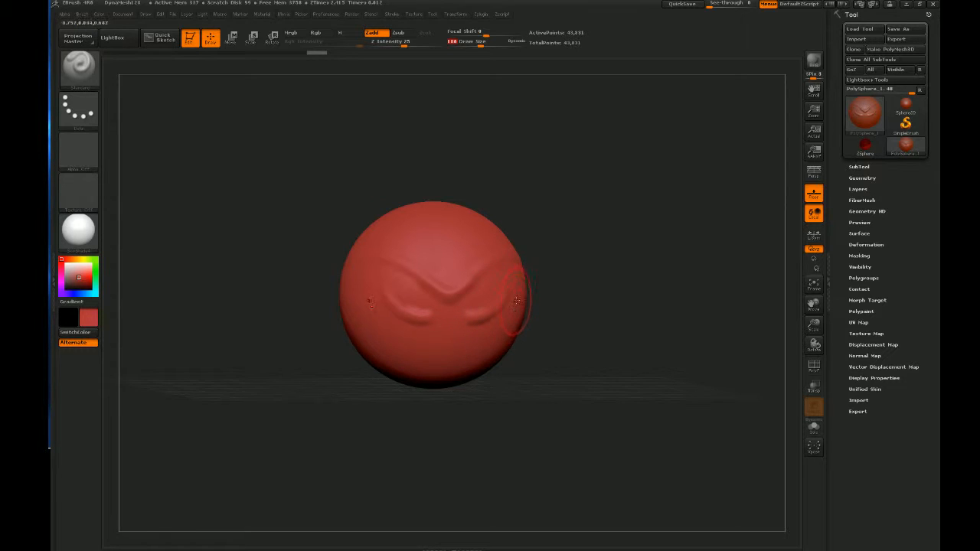
mouse_move(514, 310)
left_mouse_down()
mouse_move(494, 322)
mouse_move(512, 303)
left_mouse_up()
left_click_drag(453, 281, 504, 250)
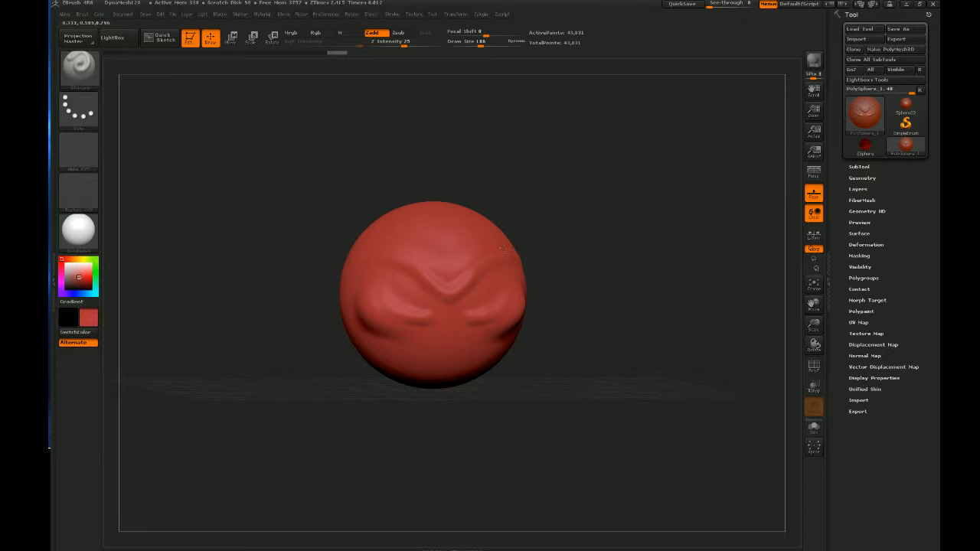
Build up the muzzle, jaw and chin volume on the lower front of the head
left_click_drag(499, 207, 571, 354)
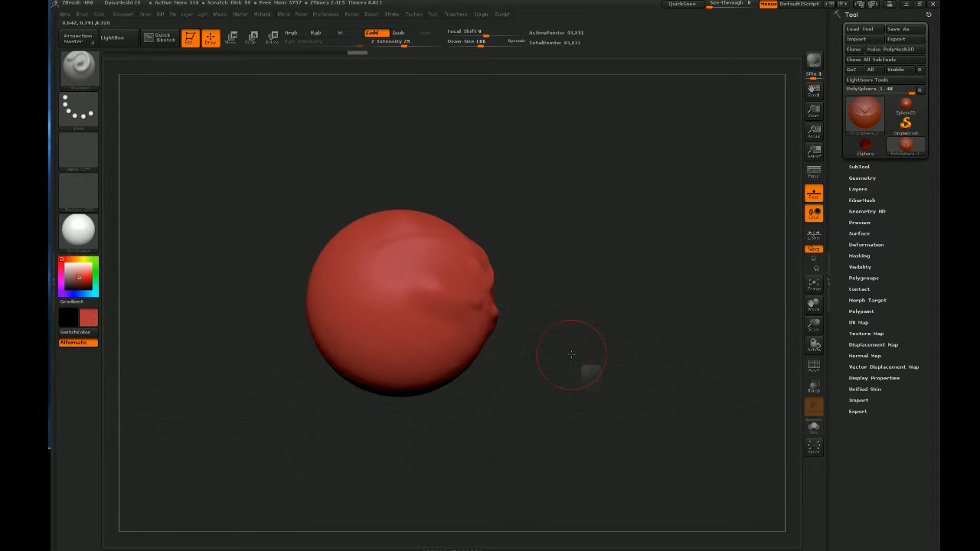
mouse_move(476, 334)
left_mouse_down()
mouse_move(459, 376)
mouse_move(442, 376)
left_mouse_up()
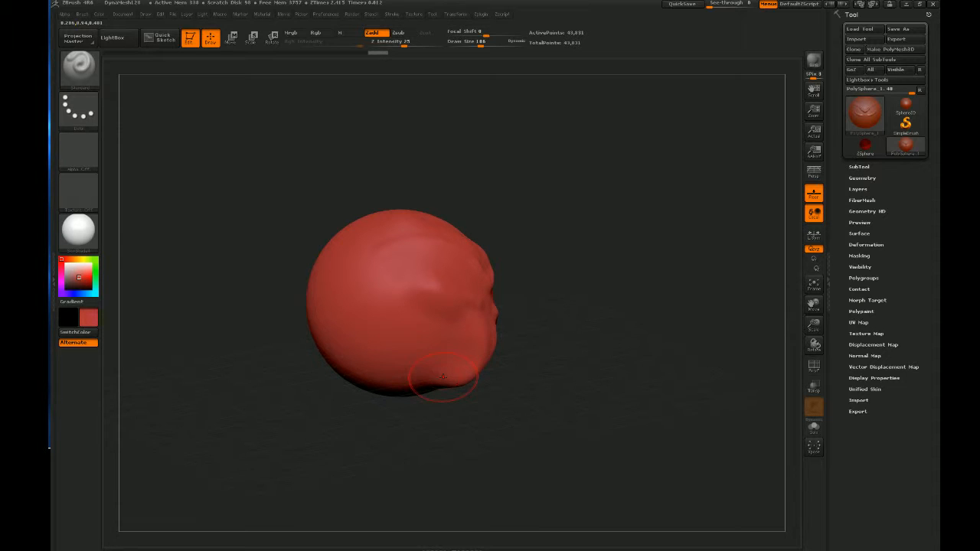
left_click_drag(637, 373, 586, 368)
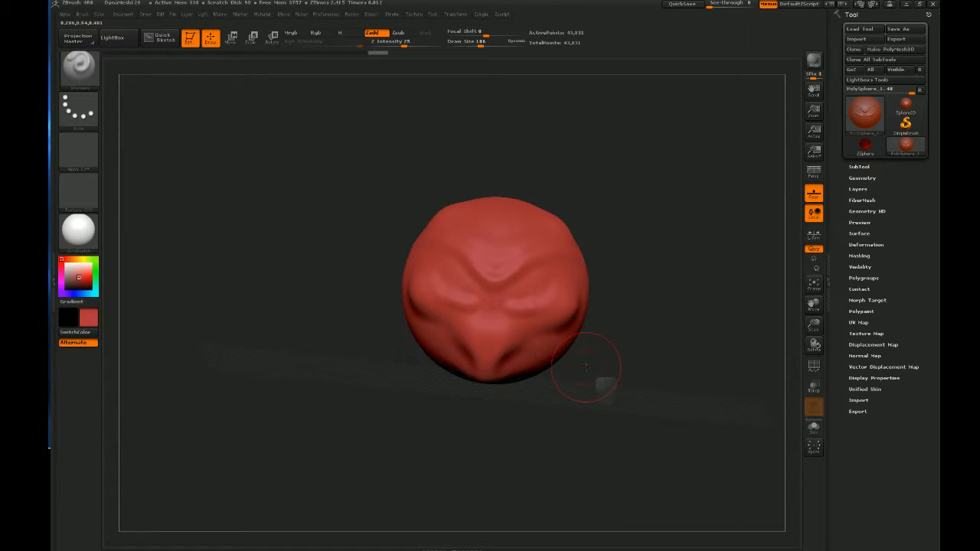
mouse_move(507, 376)
left_mouse_down()
mouse_move(528, 345)
mouse_move(511, 373)
mouse_move(526, 369)
mouse_move(511, 378)
left_mouse_up()
left_click_drag(634, 355, 641, 296)
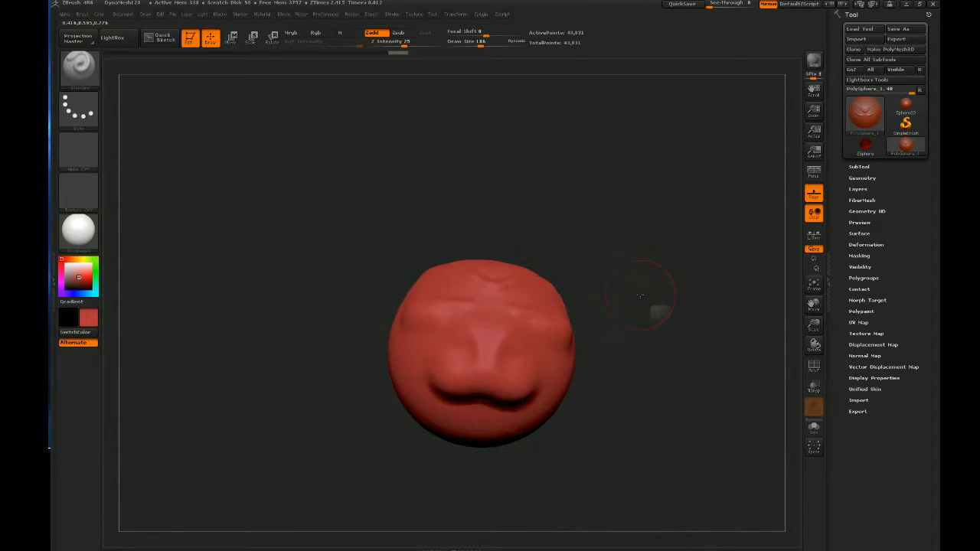
mouse_move(493, 360)
left_mouse_down()
mouse_move(521, 370)
mouse_move(475, 370)
mouse_move(485, 386)
left_mouse_up()
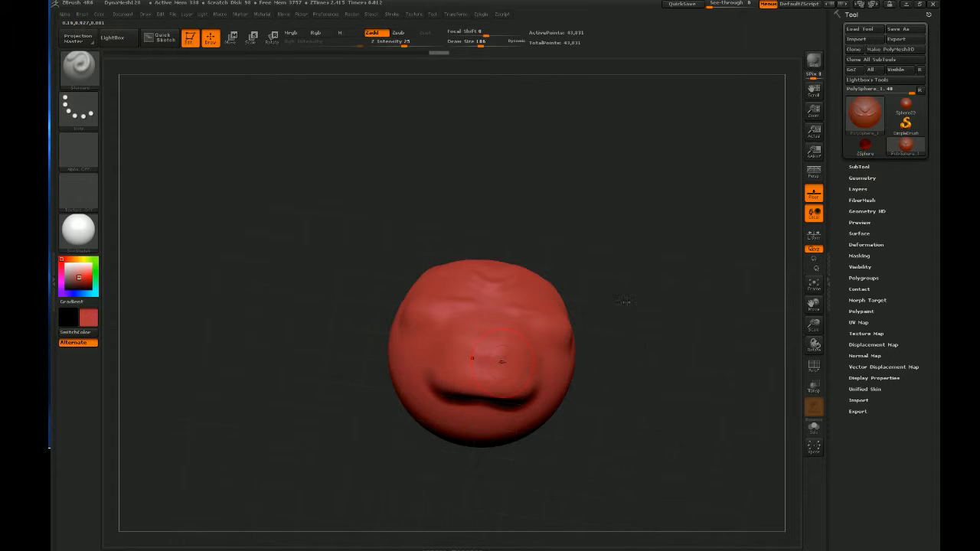
mouse_move(626, 302)
left_mouse_down()
mouse_move(633, 355)
mouse_move(456, 415)
mouse_move(420, 406)
mouse_move(363, 412)
mouse_move(426, 410)
left_mouse_up()
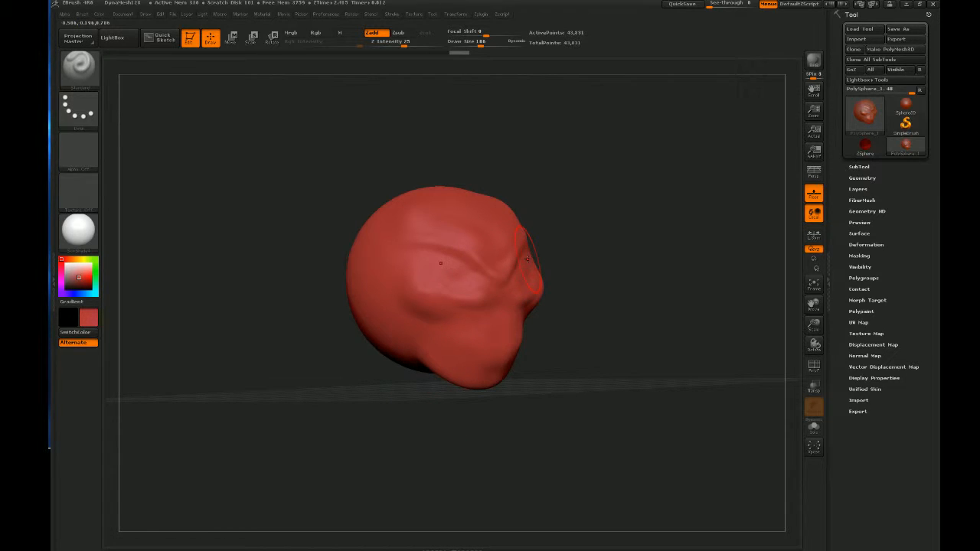
Refine the cheekbone, nose and muzzle volumes, and undo the trial mask painted behind the cheek
mouse_move(583, 360)
left_mouse_down()
mouse_move(628, 355)
mouse_move(615, 262)
mouse_move(627, 248)
left_mouse_up()
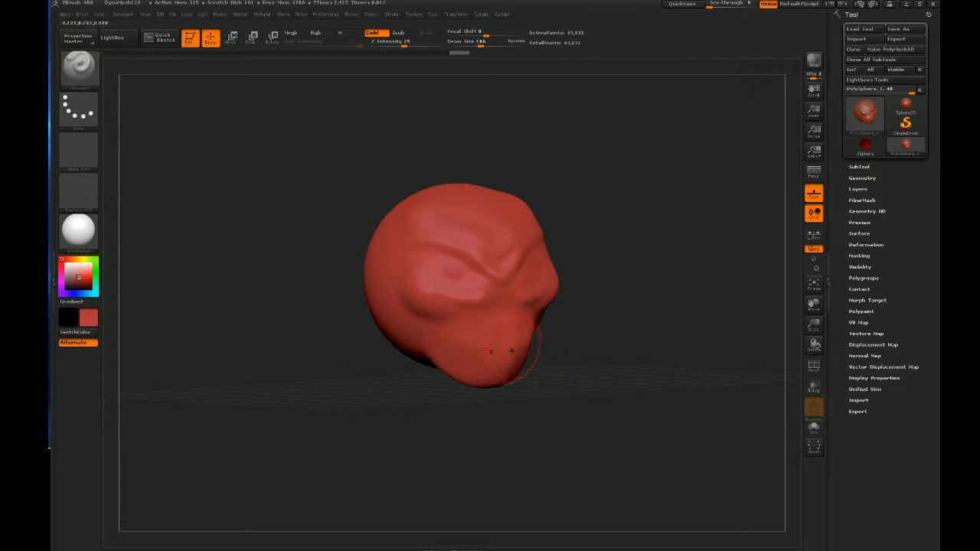
left_click_drag(657, 322, 685, 322)
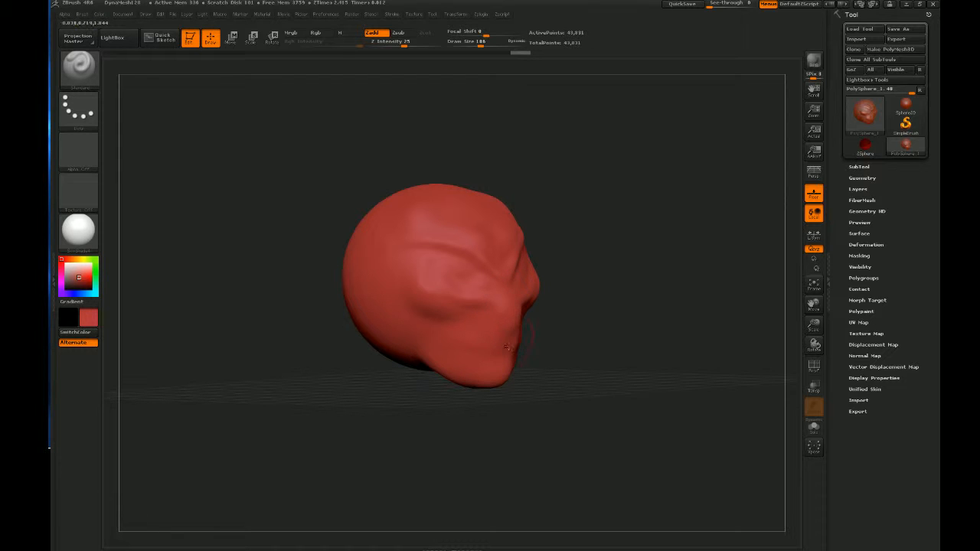
left_click_drag(660, 322, 596, 327)
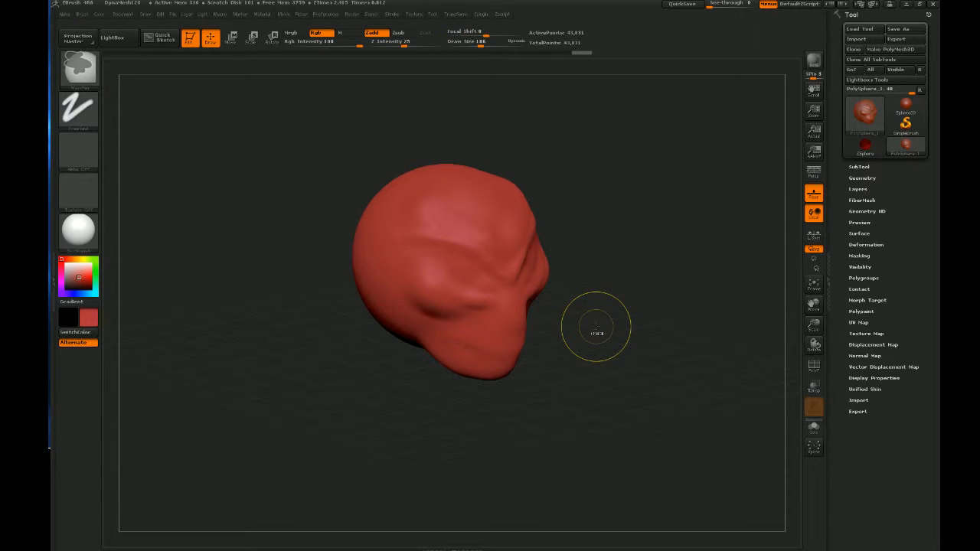
left_click_drag(372, 262, 383, 277)
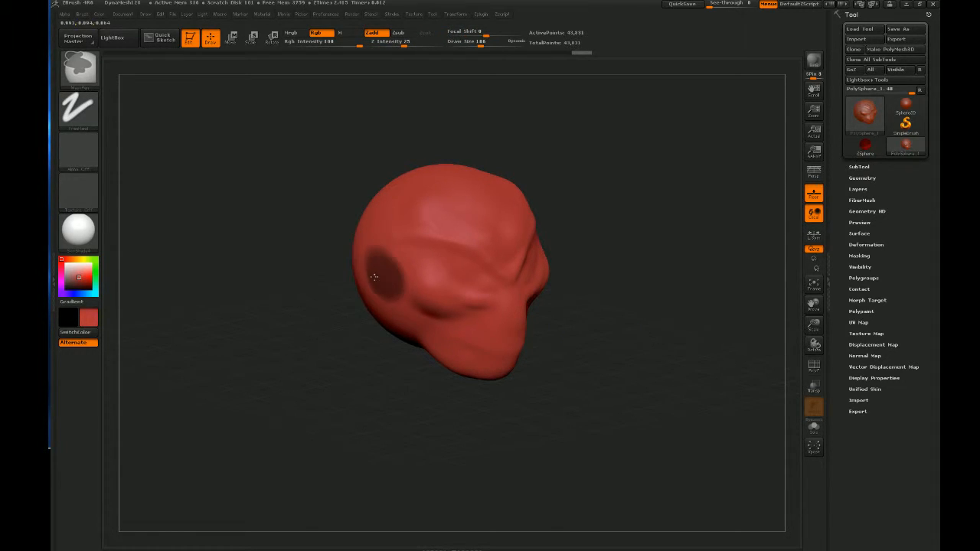
key("ctrl+z")
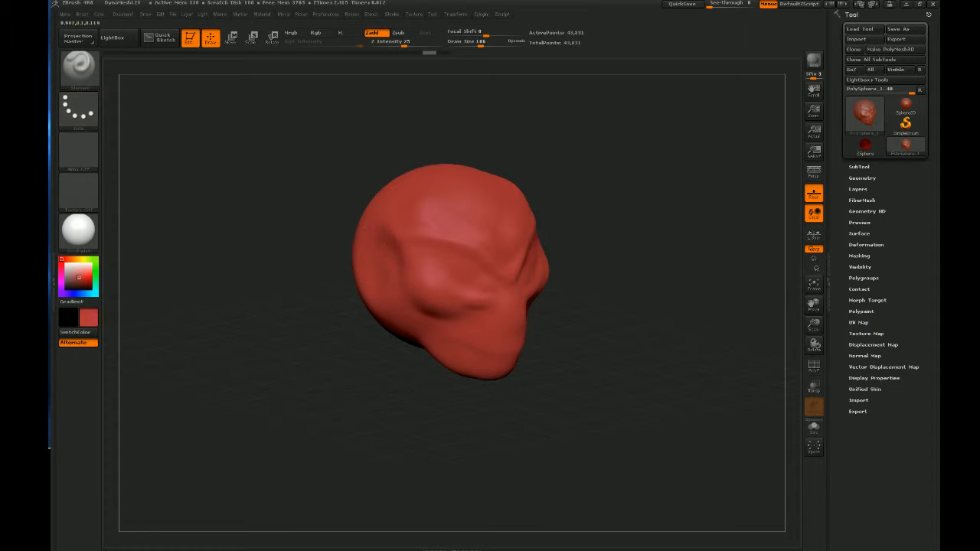
Sculpt the lower back of the skull, adding a thick ridge around its base
left_click_drag(354, 291, 637, 361)
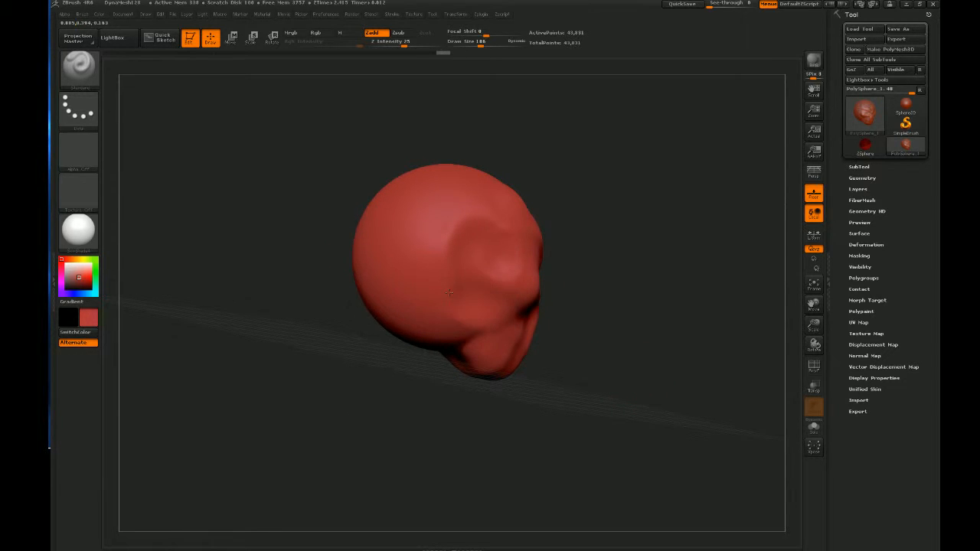
left_click_drag(582, 330, 648, 346)
mouse_move(451, 308)
left_mouse_down()
mouse_move(367, 322)
mouse_move(436, 298)
mouse_move(387, 298)
mouse_move(366, 312)
left_mouse_up()
left_click_drag(582, 330, 623, 339)
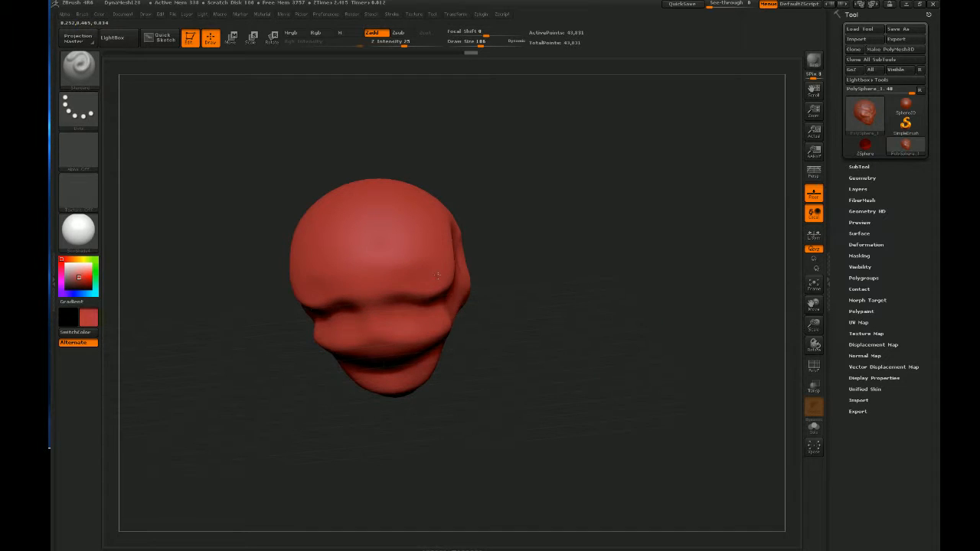
Build a neck stump beneath the skull with broad strokes on the underside and around the back
mouse_move(498, 329)
left_mouse_down()
mouse_move(565, 357)
mouse_move(605, 348)
mouse_move(546, 348)
mouse_move(651, 208)
mouse_move(630, 203)
left_mouse_up()
mouse_move(416, 334)
left_mouse_down()
mouse_move(460, 331)
mouse_move(442, 332)
left_mouse_up()
left_click_drag(674, 291, 646, 249)
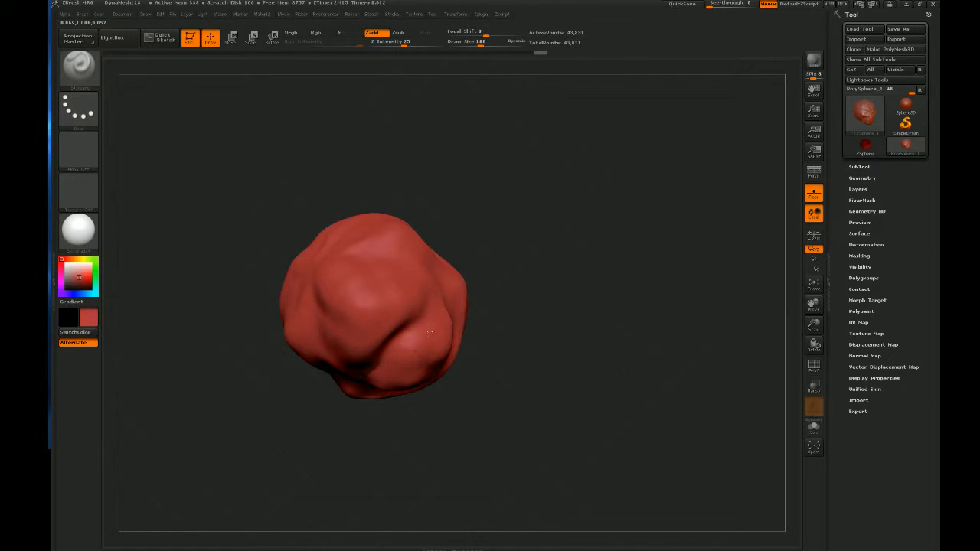
mouse_move(406, 344)
left_mouse_down()
mouse_move(419, 368)
mouse_move(426, 357)
left_mouse_up()
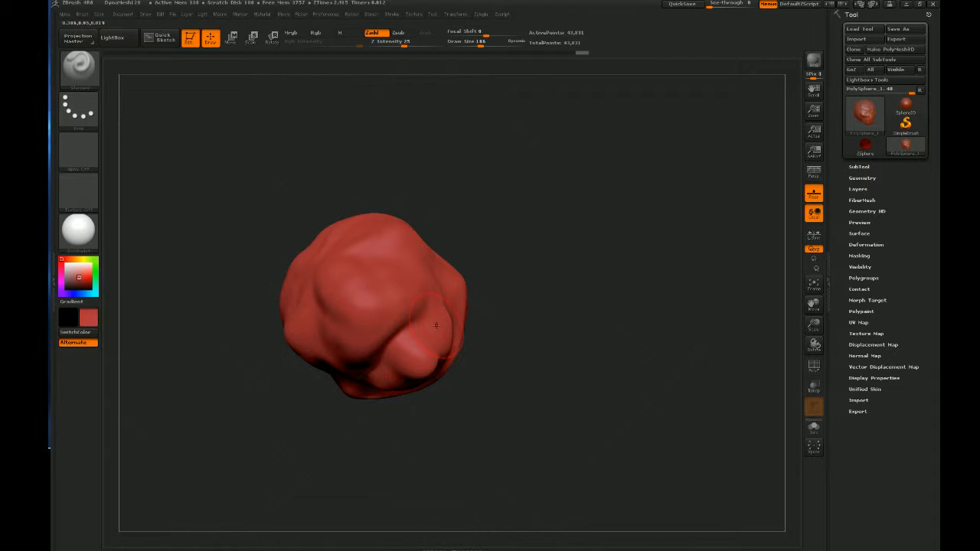
left_click_drag(605, 264, 560, 315)
left_click_drag(477, 348, 460, 368)
mouse_move(601, 289)
left_mouse_down()
mouse_move(628, 273)
mouse_move(605, 276)
left_mouse_up()
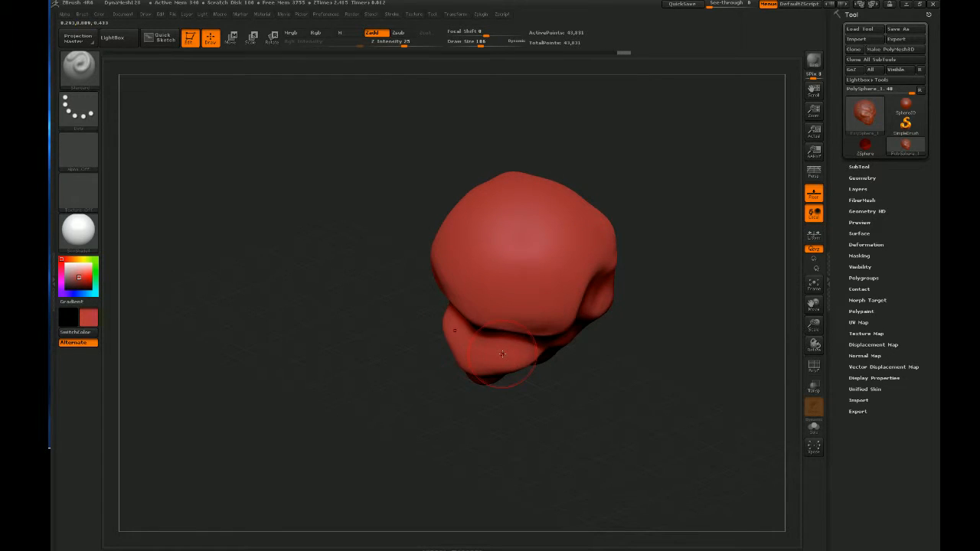
left_click_drag(502, 354, 630, 320)
mouse_move(518, 377)
left_mouse_down()
mouse_move(538, 377)
mouse_move(539, 387)
mouse_move(522, 386)
mouse_move(523, 397)
left_mouse_up()
left_click_drag(660, 420, 565, 426)
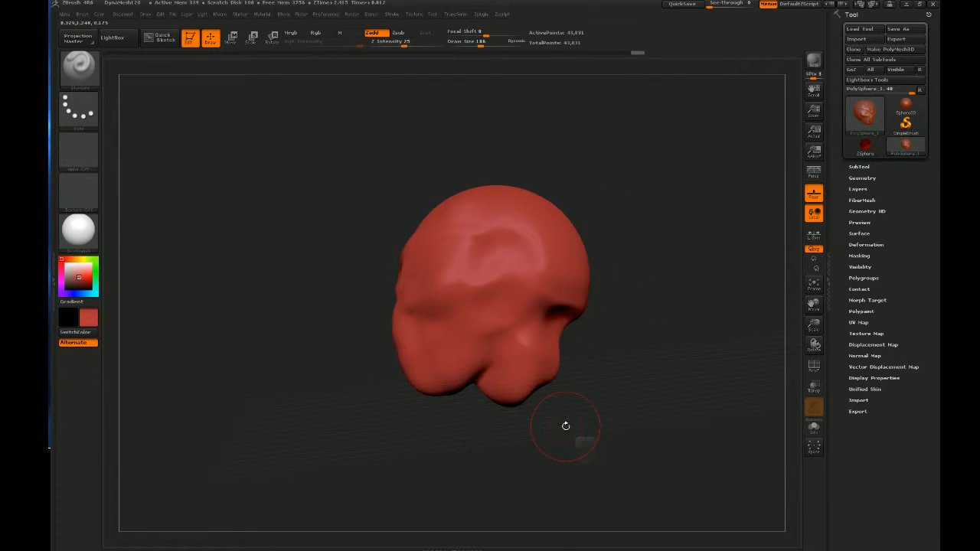
Fill out the back of the skull and soften the crease along its side above the neck
mouse_move(546, 300)
left_mouse_down()
mouse_move(574, 307)
mouse_move(580, 285)
left_mouse_up()
left_click_drag(674, 370, 628, 371)
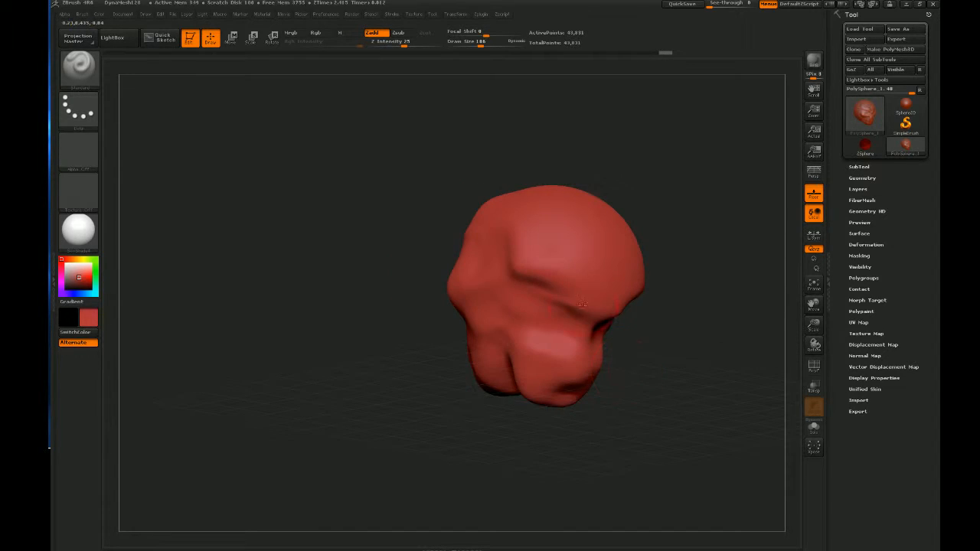
mouse_move(528, 255)
left_mouse_down()
mouse_move(511, 276)
mouse_move(519, 271)
left_mouse_up()
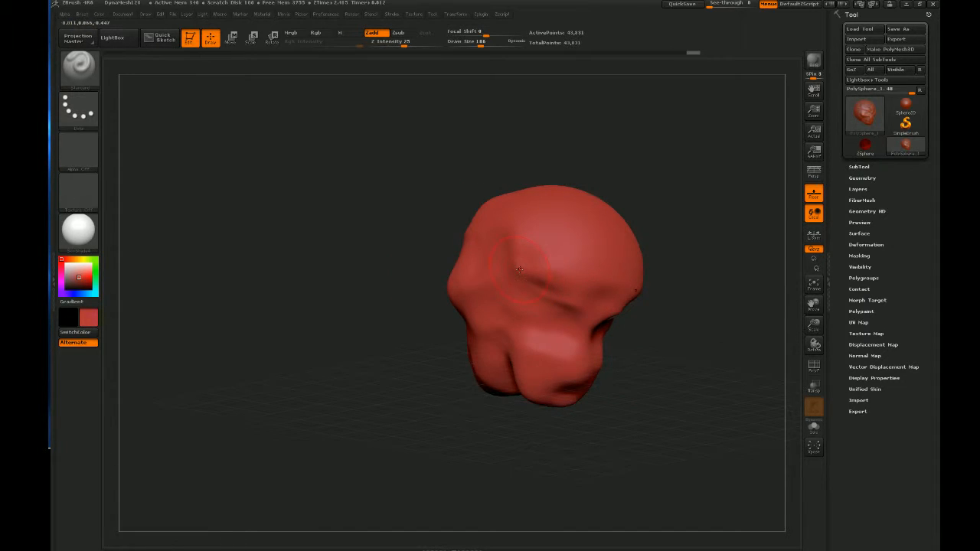
left_click_drag(574, 425, 512, 424)
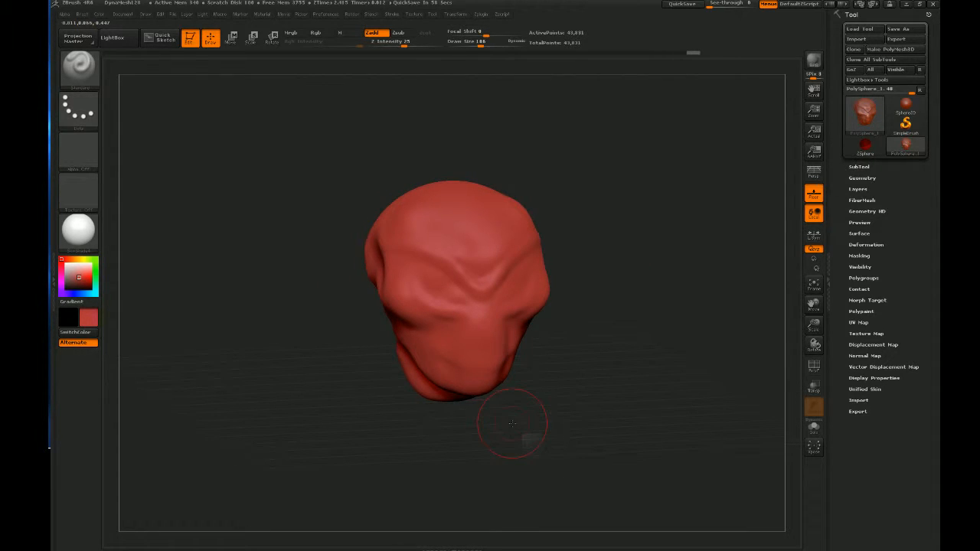
Set the Draw Size to 89 and sculpt the eyelids and eye sockets, plus the nose and cheek creases
mouse_move(512, 424)
left_mouse_down()
mouse_move(595, 406)
mouse_move(613, 383)
mouse_move(556, 383)
left_mouse_up()
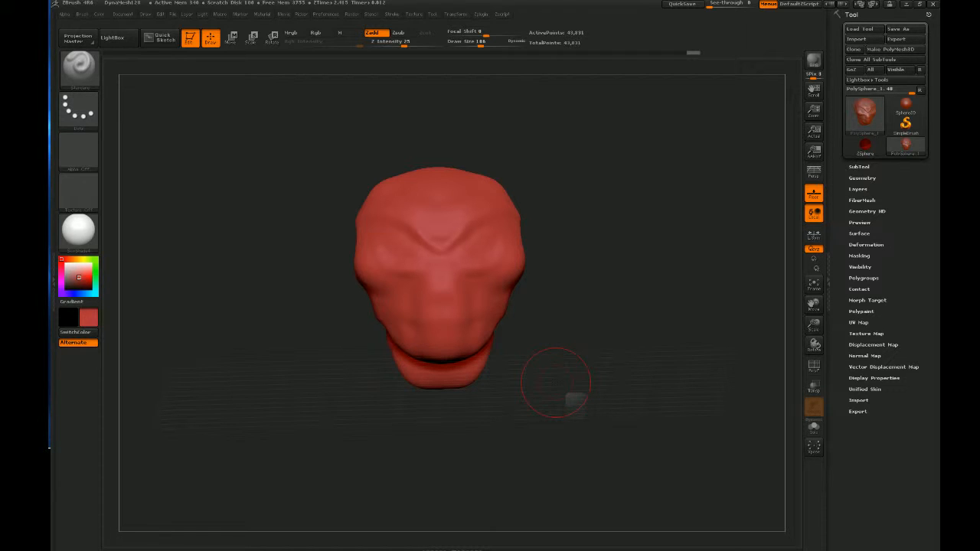
mouse_move(556, 383)
left_mouse_down()
mouse_move(409, 418)
mouse_move(424, 413)
mouse_move(424, 398)
mouse_move(352, 427)
mouse_move(498, 401)
mouse_move(574, 400)
mouse_move(572, 411)
mouse_move(341, 320)
mouse_move(272, 328)
mouse_move(342, 314)
mouse_move(336, 327)
left_mouse_up()
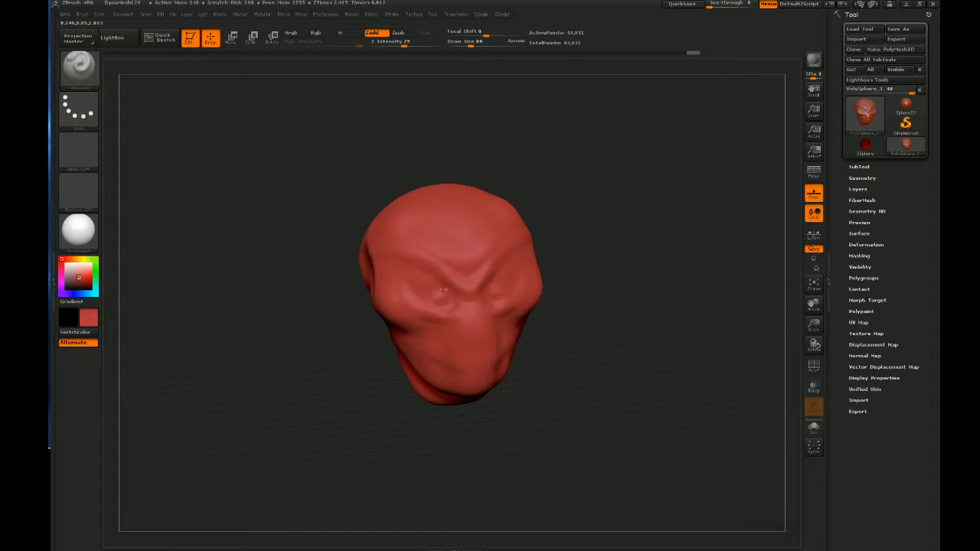
left_click_drag(430, 285, 429, 296)
mouse_move(406, 292)
left_mouse_down()
mouse_move(429, 301)
mouse_move(418, 309)
mouse_move(449, 310)
mouse_move(415, 298)
mouse_move(455, 308)
left_mouse_up()
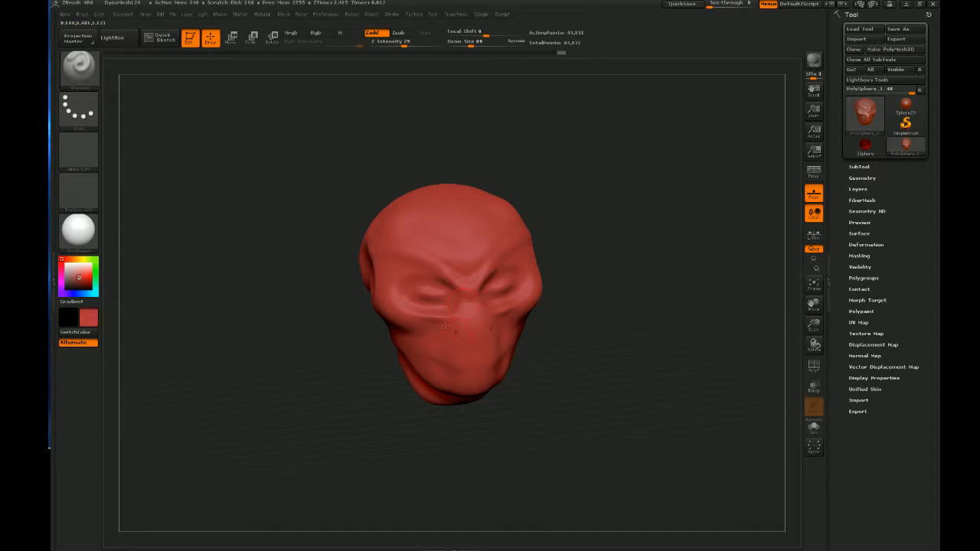
mouse_move(460, 329)
left_mouse_down()
mouse_move(471, 332)
mouse_move(475, 319)
left_mouse_up()
mouse_move(411, 332)
left_mouse_down()
mouse_move(413, 354)
mouse_move(434, 374)
mouse_move(512, 366)
left_mouse_up()
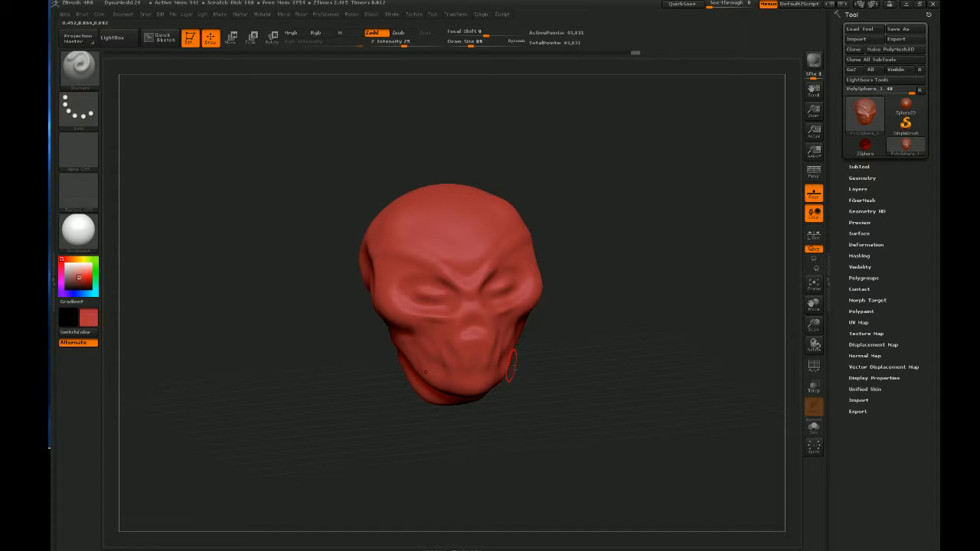
Shape the temples and strengthen the brow ridges above the eyes on both sides of the head
left_click_drag(627, 320, 685, 323, "alt")
left_click_drag(593, 316, 574, 311)
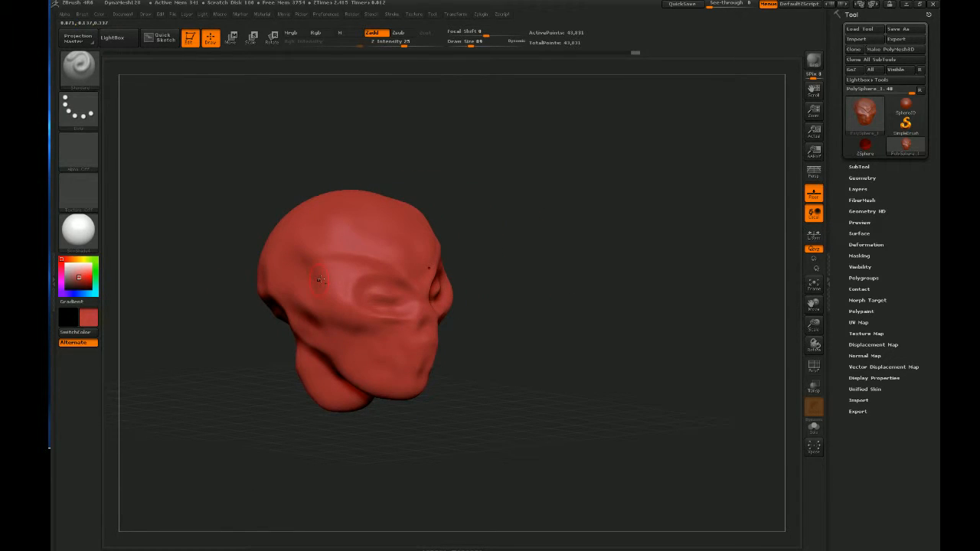
mouse_move(320, 281)
left_mouse_down()
mouse_move(330, 291)
mouse_move(327, 280)
left_mouse_up()
left_click_drag(583, 314, 549, 312)
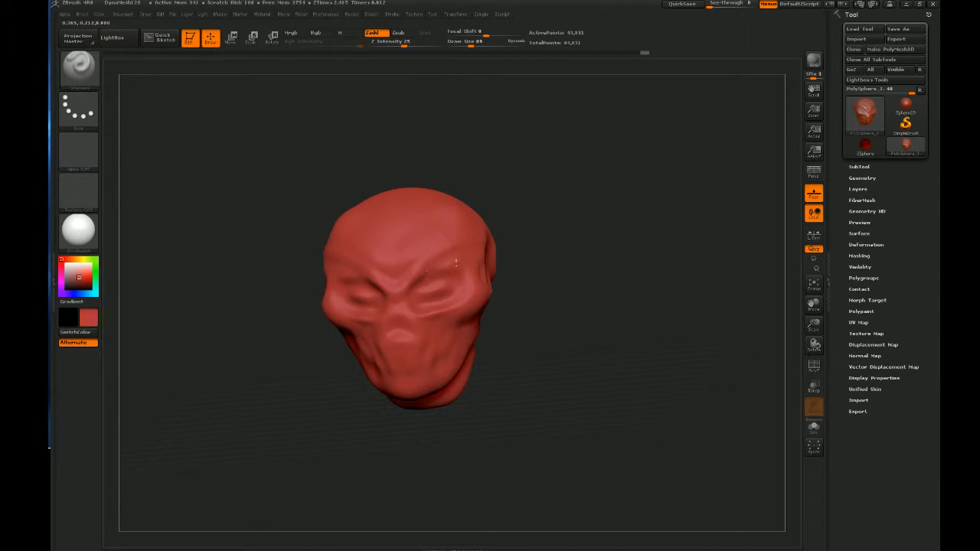
left_click_drag(525, 197, 553, 343)
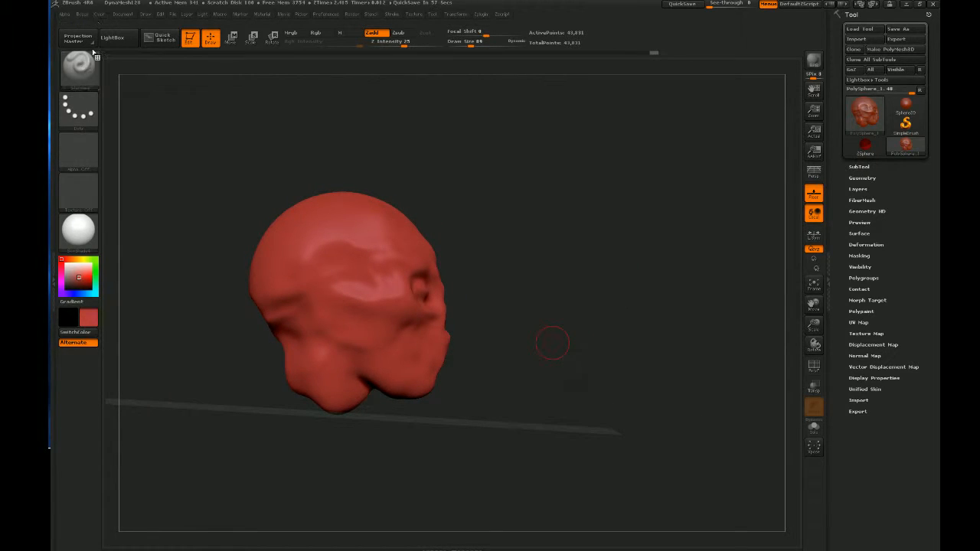
Switch to the ClayBuildup brush at Draw Size 192 and build up the side and front of the neck base
left_click(80, 80)
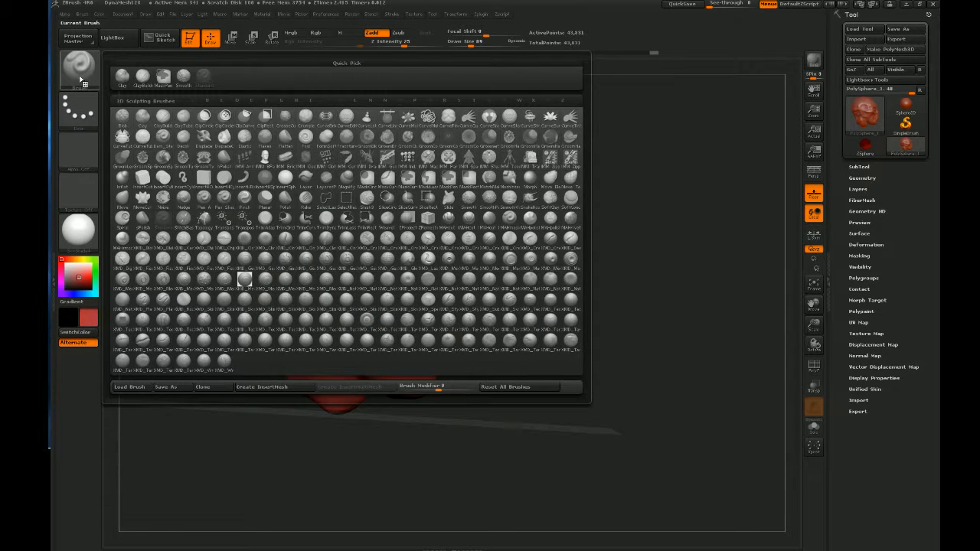
left_click(144, 77)
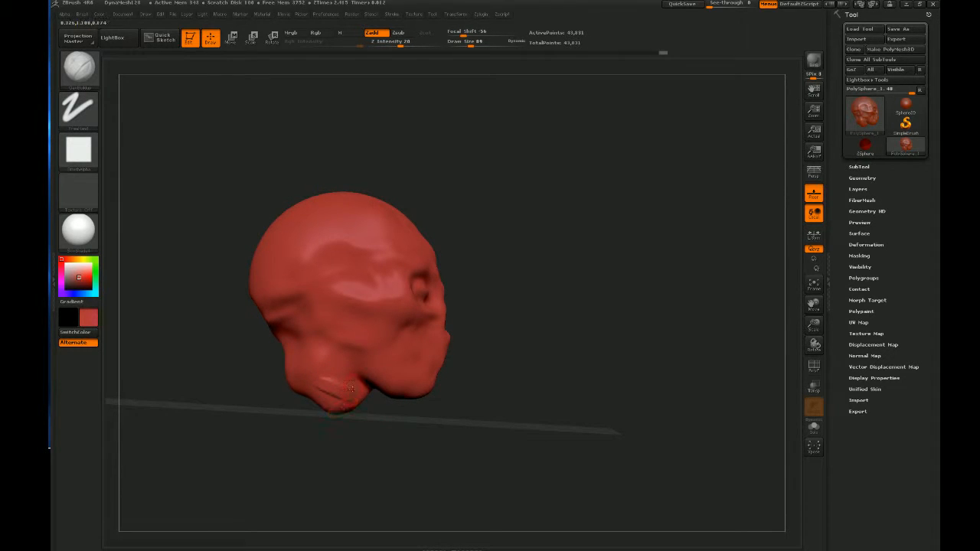
left_click_drag(470, 44, 477, 44)
mouse_move(316, 387)
left_mouse_down()
mouse_move(322, 403)
mouse_move(318, 385)
mouse_move(335, 401)
mouse_move(510, 329)
left_mouse_up()
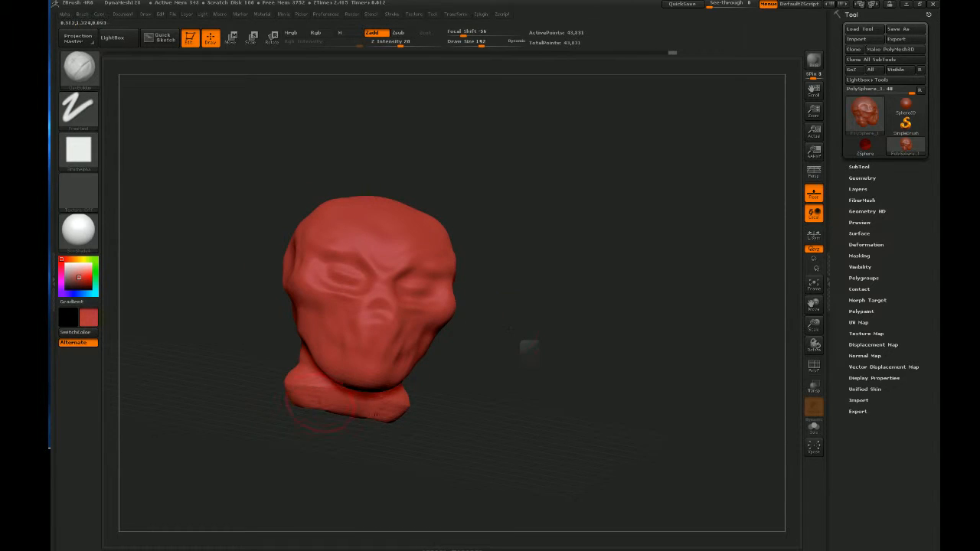
left_click_drag(322, 407, 352, 402)
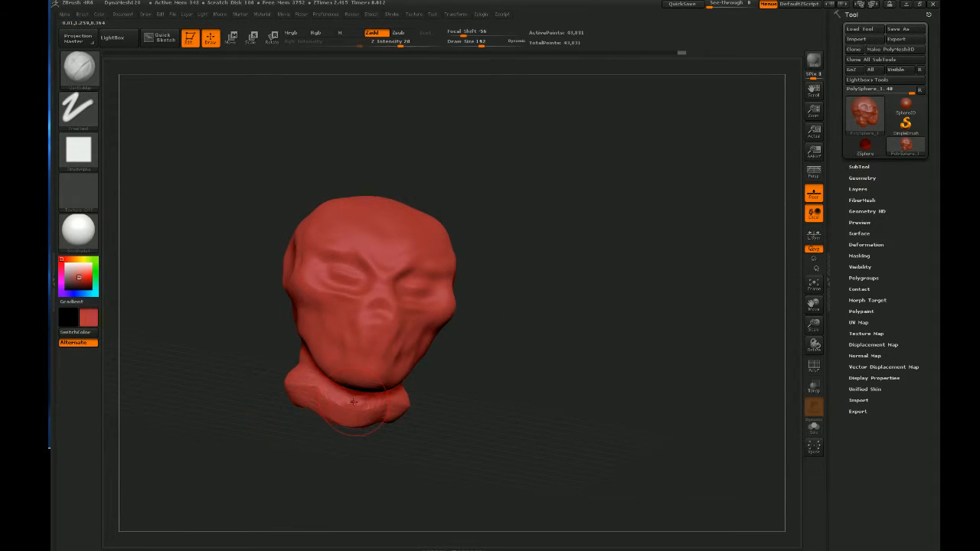
Add clay volume around the back, underside and side of the neck stump
left_click_drag(475, 368, 620, 346)
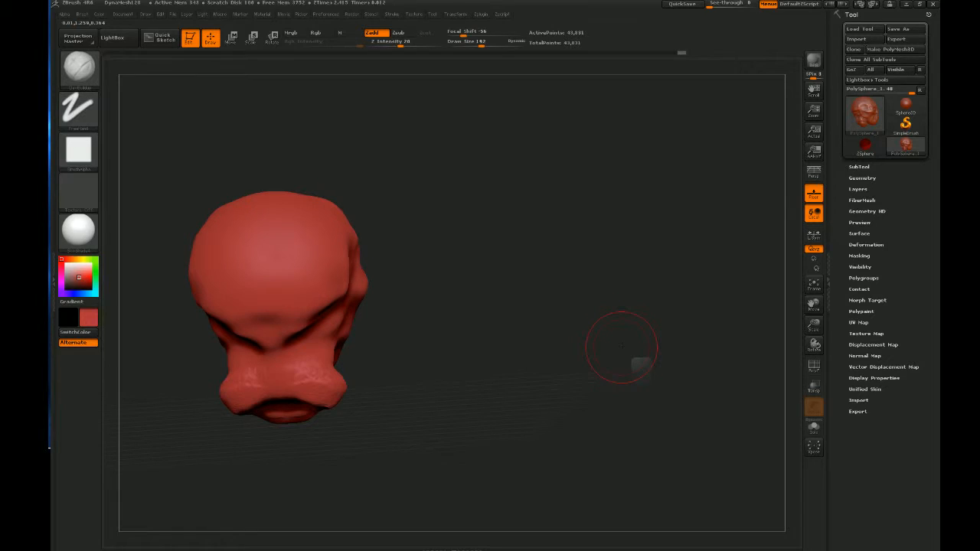
left_click_drag(249, 389, 326, 398)
left_click_drag(528, 337, 523, 312)
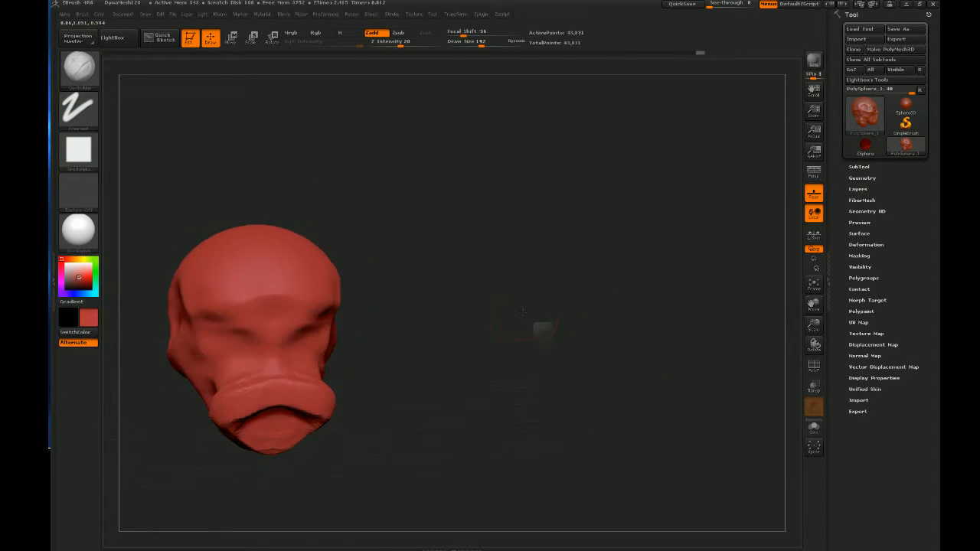
mouse_move(256, 420)
left_mouse_down()
mouse_move(304, 423)
mouse_move(278, 440)
left_mouse_up()
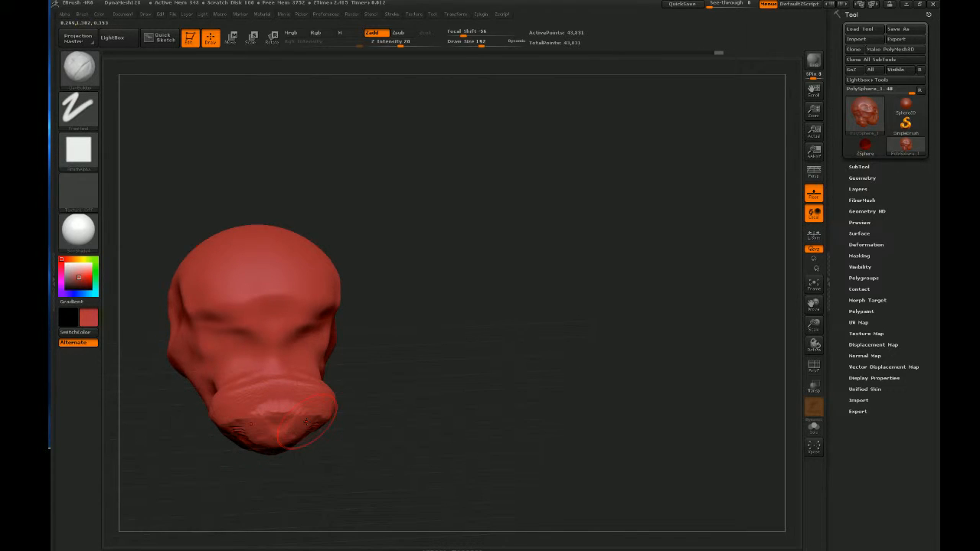
mouse_move(357, 398)
left_mouse_down()
mouse_move(427, 329)
mouse_move(376, 324)
mouse_move(396, 299)
mouse_move(434, 310)
left_mouse_up()
mouse_move(270, 369)
left_mouse_down()
mouse_move(304, 435)
mouse_move(526, 344)
mouse_move(556, 346)
left_mouse_up()
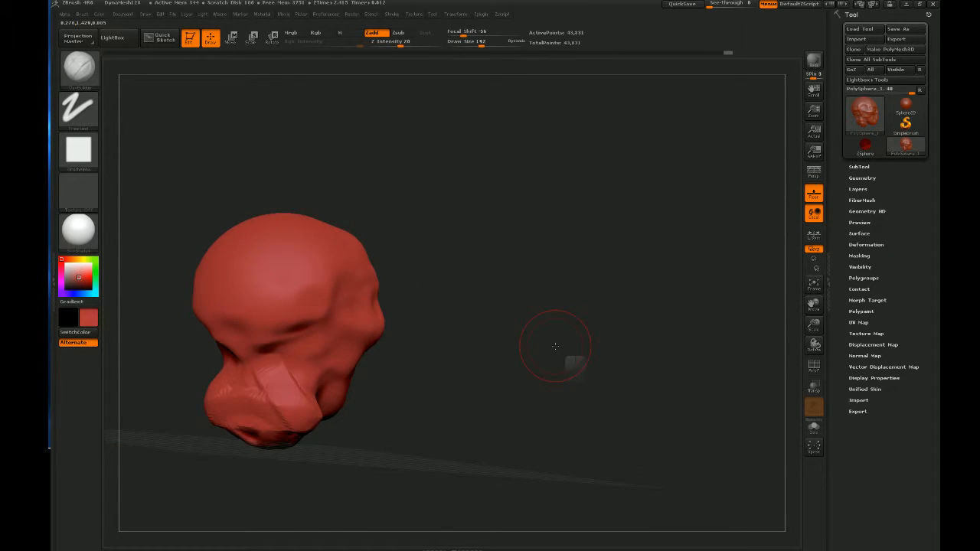
Lay broad ClayBuildup strokes across the back of the skull up to the crown
left_click_drag(237, 325, 320, 288)
left_click_drag(230, 299, 319, 262)
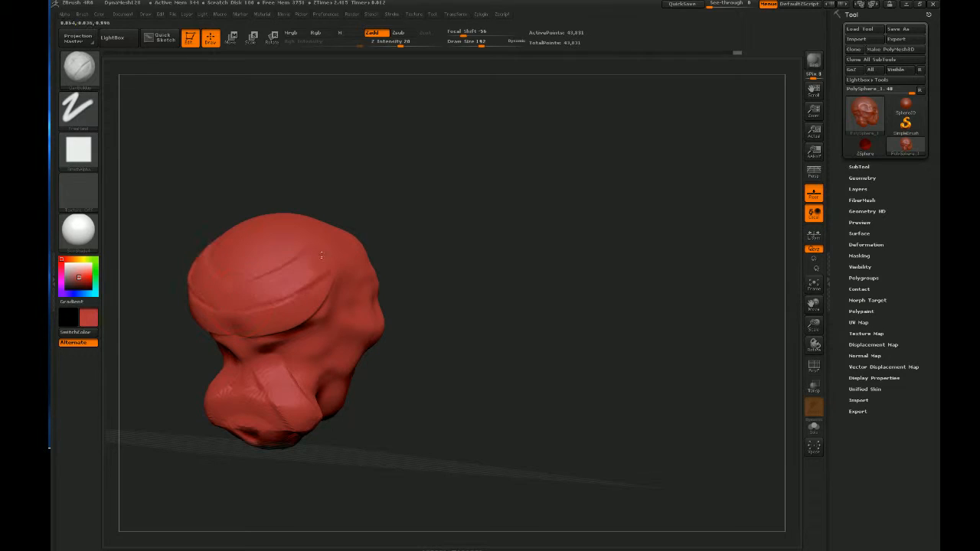
left_click_drag(247, 273, 307, 236)
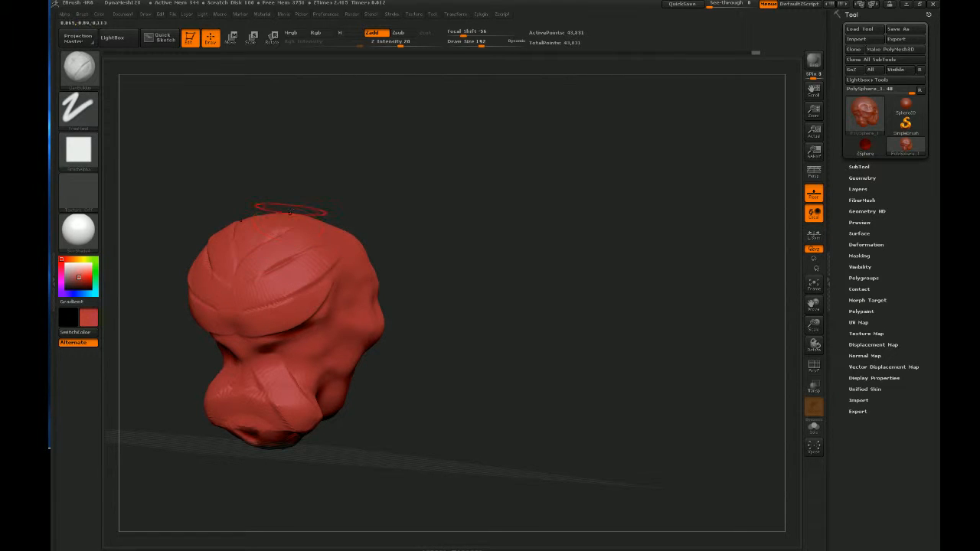
Build up the nape with vertical clay strokes running from the skull base down to the flared neck
mouse_move(295, 203)
left_mouse_down()
mouse_move(489, 290)
mouse_move(511, 285)
left_mouse_up()
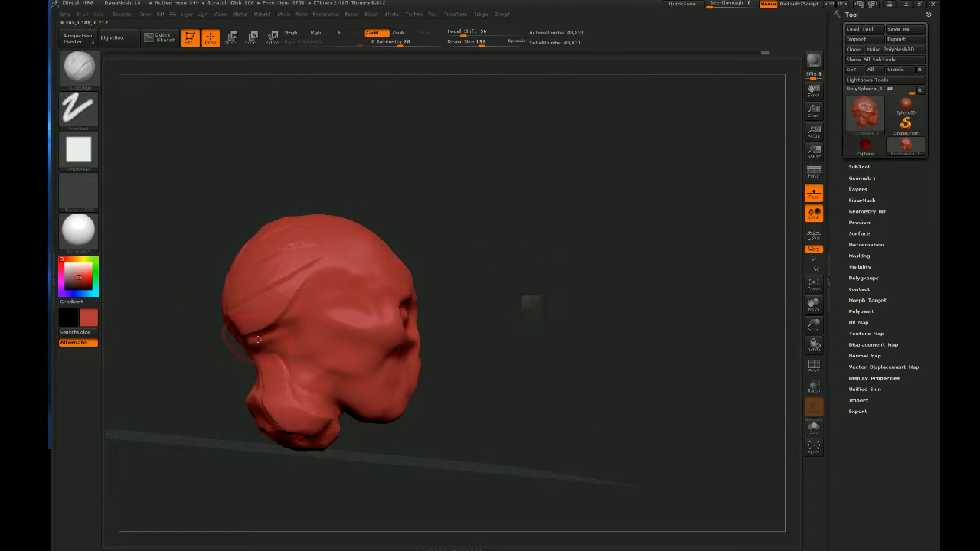
left_click_drag(258, 339, 271, 364)
left_click_drag(444, 353, 588, 325)
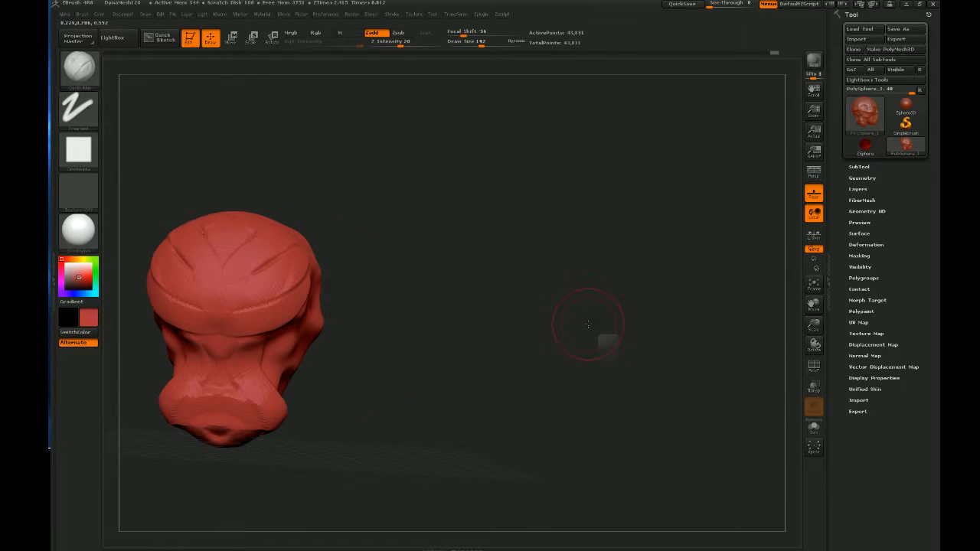
left_click_drag(223, 362, 247, 394)
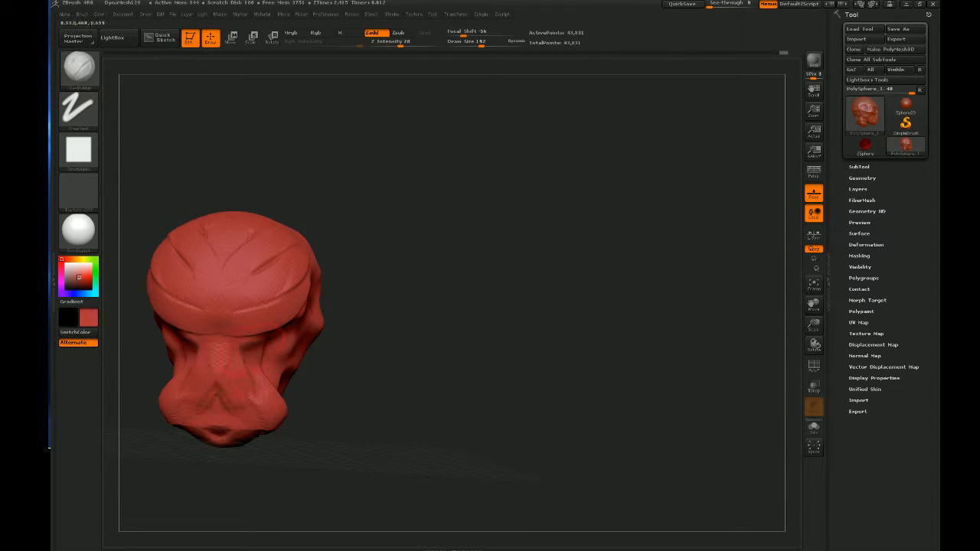
left_click_drag(248, 348, 279, 389)
mouse_move(563, 342)
left_mouse_down()
mouse_move(509, 342)
mouse_move(421, 310)
mouse_move(482, 344)
left_mouse_up()
mouse_move(242, 389)
left_mouse_down()
mouse_move(266, 426)
mouse_move(280, 427)
mouse_move(231, 420)
mouse_move(269, 427)
left_mouse_up()
Fill out the front and underside of the neck below the jaw
left_click_drag(528, 343, 504, 342)
mouse_move(470, 333)
left_mouse_down()
mouse_move(448, 326)
mouse_move(536, 204)
left_mouse_up()
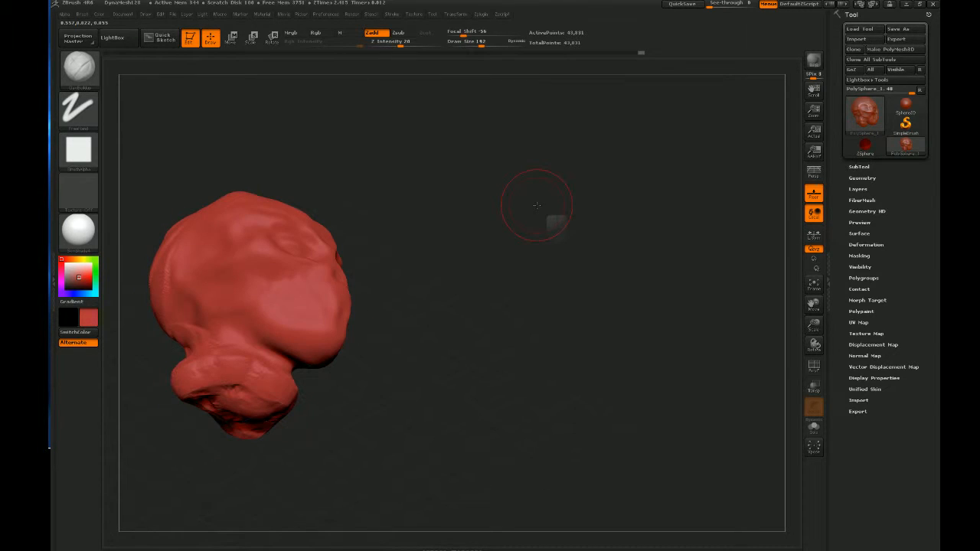
mouse_move(218, 390)
left_mouse_down()
mouse_move(260, 402)
mouse_move(211, 390)
mouse_move(291, 396)
left_mouse_up()
Switch to the Standard brush and smooth the clay strokes along the side of the skull and neck
mouse_move(417, 307)
left_mouse_down()
mouse_move(422, 274)
mouse_move(408, 282)
mouse_move(436, 307)
mouse_move(449, 286)
mouse_move(400, 280)
mouse_move(386, 268)
mouse_move(443, 279)
left_mouse_up()
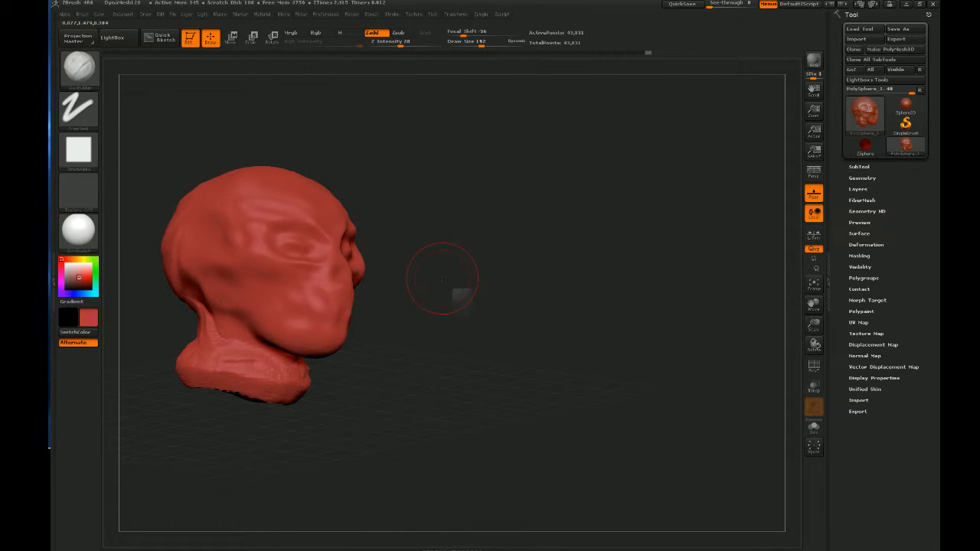
left_click(814, 285)
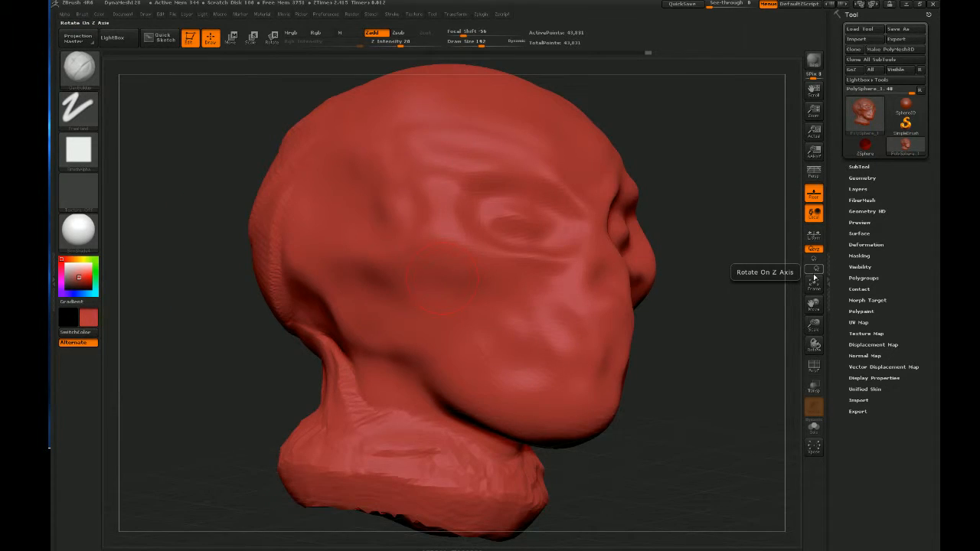
mouse_move(612, 401)
left_mouse_down()
mouse_move(598, 401)
mouse_move(621, 403)
mouse_move(683, 285)
left_mouse_up()
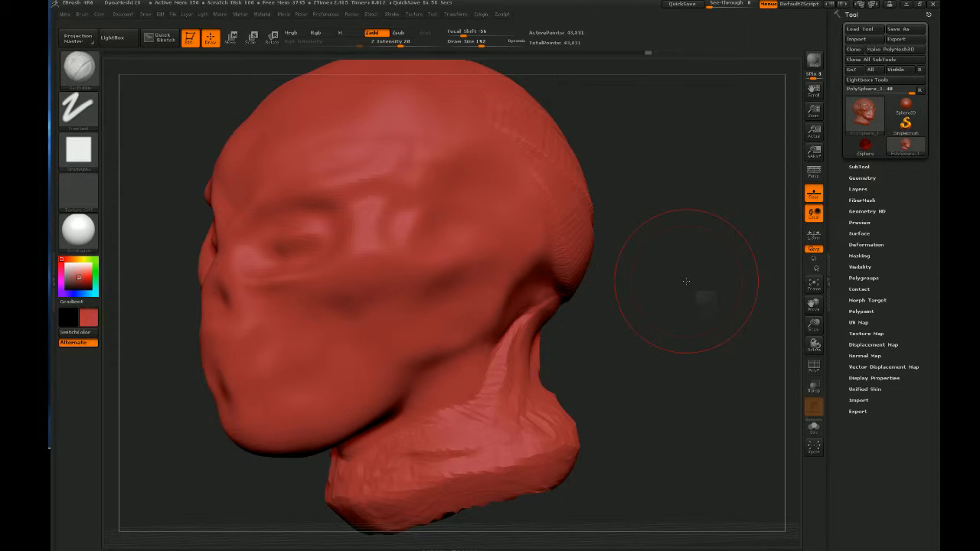
left_click_drag(687, 281, 656, 355)
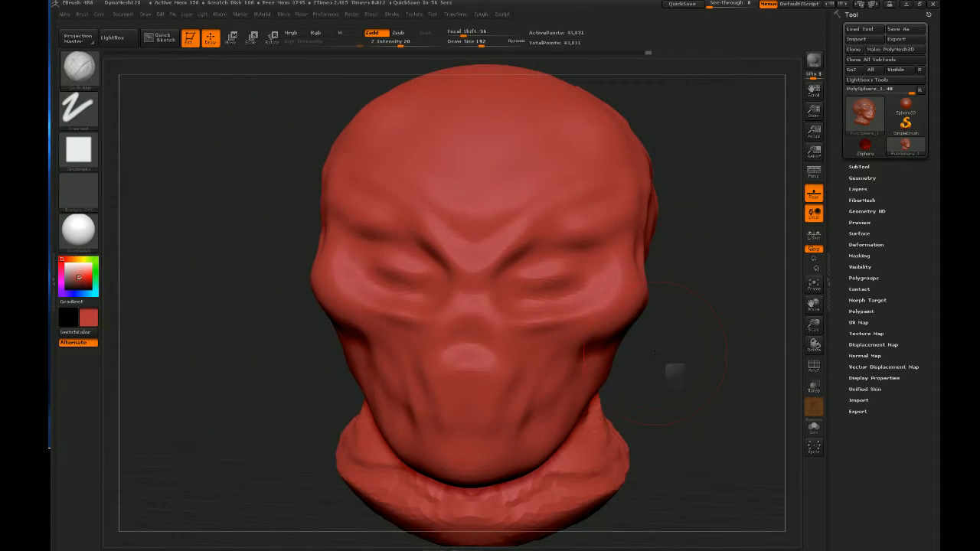
left_click(78, 68)
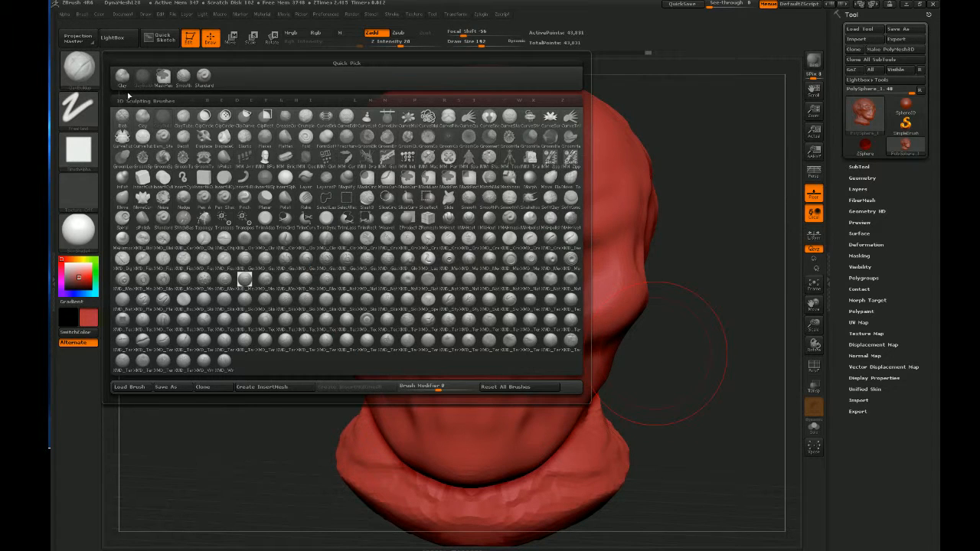
left_click(204, 79)
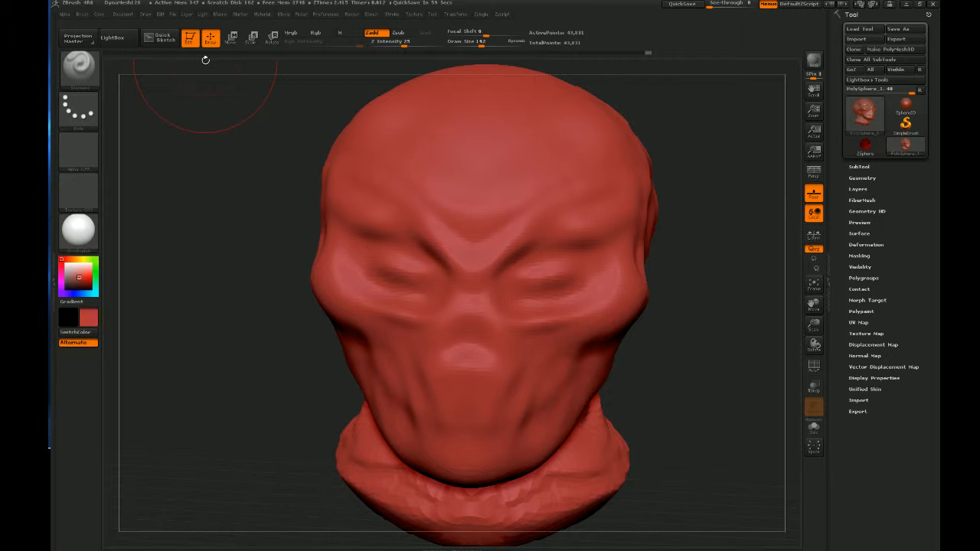
mouse_move(720, 291)
left_mouse_down()
mouse_move(707, 280)
mouse_move(671, 292)
mouse_move(669, 307)
mouse_move(689, 313)
mouse_move(671, 311)
left_mouse_up()
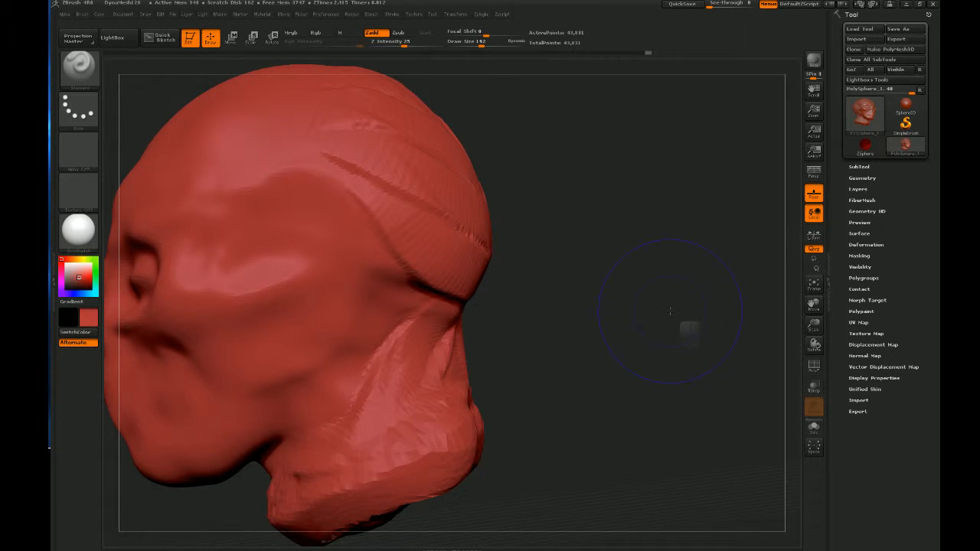
mouse_move(396, 197)
left_mouse_down("shift")
mouse_move(385, 184)
mouse_move(403, 183)
mouse_move(345, 149)
mouse_move(389, 125)
mouse_move(398, 203)
mouse_move(459, 298)
mouse_move(453, 157)
mouse_move(398, 359)
mouse_move(303, 428)
mouse_move(295, 445)
left_mouse_up("shift")
Smooth the rough clay surface on the back and front of the neck
left_click_drag(682, 344, 586, 322)
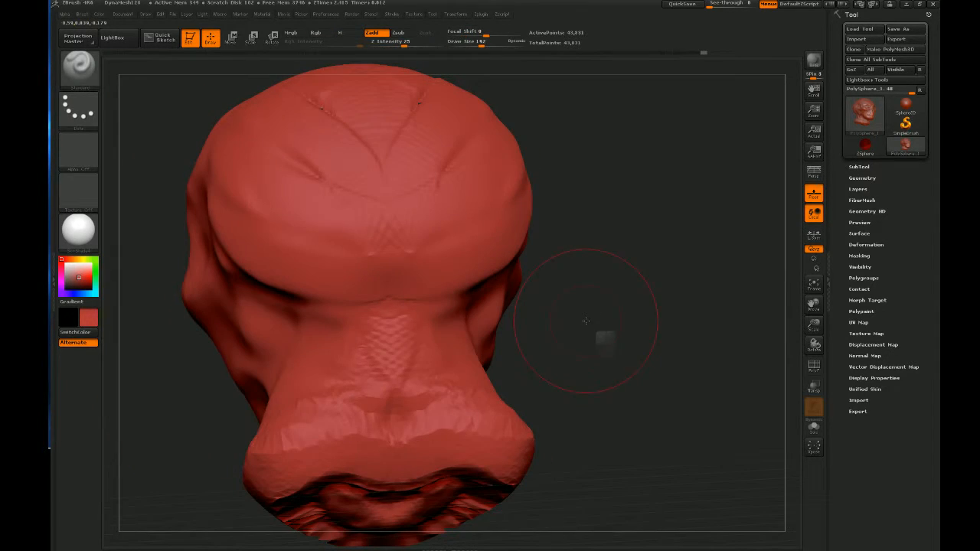
mouse_move(429, 400)
left_mouse_down("shift")
mouse_move(309, 423)
mouse_move(408, 443)
left_mouse_up("shift")
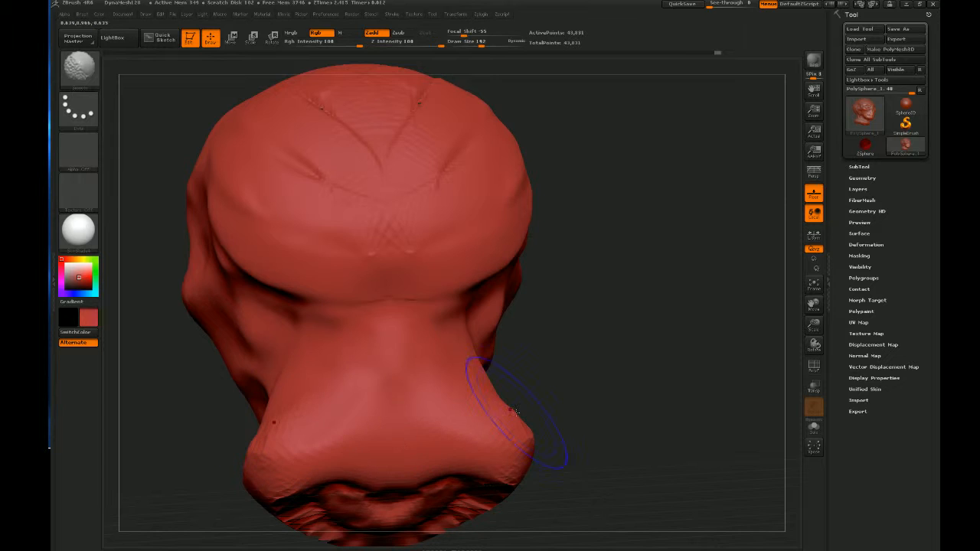
mouse_move(536, 414)
left_mouse_down()
mouse_move(667, 306)
mouse_move(562, 307)
left_mouse_up()
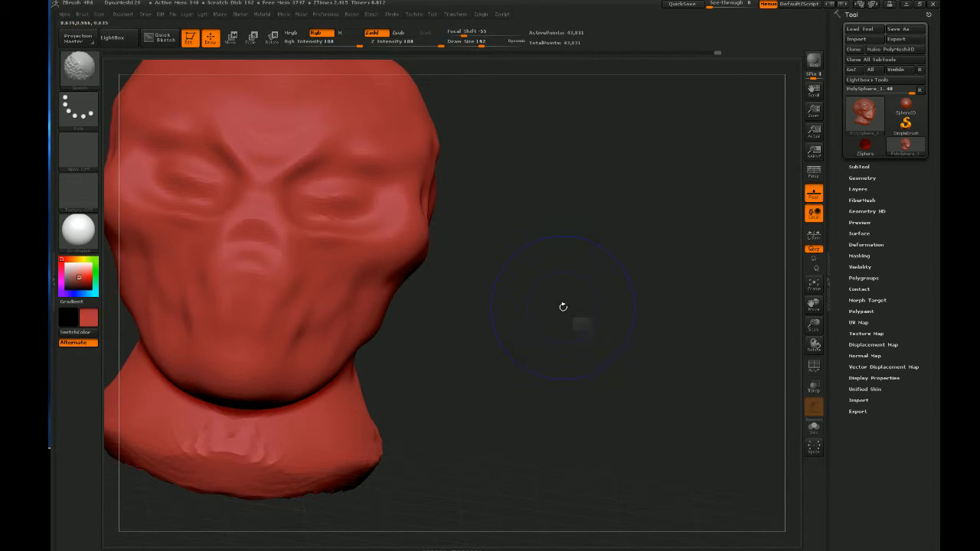
mouse_move(257, 438)
left_mouse_down("shift")
mouse_move(276, 456)
mouse_move(275, 435)
left_mouse_up("shift")
Smooth out the grooves on the back of the skull and soften the crease where it meets the neck
left_click_drag(459, 345, 534, 369)
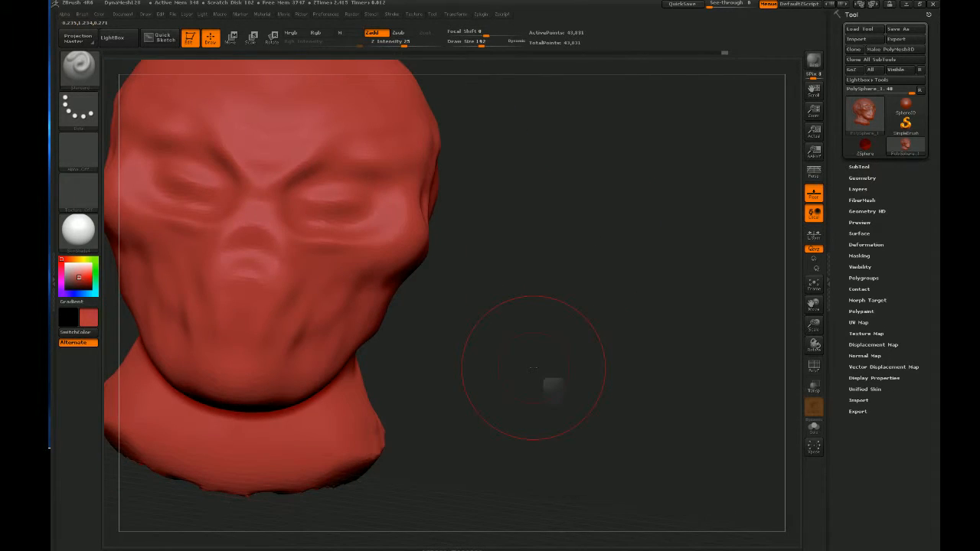
left_click(814, 283)
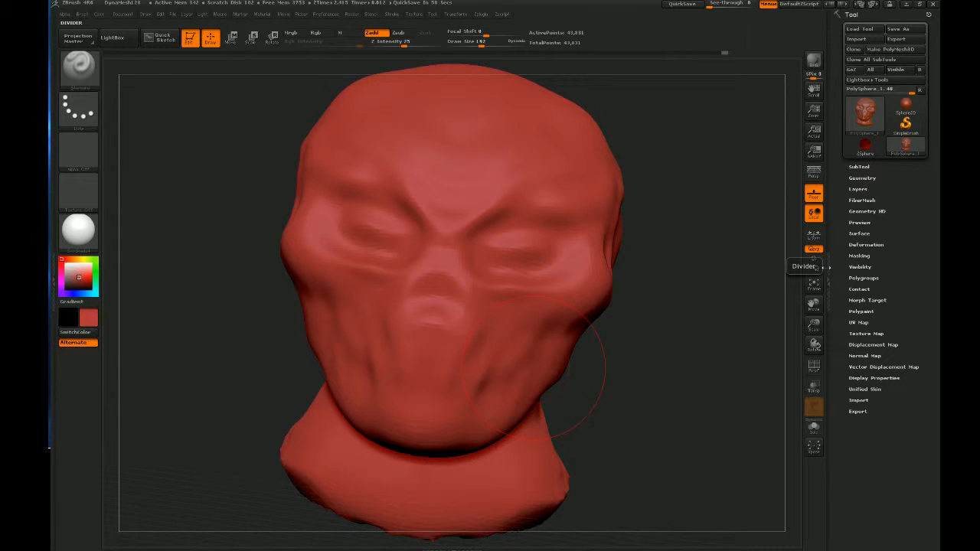
left_click_drag(697, 201, 605, 209)
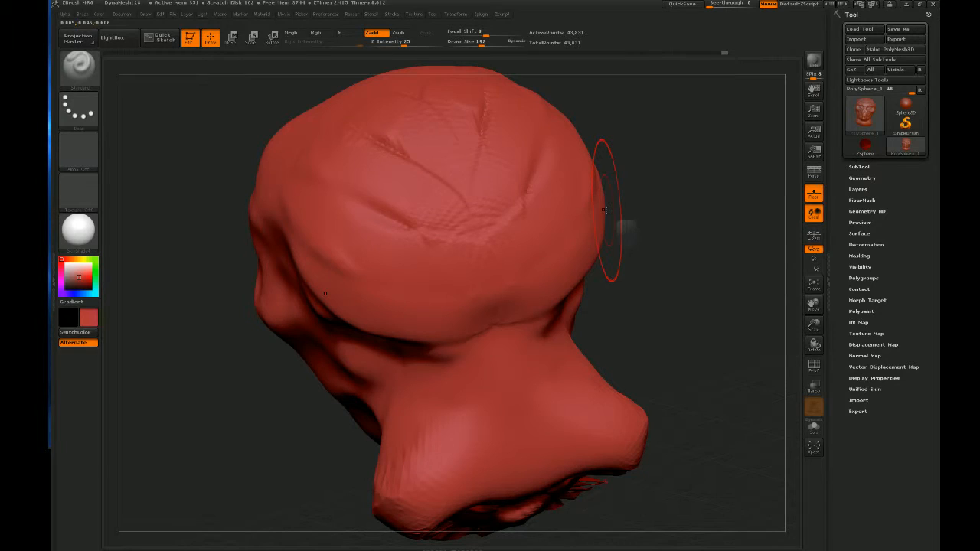
mouse_move(372, 142)
left_mouse_down("shift")
mouse_move(447, 151)
mouse_move(413, 142)
mouse_move(431, 146)
left_mouse_up("shift")
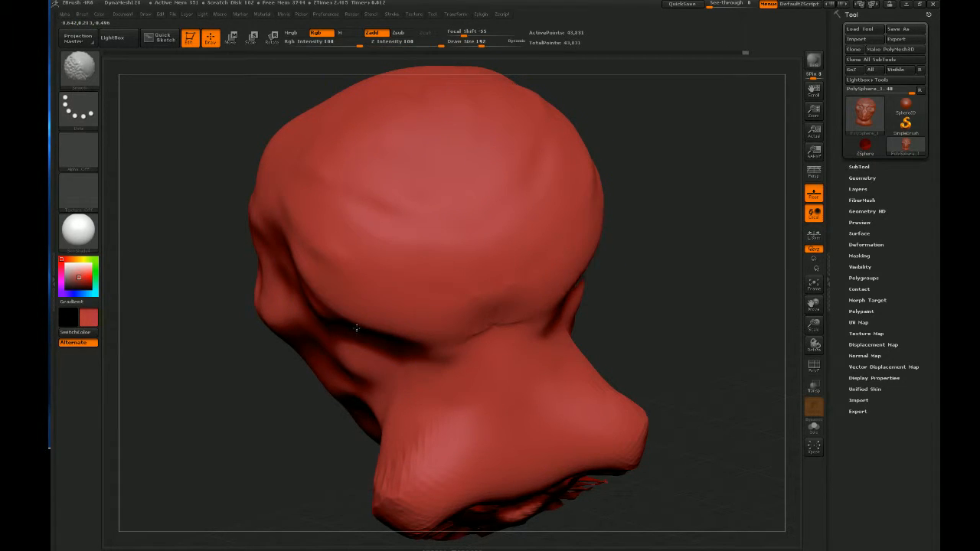
left_click_drag(356, 328, 295, 245, "shift")
mouse_move(648, 302)
left_mouse_down()
mouse_move(709, 310)
mouse_move(609, 288)
mouse_move(529, 289)
left_mouse_up()
mouse_move(544, 340)
left_mouse_down("shift")
mouse_move(417, 344)
mouse_move(421, 367)
left_mouse_up("shift")
mouse_move(229, 397)
left_mouse_down()
mouse_move(321, 410)
mouse_move(417, 389)
mouse_move(383, 388)
mouse_move(505, 392)
mouse_move(402, 403)
left_mouse_up()
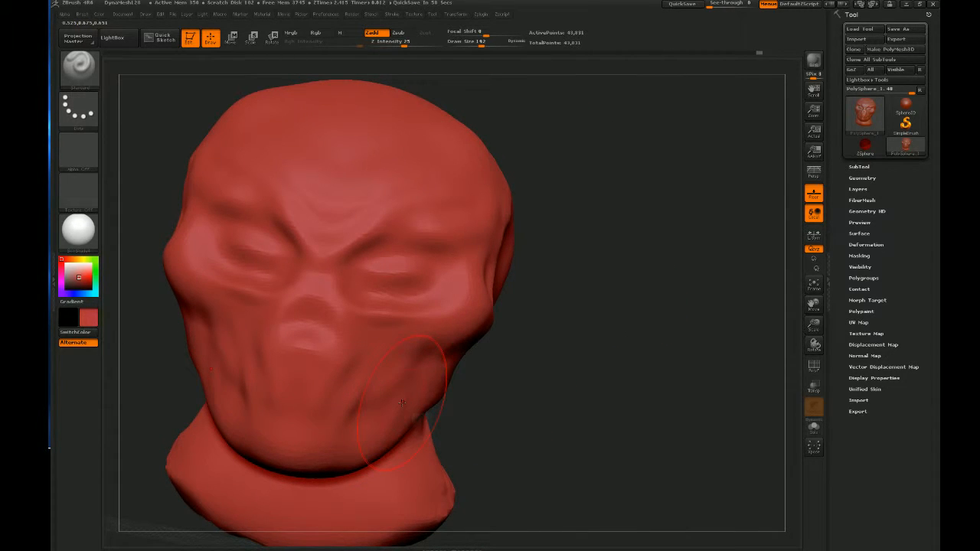
left_click_drag(822, 341, 816, 343)
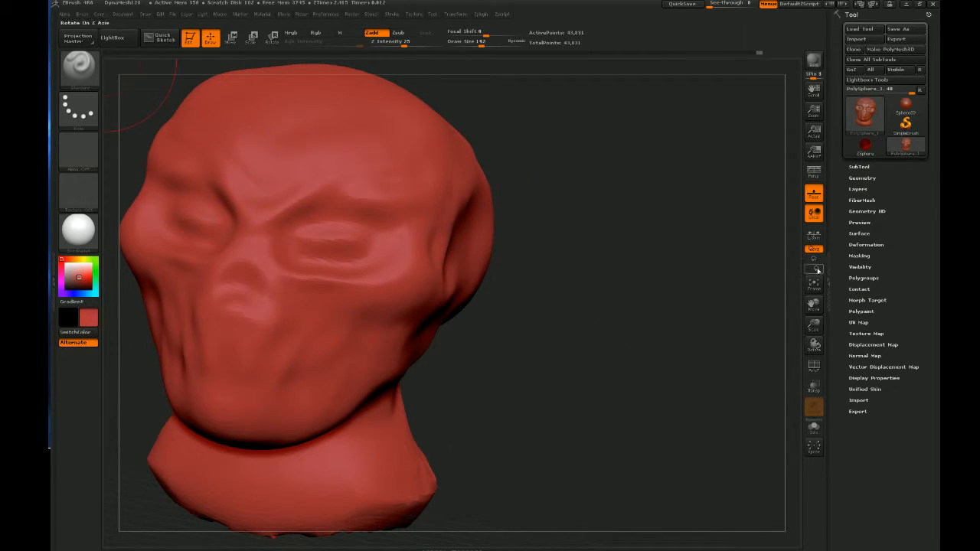
left_click(814, 270)
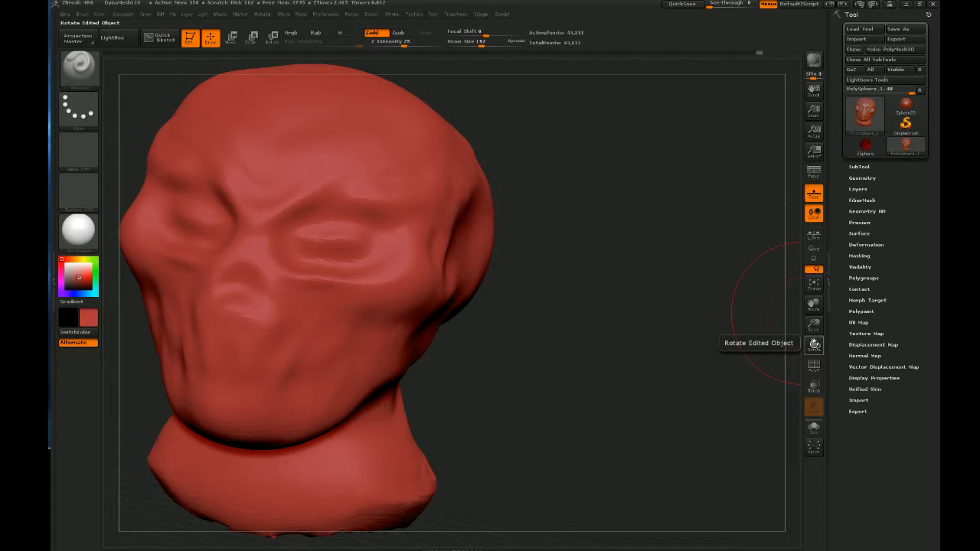
left_click_drag(815, 345, 815, 338)
left_click(815, 249)
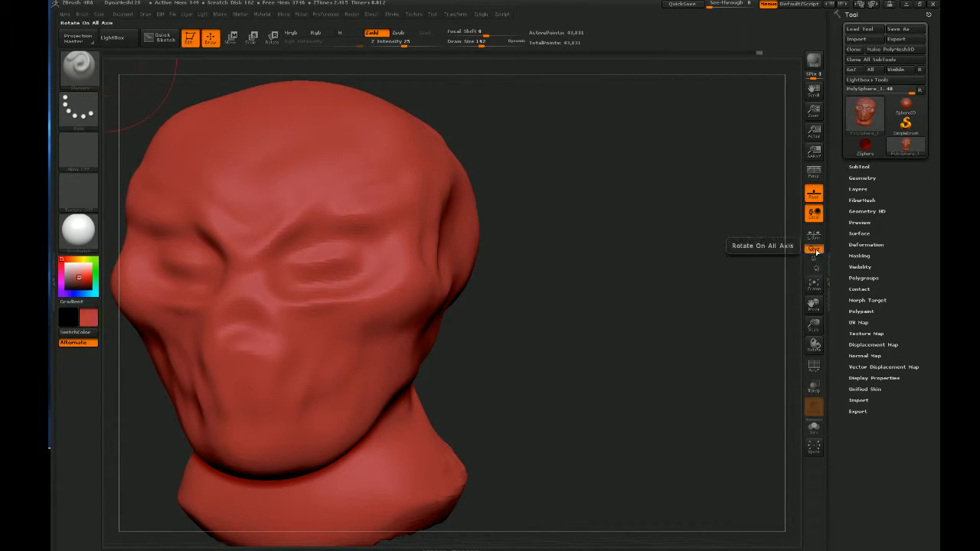
Switch to the Pinch brush and reduce the draw size to 101
left_click(809, 280)
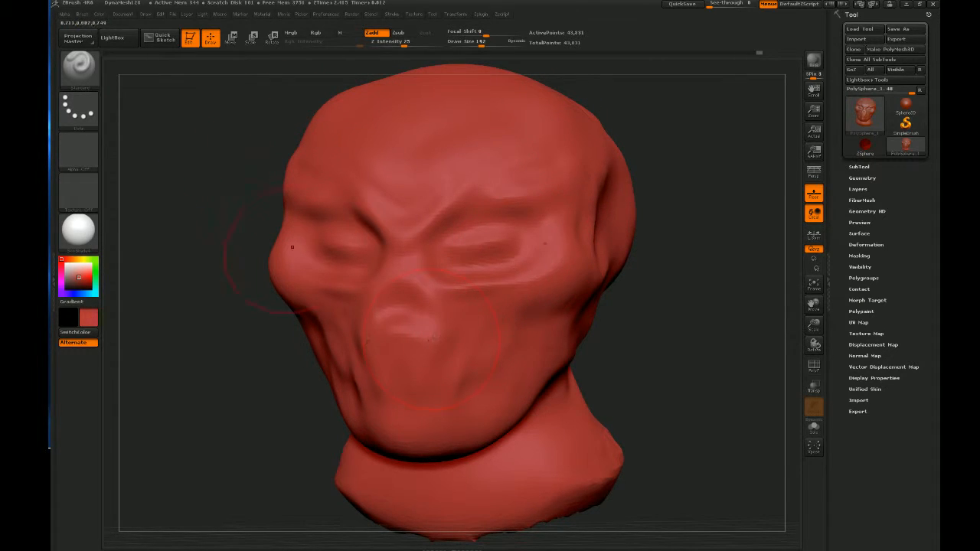
left_click(86, 75)
left_click(78, 67)
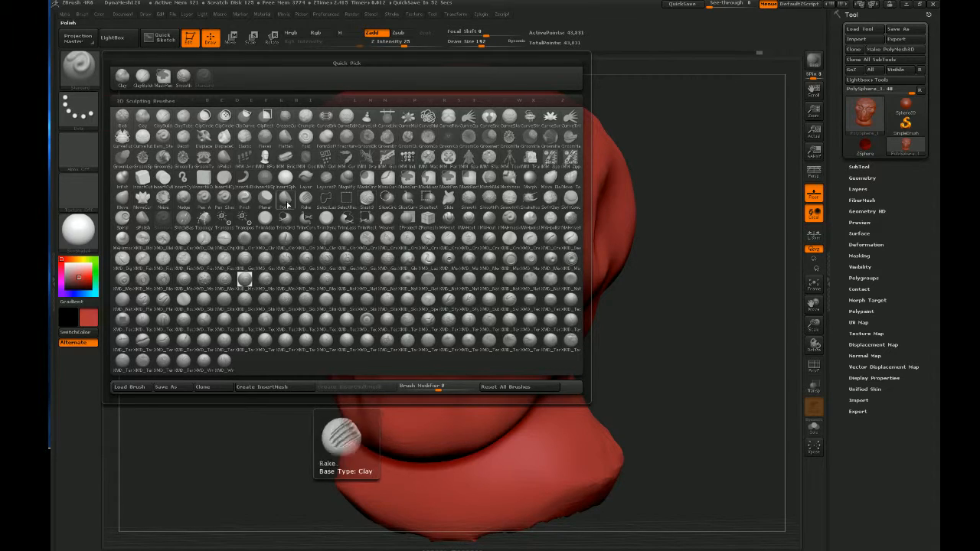
left_click(246, 200)
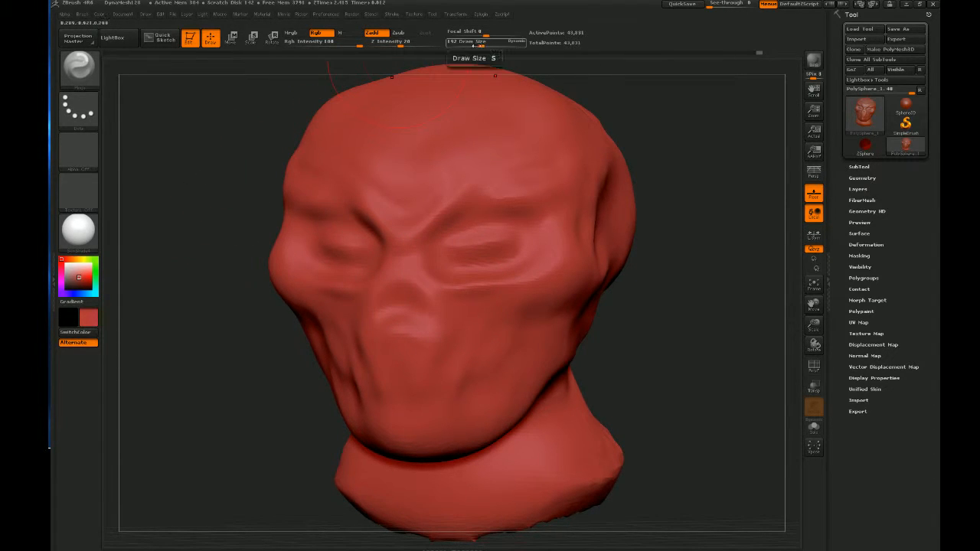
left_click_drag(481, 46, 472, 46)
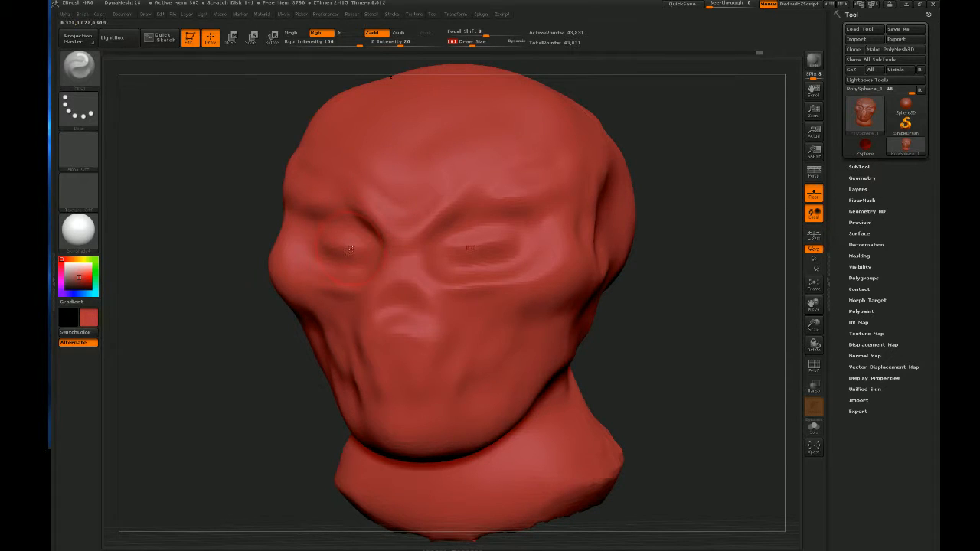
Pinch the rims of the eye sockets and the surface around the nose to tighten the facial forms
mouse_move(426, 259)
left_mouse_down()
mouse_move(438, 300)
mouse_move(462, 279)
left_mouse_up()
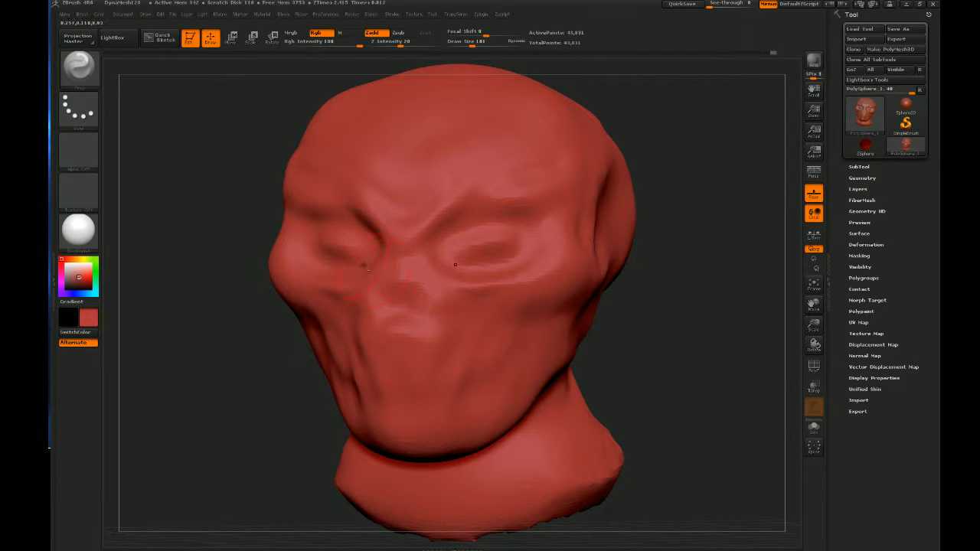
mouse_move(377, 264)
left_mouse_down()
mouse_move(351, 279)
mouse_move(371, 263)
mouse_move(348, 230)
mouse_move(363, 232)
mouse_move(326, 228)
left_mouse_up()
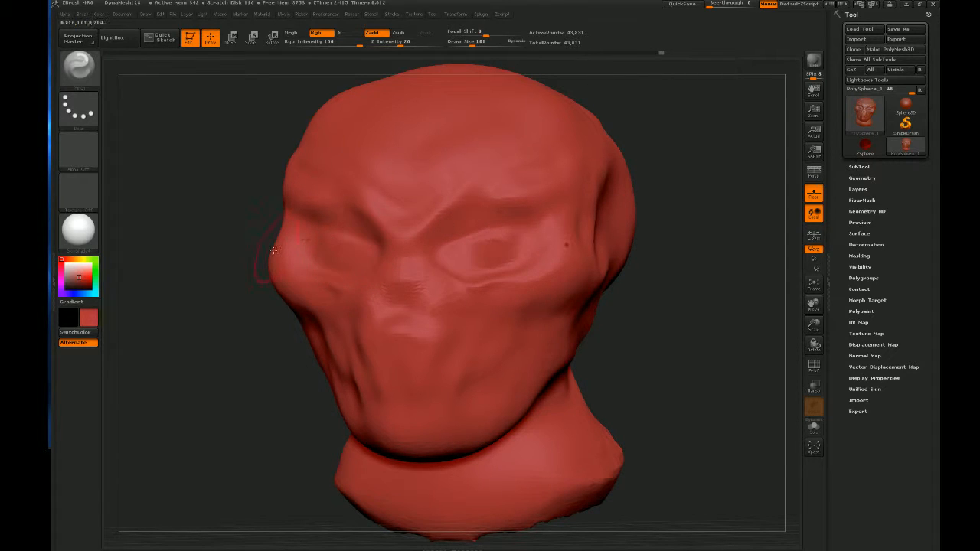
left_click_drag(460, 238, 537, 228)
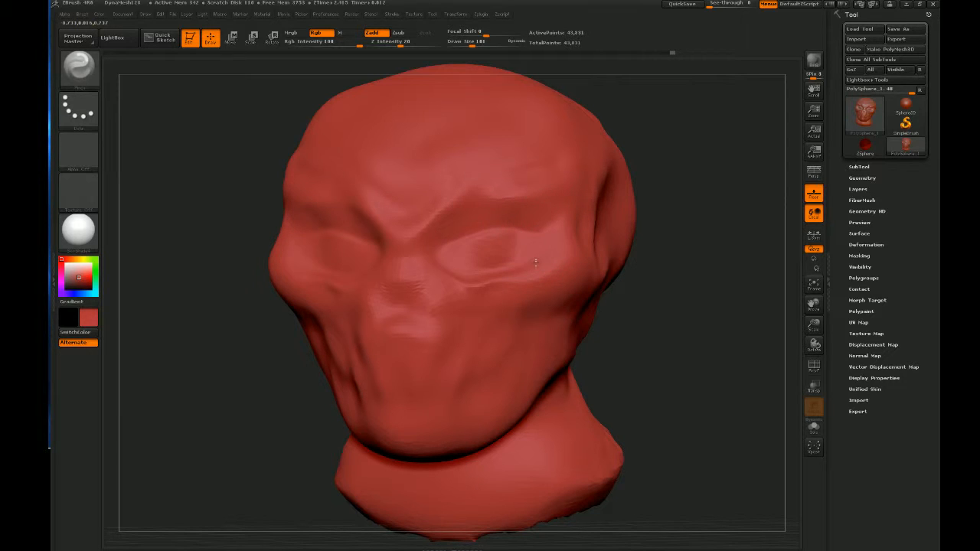
left_click_drag(559, 242, 545, 253)
mouse_move(322, 264)
left_mouse_down()
mouse_move(339, 272)
mouse_move(295, 253)
left_mouse_up()
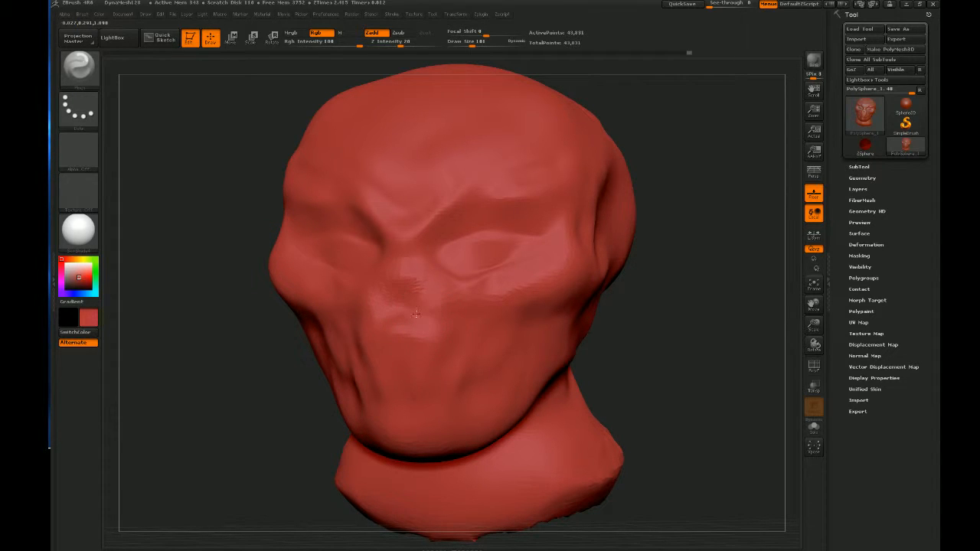
mouse_move(416, 314)
left_mouse_down()
mouse_move(414, 325)
mouse_move(413, 289)
left_mouse_up()
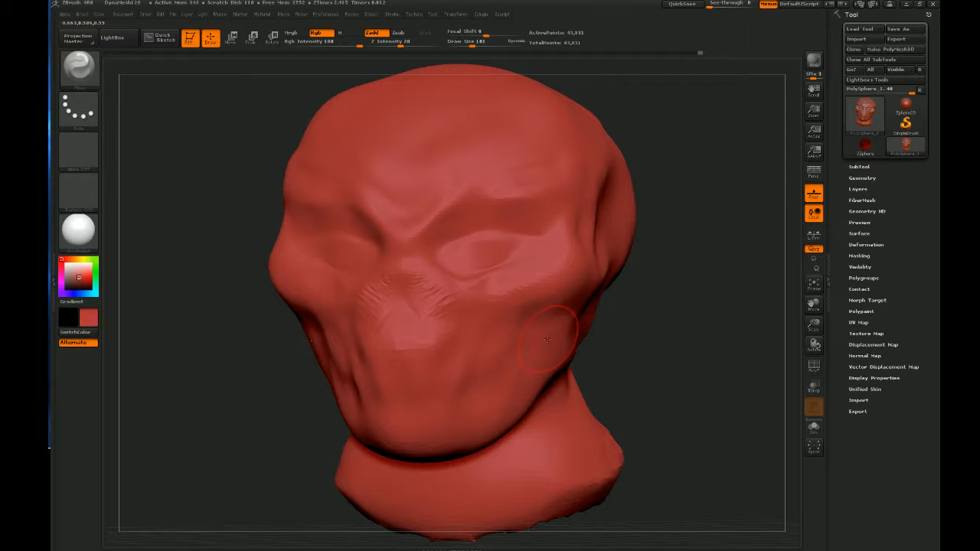
Subdivide the head mesh twice to reach subdivision level 3
mouse_move(597, 349)
left_mouse_down()
mouse_move(650, 357)
mouse_move(656, 344)
mouse_move(641, 340)
mouse_move(627, 352)
mouse_move(637, 360)
left_mouse_up()
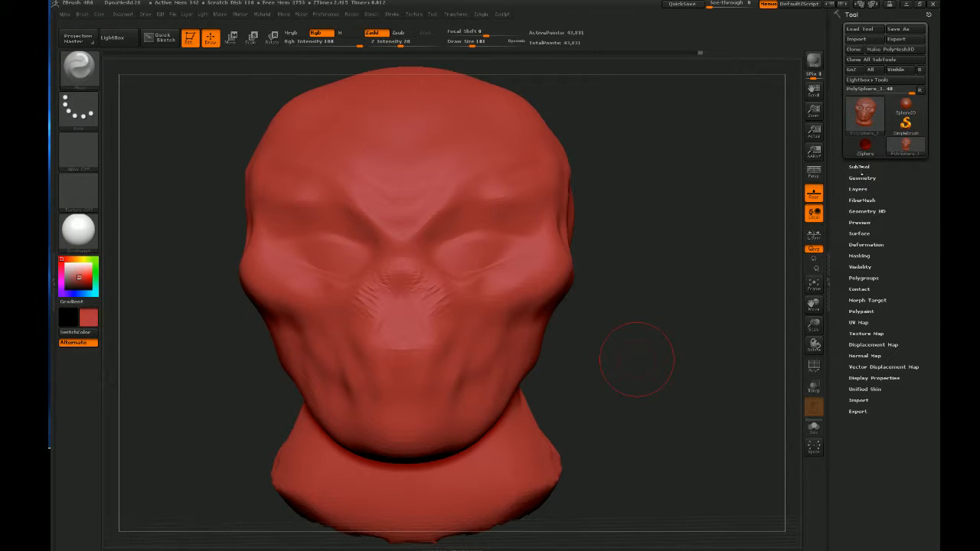
left_click(863, 178)
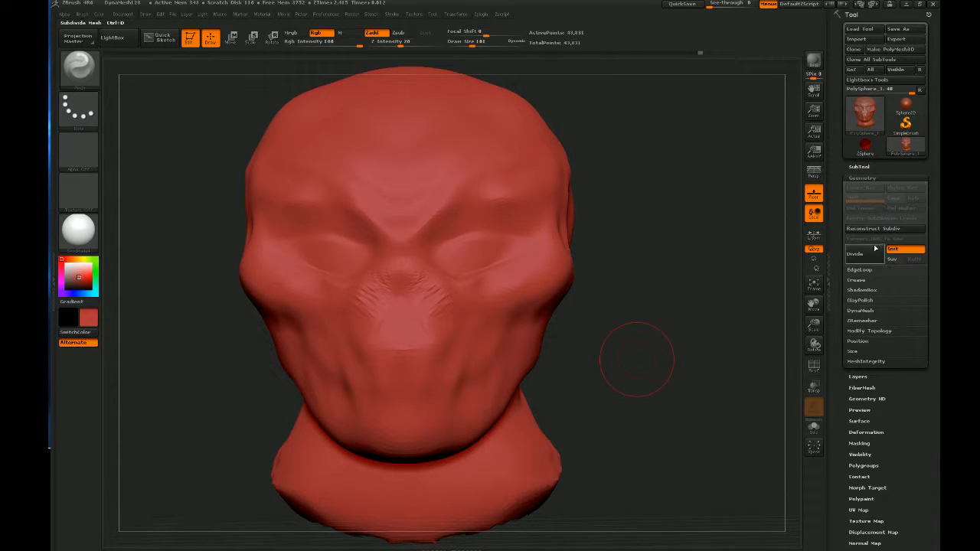
left_click(870, 254)
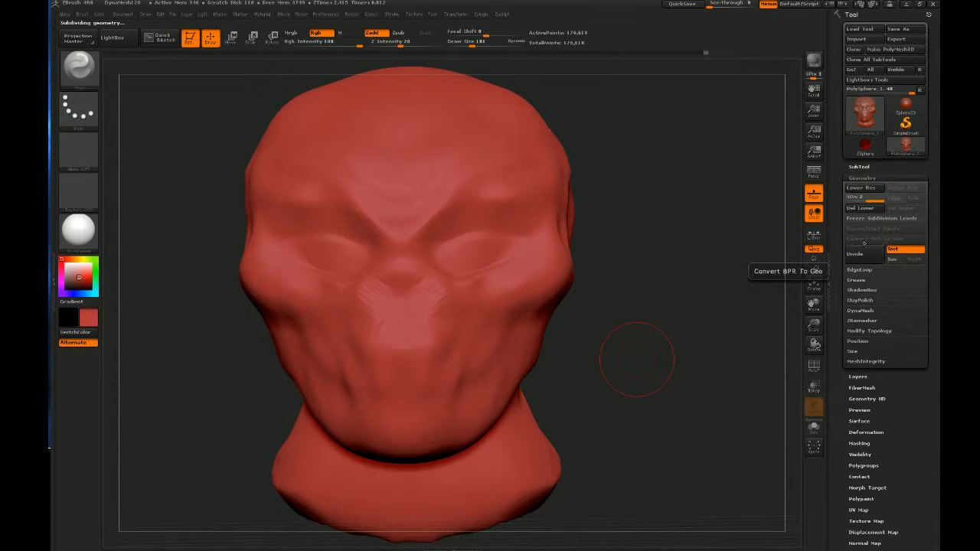
left_click(863, 246)
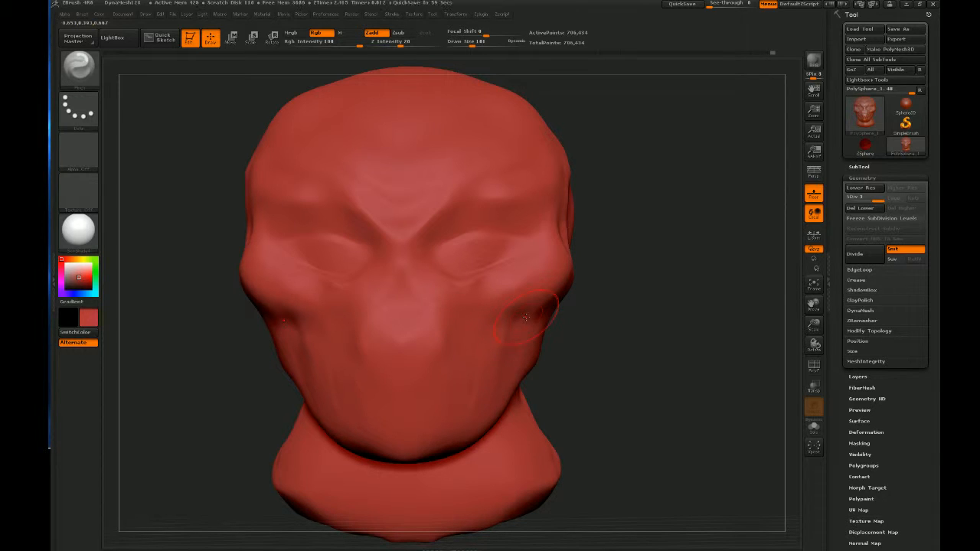
Switch to the Rake brush, test a stroke below the inner eye corners, and undo it
left_click(95, 62)
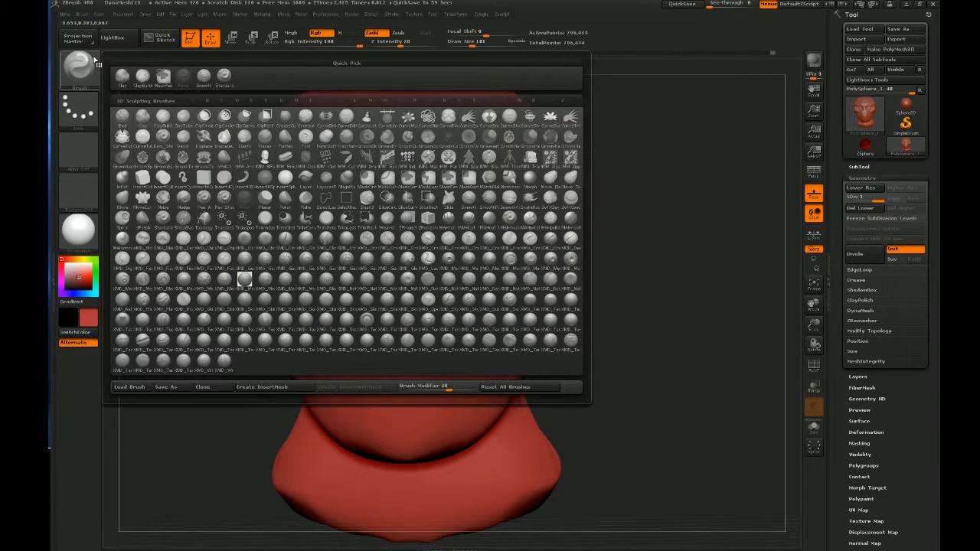
left_click(317, 181)
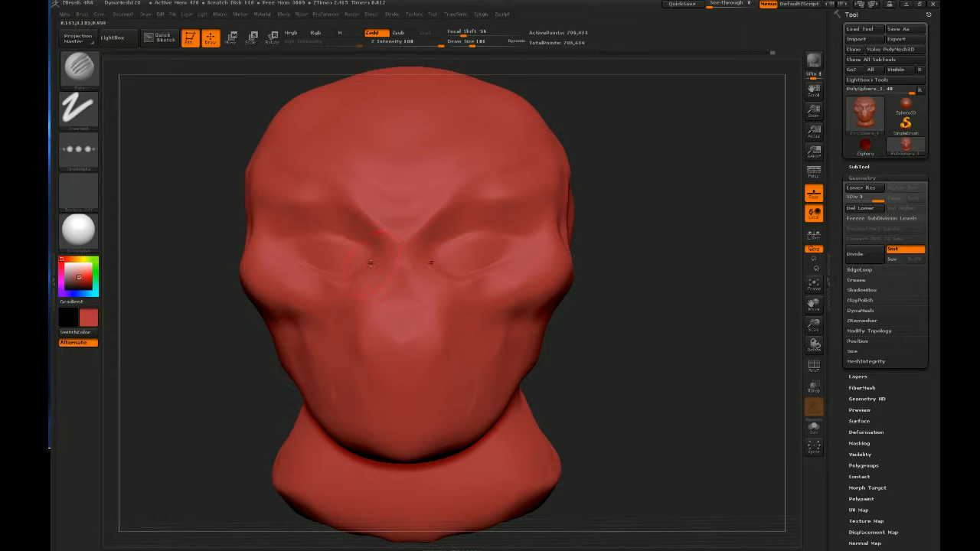
left_click_drag(429, 258, 462, 270)
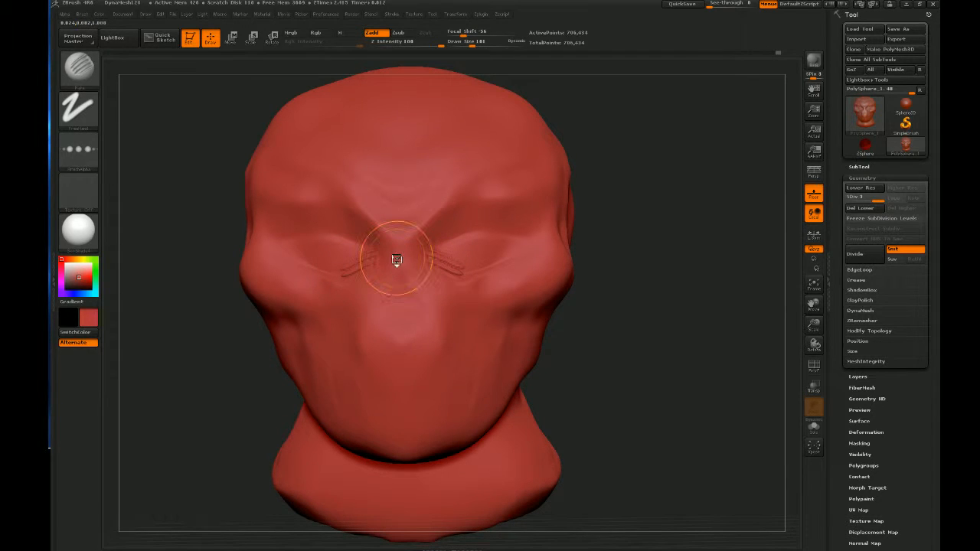
key("ctrl")
key("ctrl+z")
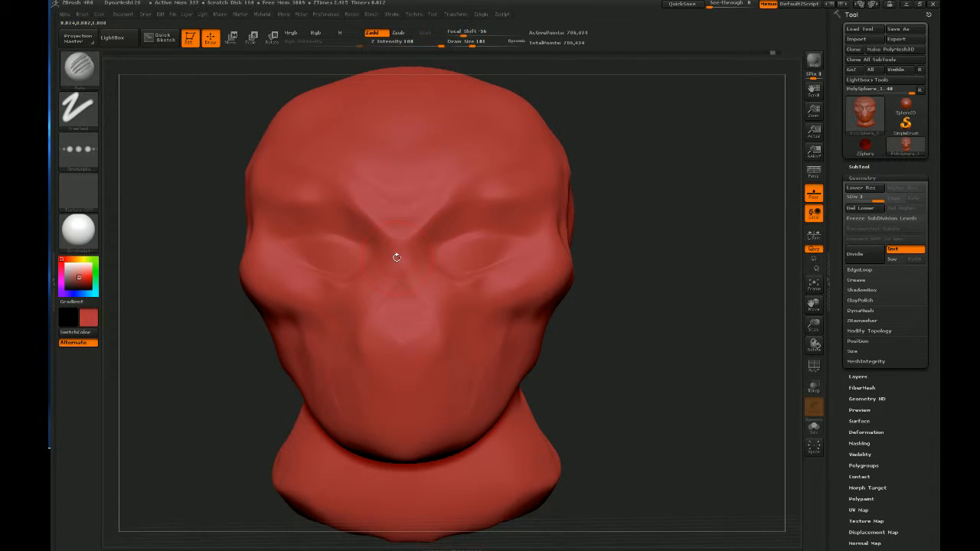
Try raking the inner eye corners at Z Intensity 15, and step back through the undo history to the earlier undivided head
key("u")
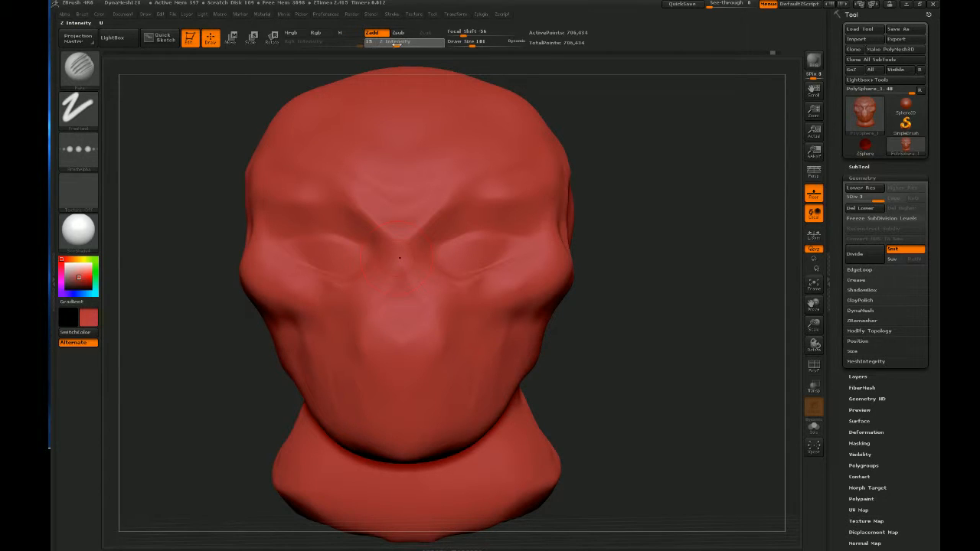
left_click_drag(376, 253, 338, 279)
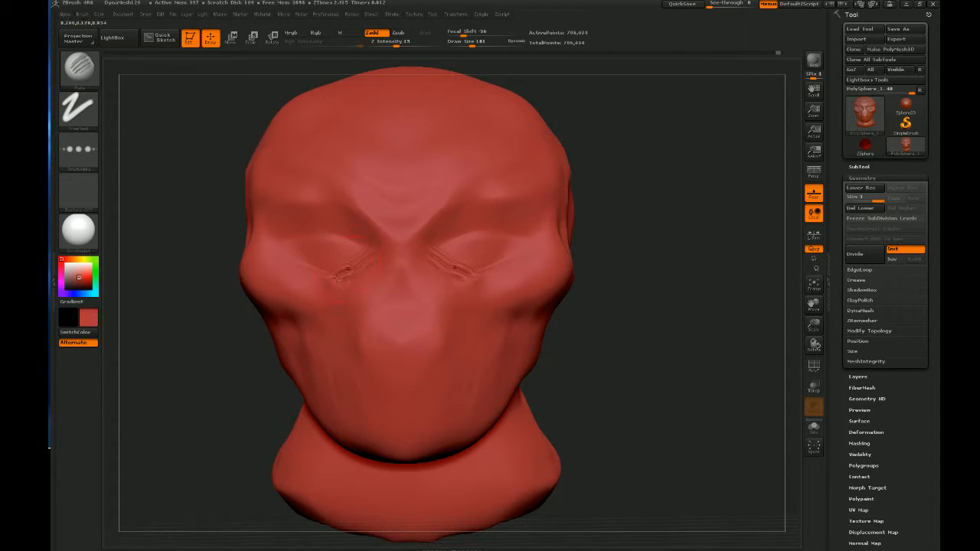
key("ctrl")
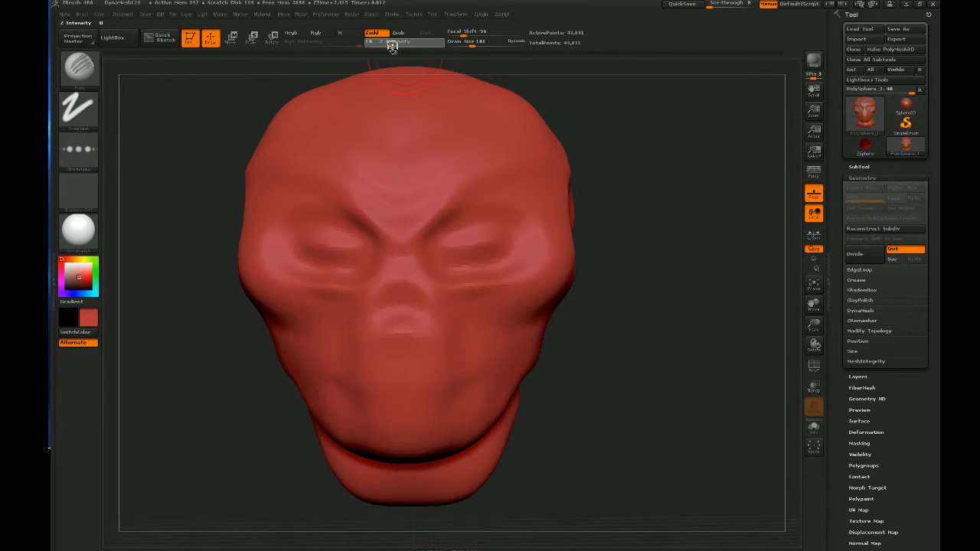
Try a rake stroke beside the nose bridge at Z Intensity 5, and accept discarding the newer undo history entries
left_click_drag(392, 46, 369, 46)
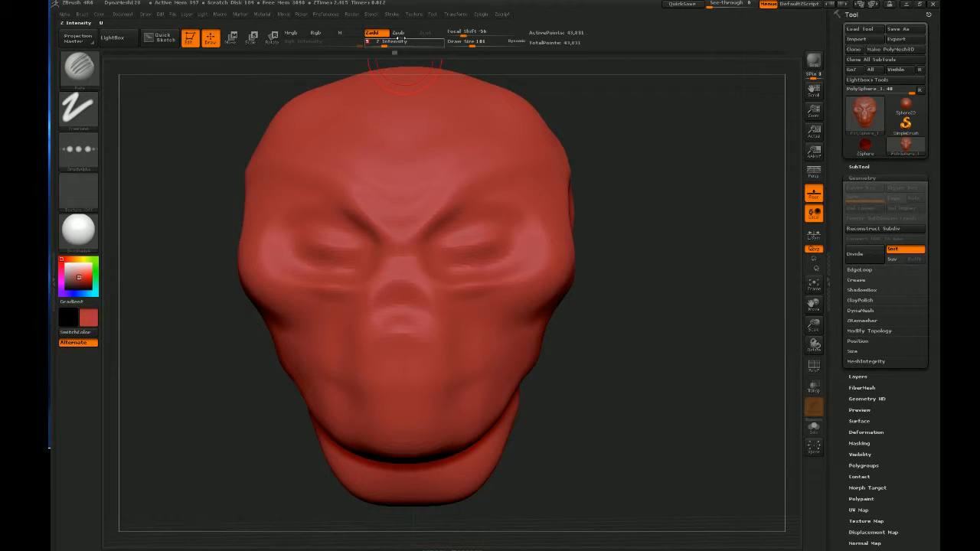
left_click(368, 267)
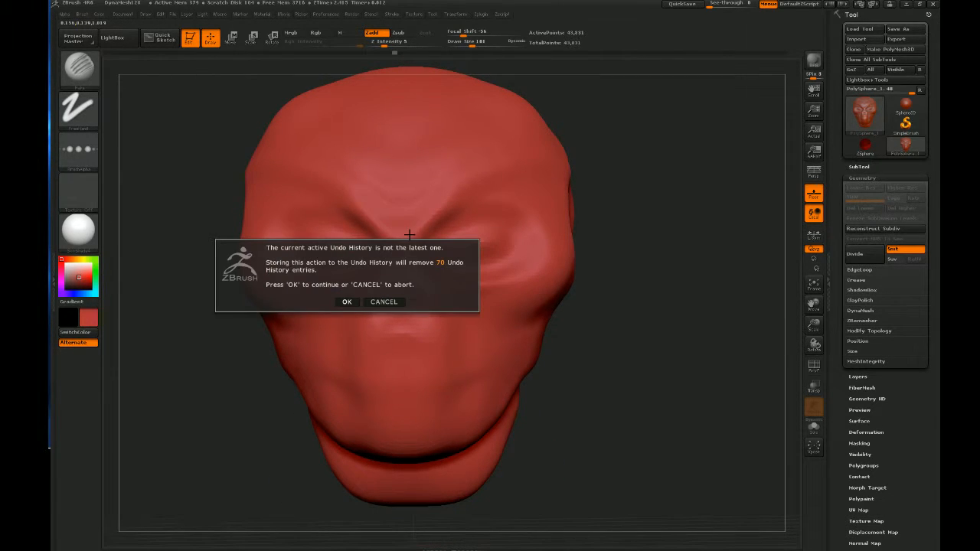
left_click(347, 301)
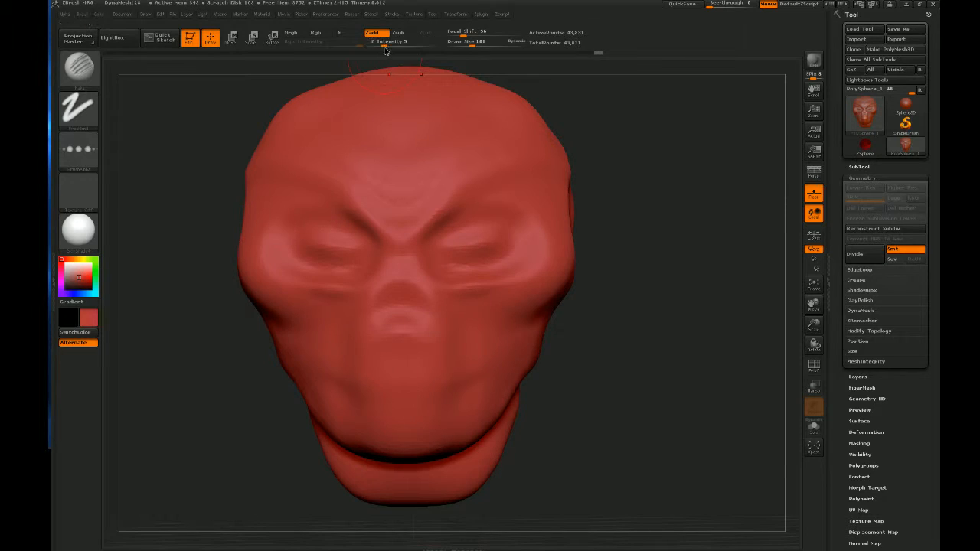
Set the Z Intensity to 14 and rake wrinkle lines below, around and above both eyes
left_click_drag(386, 43, 395, 43)
left_click_drag(528, 259, 506, 235)
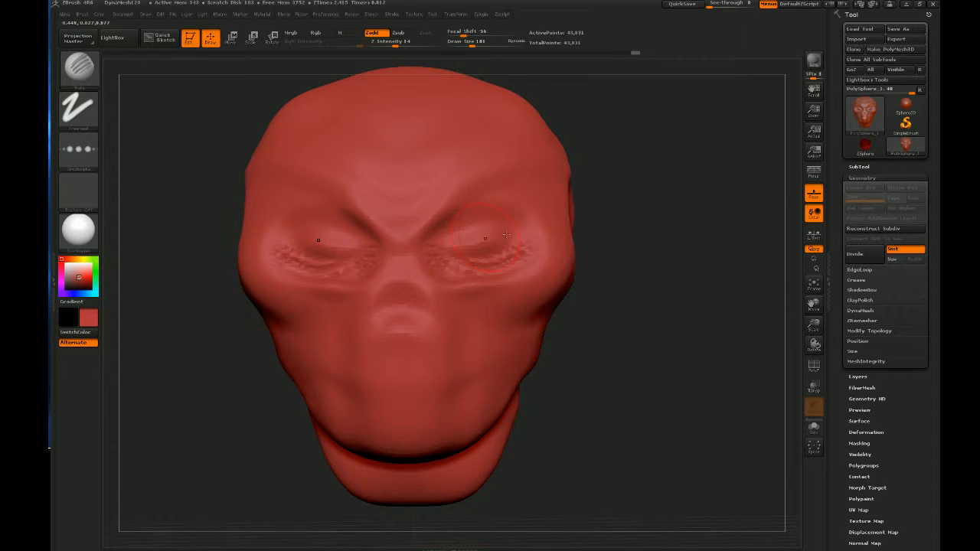
left_click_drag(451, 220, 553, 225)
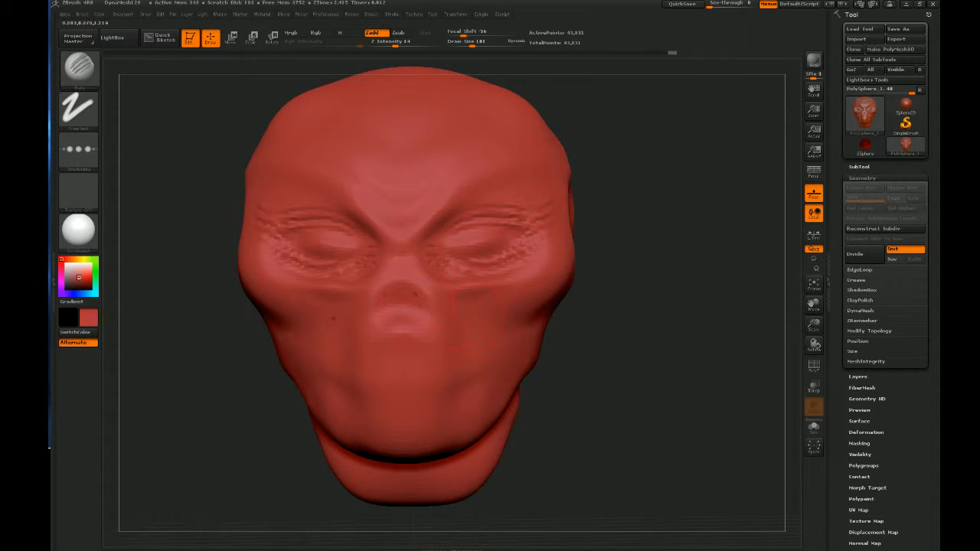
Rake grooves over the nose, down the cheeks, mouth and jaw, and up across the forehead
mouse_move(417, 302)
left_mouse_down()
mouse_move(425, 319)
mouse_move(498, 347)
left_mouse_up()
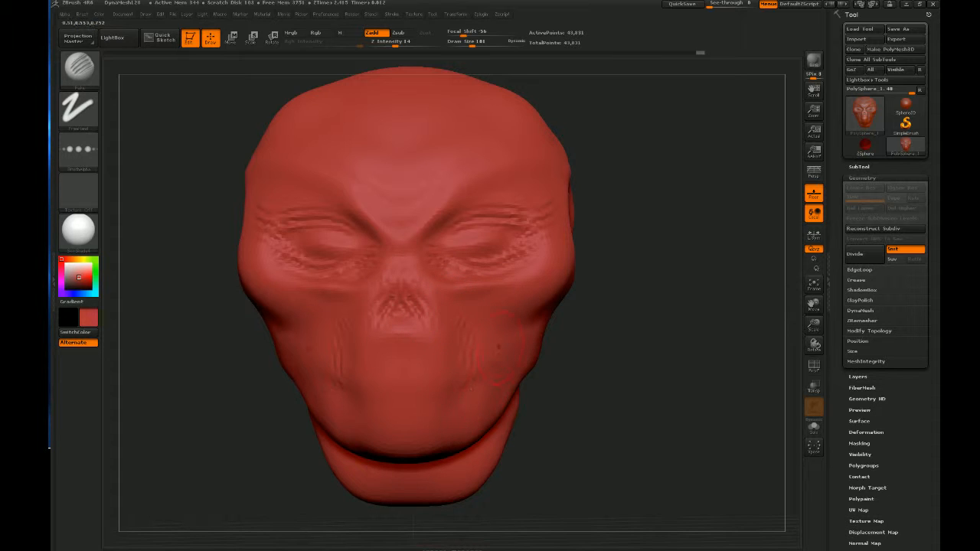
left_click_drag(469, 395, 452, 429)
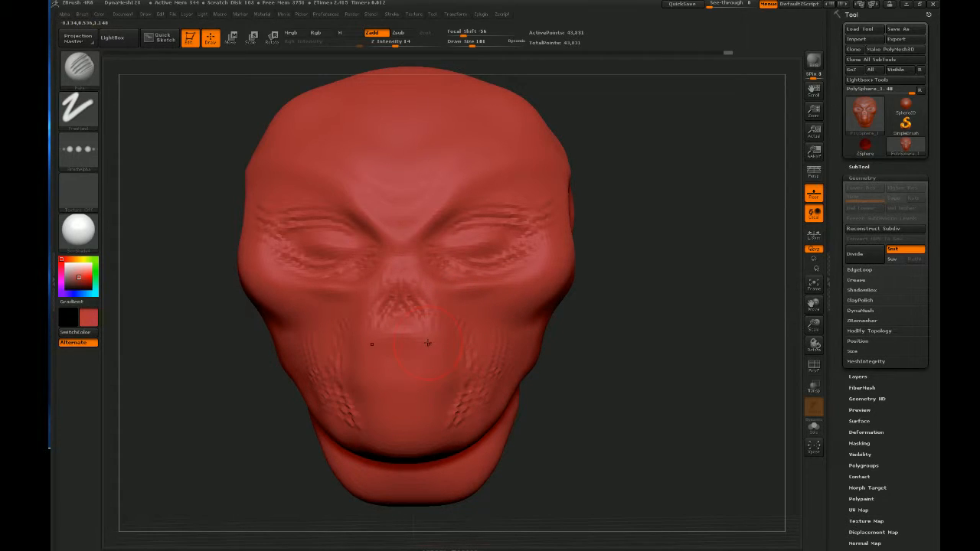
mouse_move(428, 343)
left_mouse_down()
mouse_move(383, 442)
mouse_move(429, 445)
mouse_move(422, 461)
mouse_move(543, 312)
left_mouse_up()
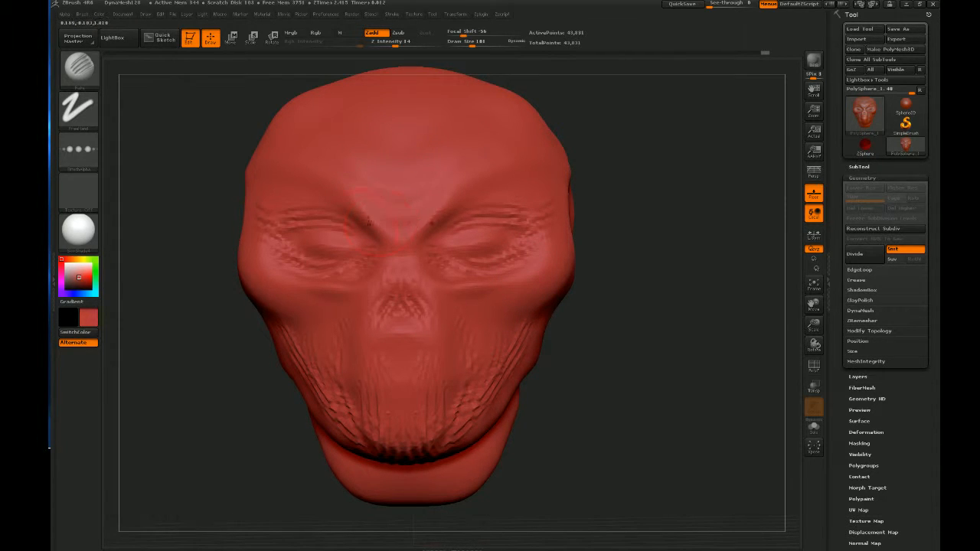
mouse_move(399, 230)
left_mouse_down()
mouse_move(401, 181)
mouse_move(454, 155)
left_mouse_up()
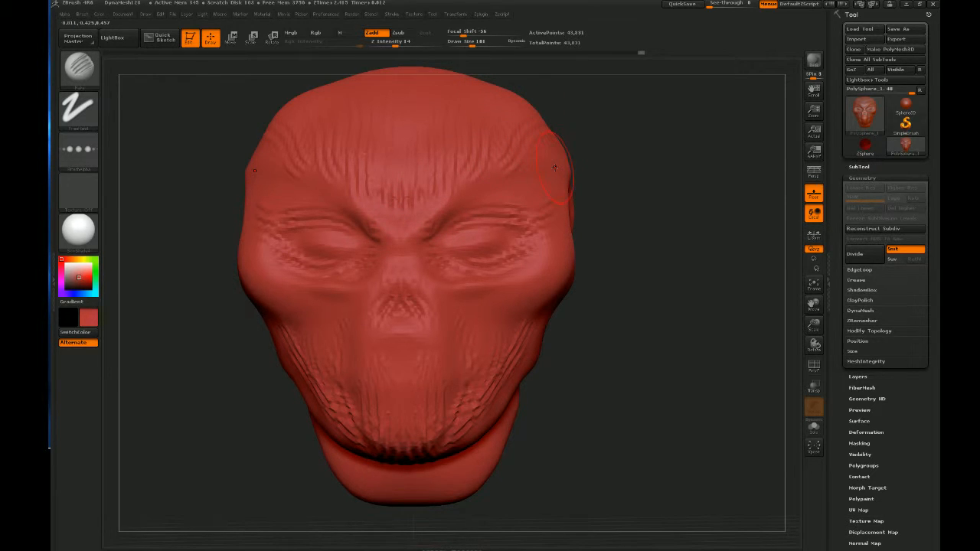
Switch to a Move brush and pull the inner brow between the eyes into a stronger shape
left_click(86, 67)
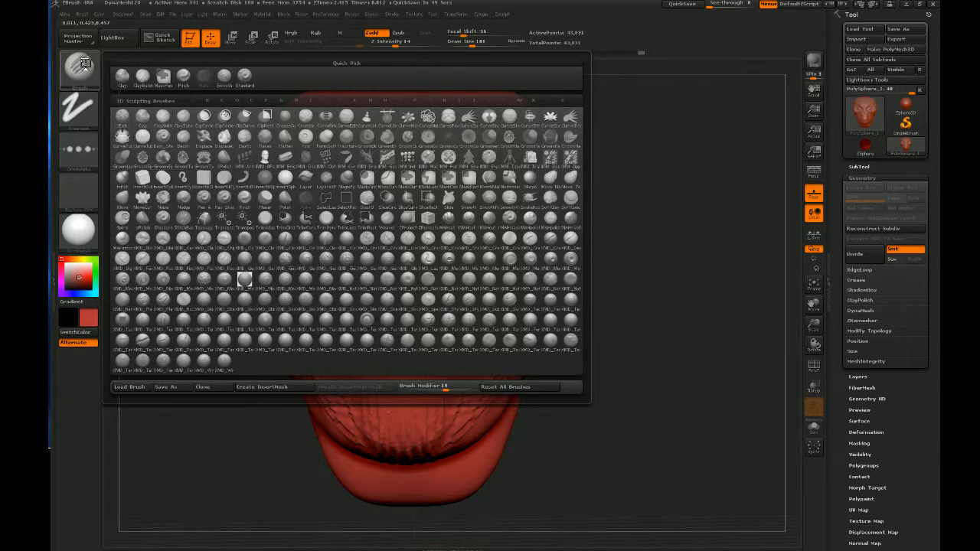
left_click(548, 183)
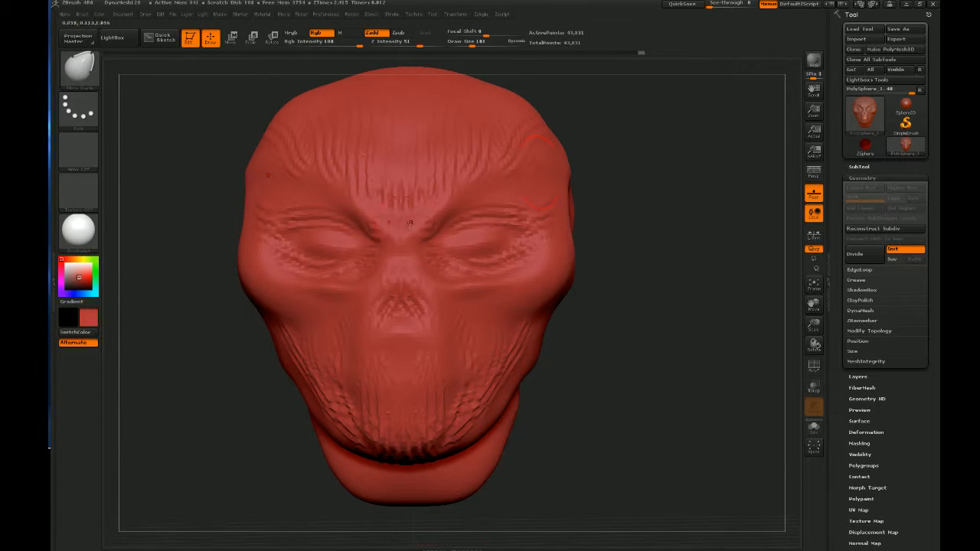
left_click_drag(421, 230, 425, 228)
mouse_move(582, 360)
left_mouse_down()
mouse_move(658, 362)
mouse_move(612, 378)
left_mouse_up()
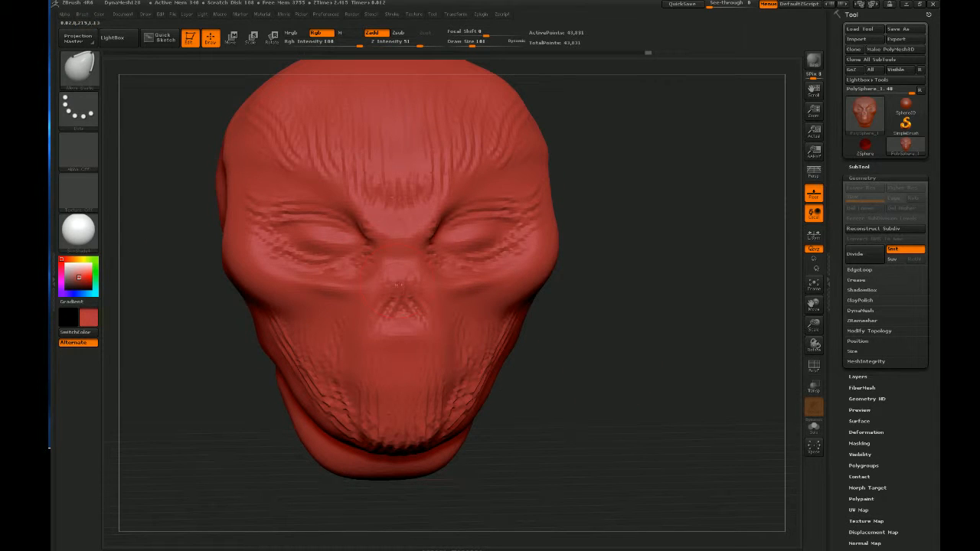
Pull the upper part of the nose up toward the brow, adjusting it from the front and side
left_click_drag(400, 291, 394, 273)
mouse_move(581, 360)
left_mouse_down()
mouse_move(613, 368)
mouse_move(591, 360)
left_mouse_up()
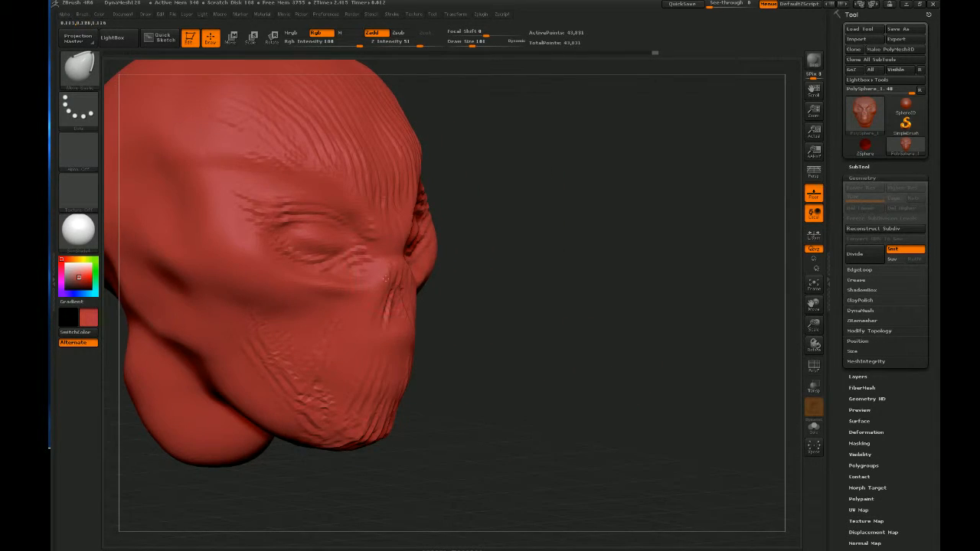
left_click_drag(384, 271, 387, 264)
left_click_drag(580, 316, 522, 315)
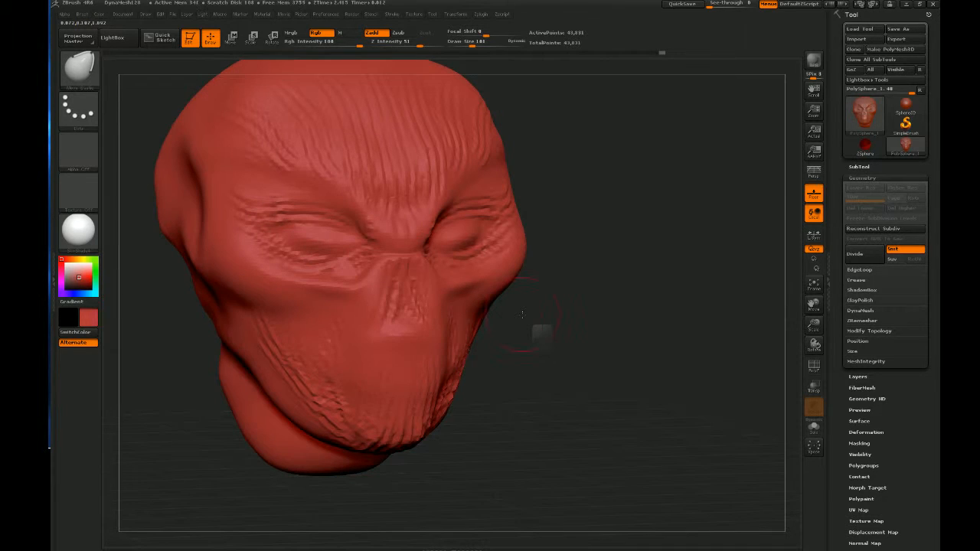
Undo a trial pull on the mouth area, and shape the nose into a wider triangular cavity
mouse_move(390, 366)
left_mouse_down()
mouse_move(405, 314)
mouse_move(410, 327)
left_mouse_up()
key("ctrl+z")
left_click_drag(397, 312, 381, 321)
mouse_move(391, 270)
left_mouse_down()
mouse_move(383, 286)
mouse_move(394, 253)
mouse_move(384, 281)
left_mouse_up()
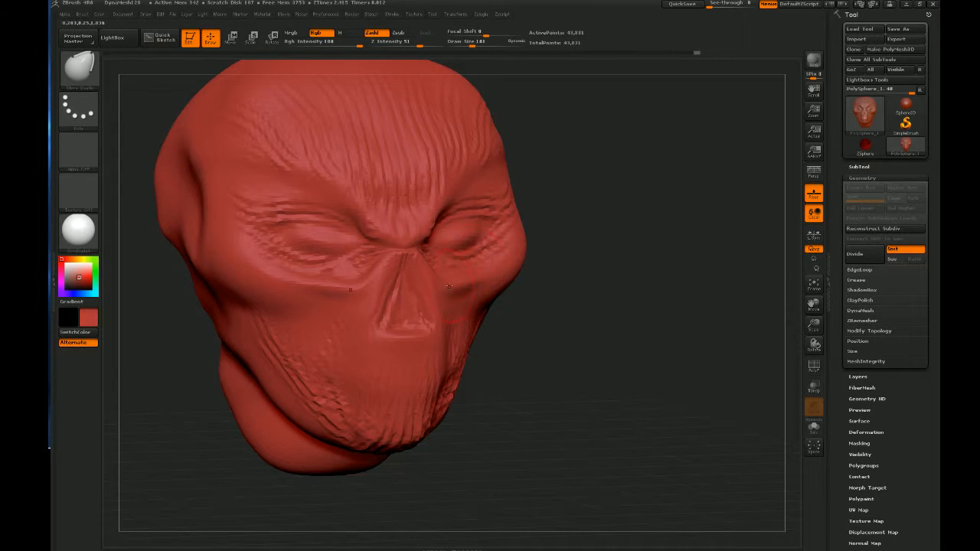
Pull the brow ridges down over both eyes into a heavier, more angular frown
left_click_drag(448, 287, 482, 278)
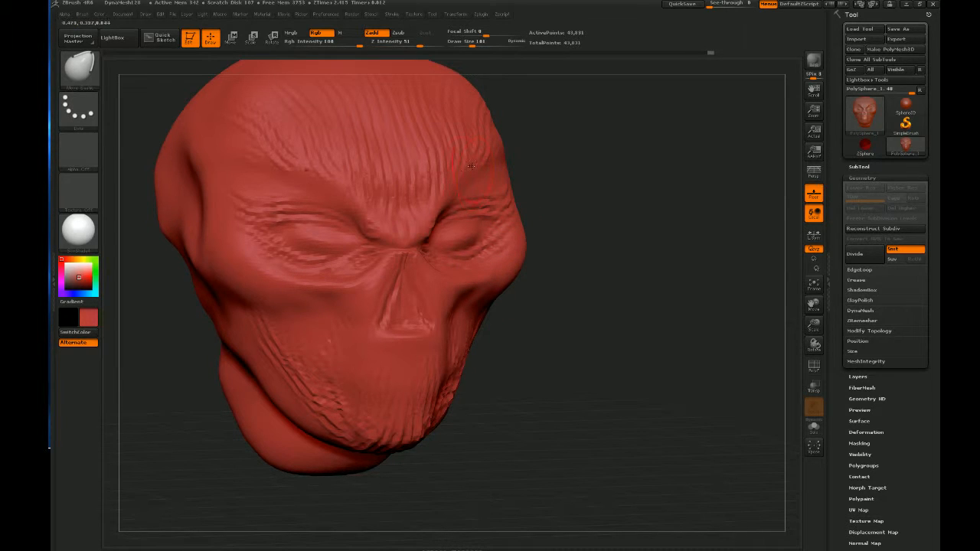
mouse_move(464, 166)
left_mouse_down()
mouse_move(466, 180)
mouse_move(498, 168)
left_mouse_up()
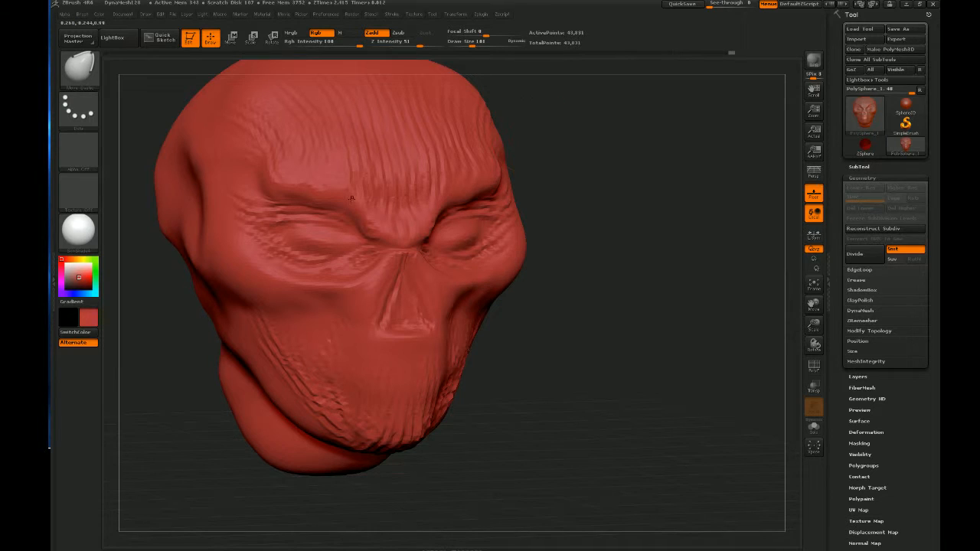
mouse_move(352, 184)
left_mouse_down()
mouse_move(349, 209)
mouse_move(364, 220)
left_mouse_up()
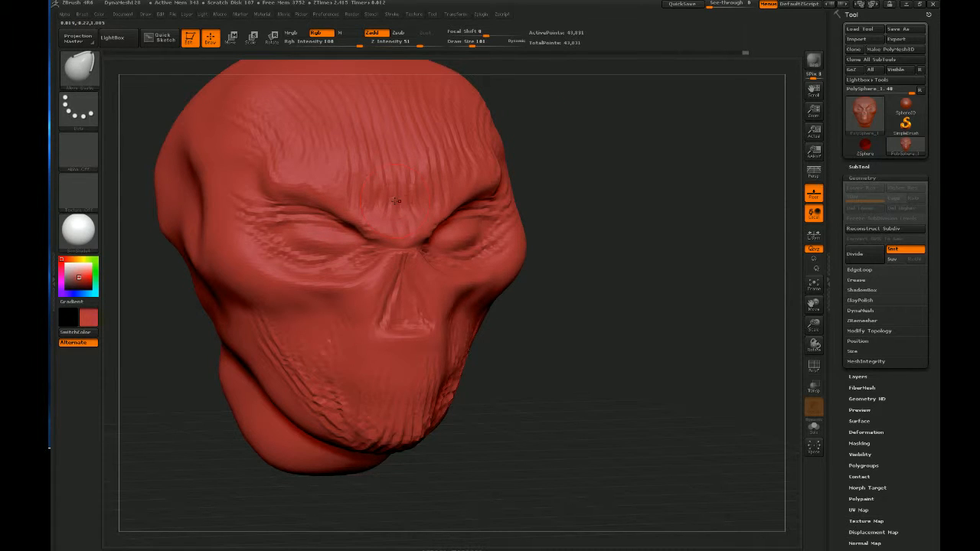
Undo a trial pull on the mouth area, and reshape the chin and lower jaw from the side and front
mouse_move(557, 346)
left_mouse_down()
mouse_move(464, 348)
mouse_move(586, 356)
left_mouse_up()
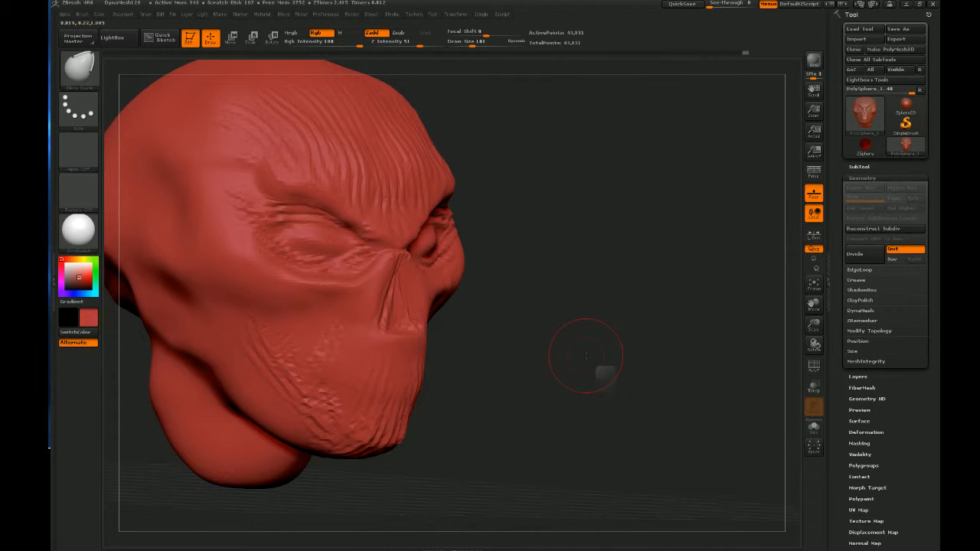
mouse_move(362, 383)
left_mouse_down()
mouse_move(366, 406)
mouse_move(416, 360)
left_mouse_up()
key("ctrl+z")
left_click_drag(367, 432, 380, 421)
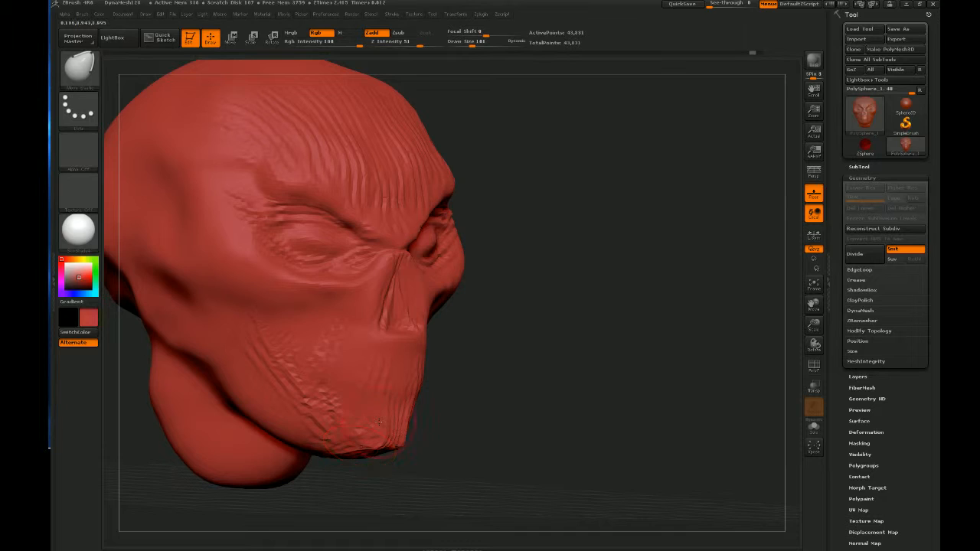
left_click_drag(682, 400, 576, 394)
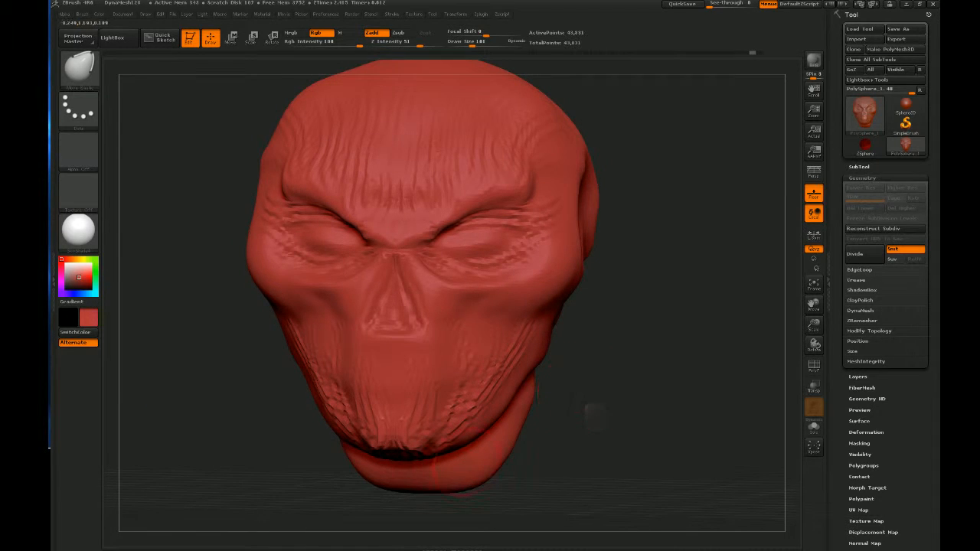
mouse_move(469, 457)
left_mouse_down()
mouse_move(482, 465)
mouse_move(475, 454)
left_mouse_up()
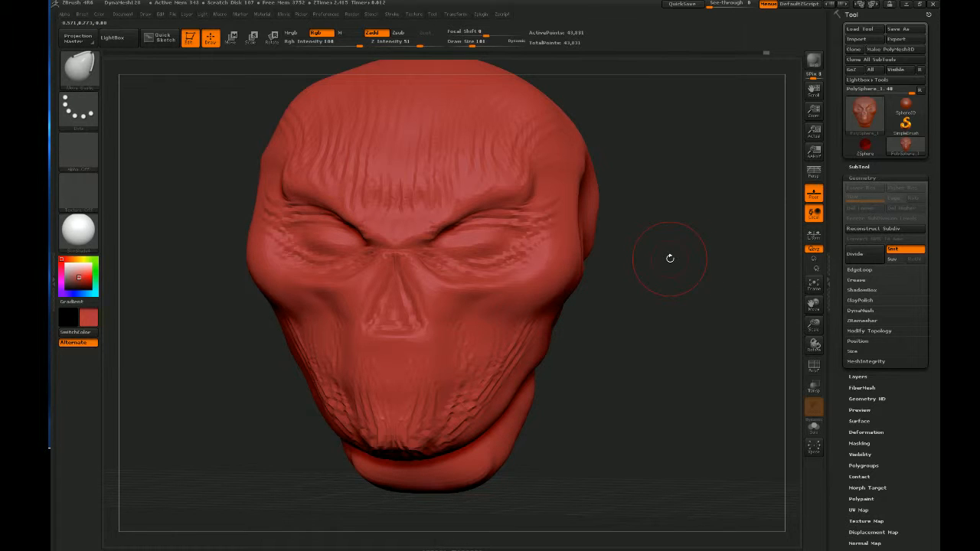
Pull the rear corners of the jaw outward below the cheekbones
mouse_move(614, 366)
left_mouse_down()
mouse_move(646, 376)
mouse_move(617, 376)
left_mouse_up()
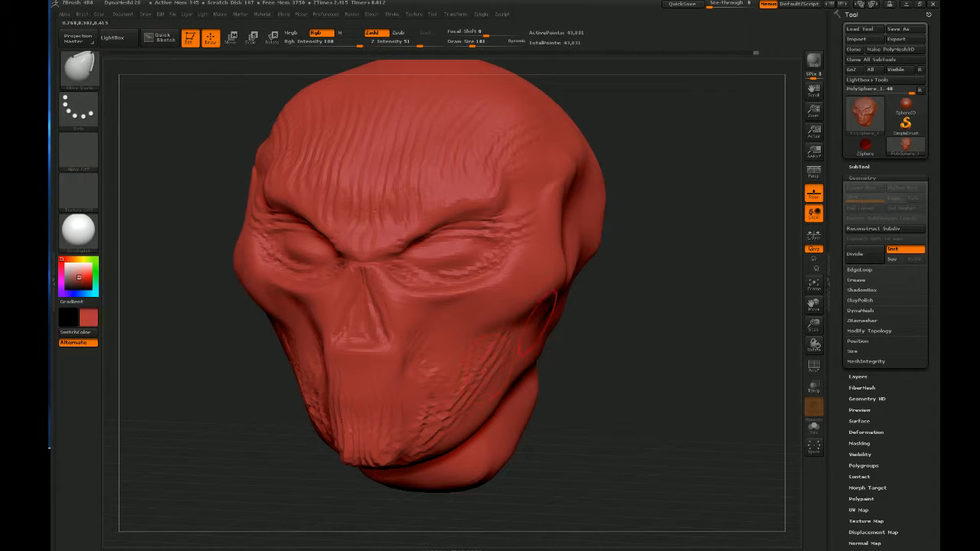
mouse_move(687, 284)
left_mouse_down()
mouse_move(660, 288)
mouse_move(698, 288)
mouse_move(716, 280)
mouse_move(712, 265)
mouse_move(706, 275)
left_mouse_up()
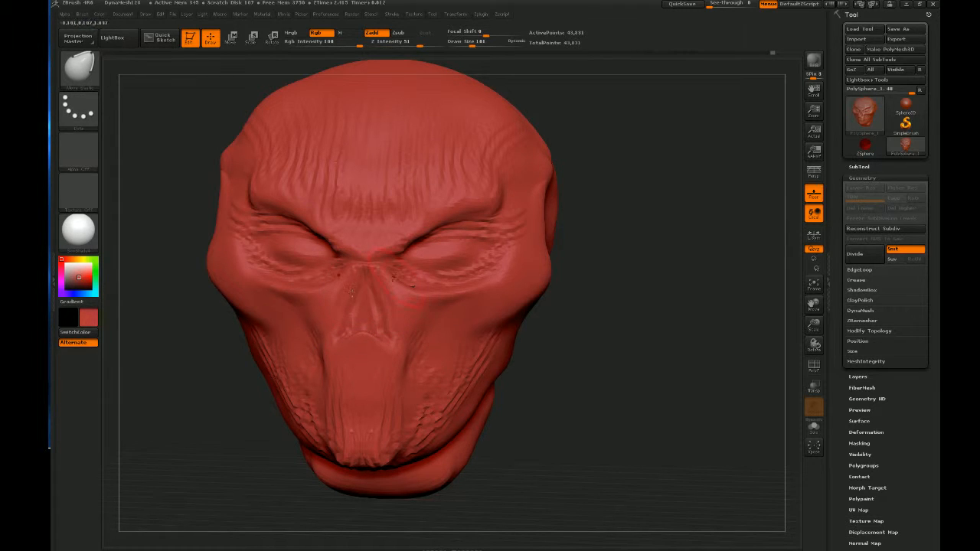
mouse_move(675, 313)
left_mouse_down()
mouse_move(696, 324)
mouse_move(668, 327)
left_mouse_up()
mouse_move(542, 377)
left_mouse_down()
mouse_move(531, 395)
mouse_move(533, 383)
left_mouse_up()
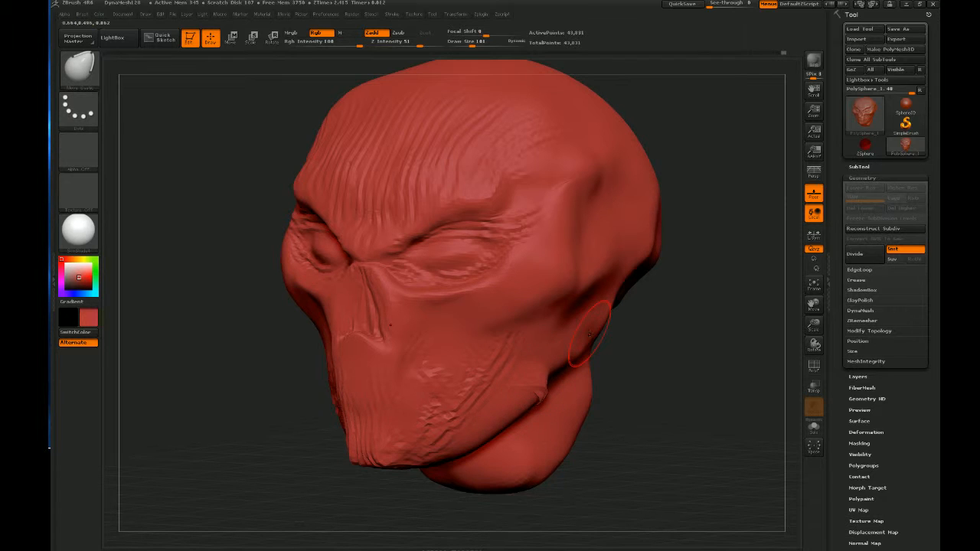
left_click_drag(591, 336, 585, 327)
left_click_drag(526, 385, 535, 387)
Enlarge the Move brush to a draw size of 203 and pull the chin into a longer, narrower shape
mouse_move(613, 358)
left_mouse_down()
mouse_move(674, 350)
mouse_move(674, 361)
left_mouse_up()
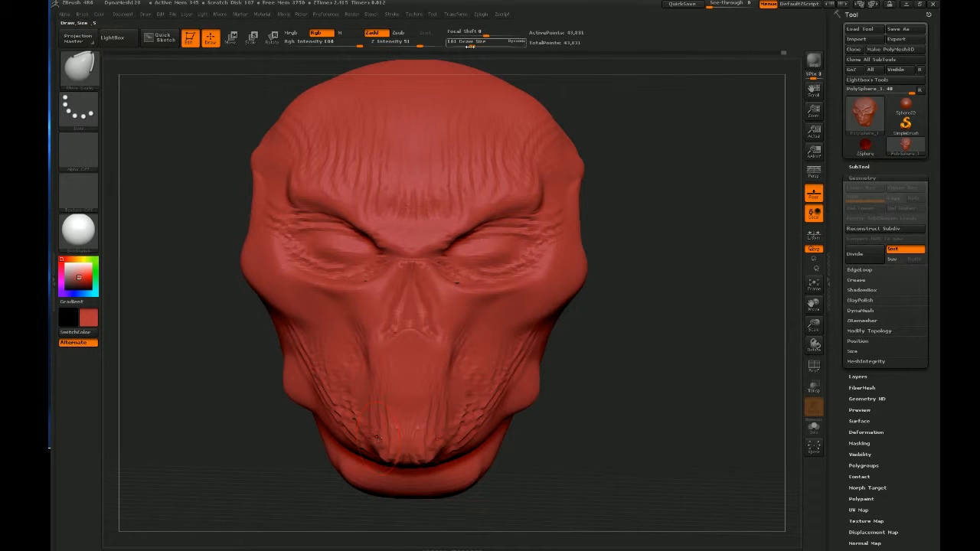
left_click_drag(471, 45, 488, 45)
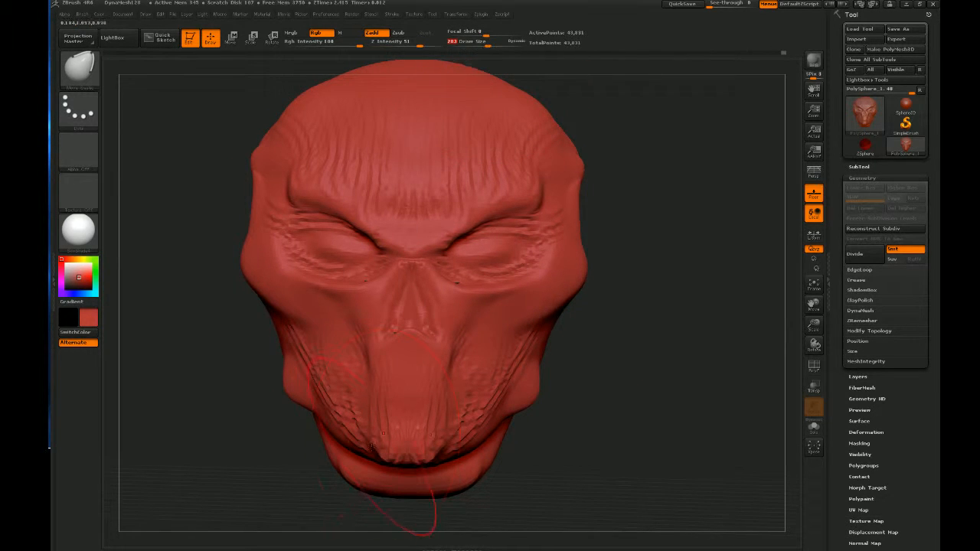
mouse_move(377, 437)
left_mouse_down()
mouse_move(385, 445)
mouse_move(386, 429)
left_mouse_up()
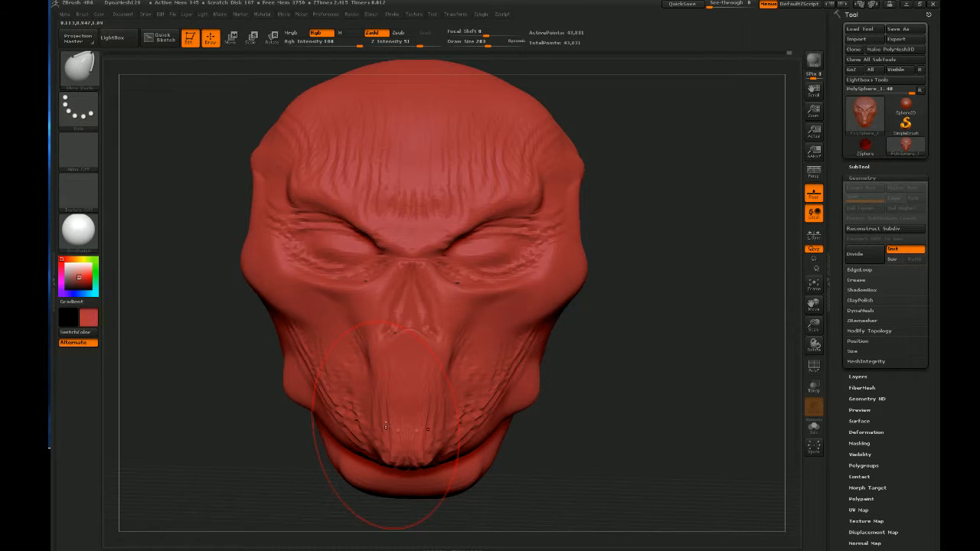
left_click_drag(605, 360, 657, 365)
mouse_move(360, 455)
left_mouse_down()
mouse_move(376, 469)
mouse_move(363, 458)
left_mouse_up()
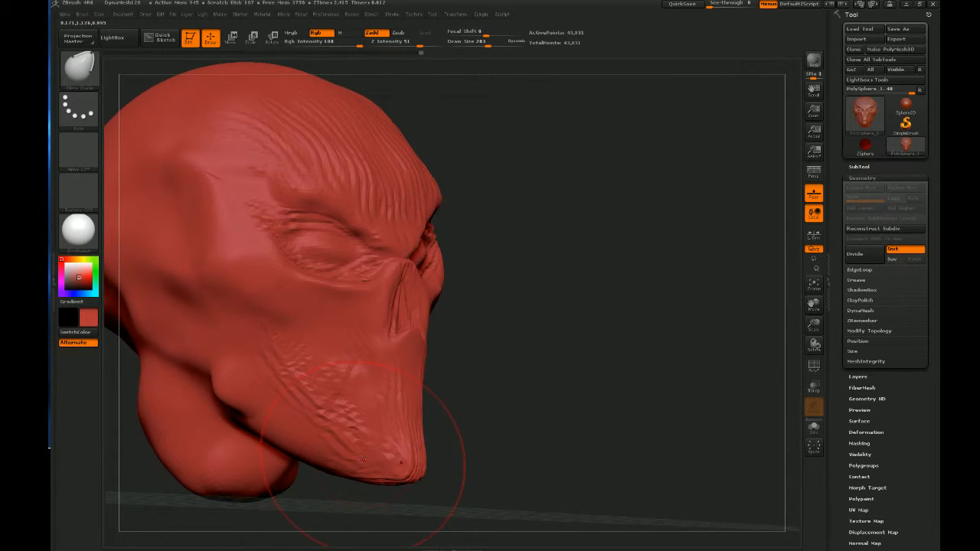
mouse_move(615, 319)
left_mouse_down()
mouse_move(587, 317)
mouse_move(615, 340)
left_mouse_up()
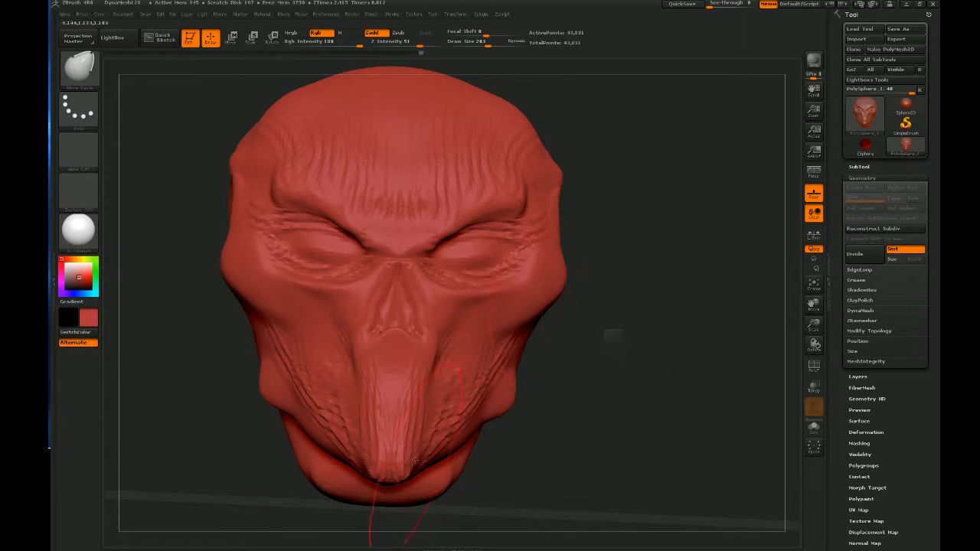
left_click_drag(418, 458, 425, 460)
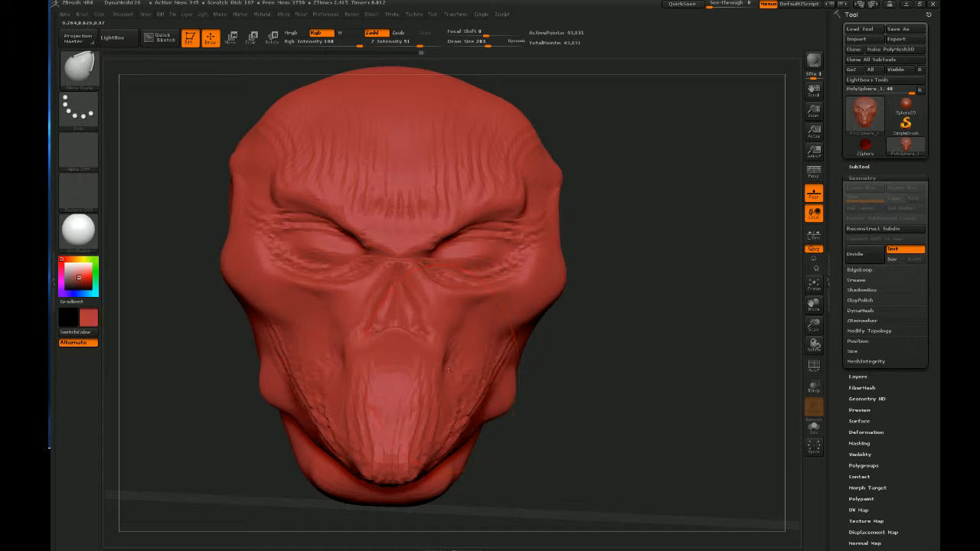
Reshape the side of the skull behind the jaw and push the temples inward with the Move brush
left_click_drag(588, 345, 644, 349)
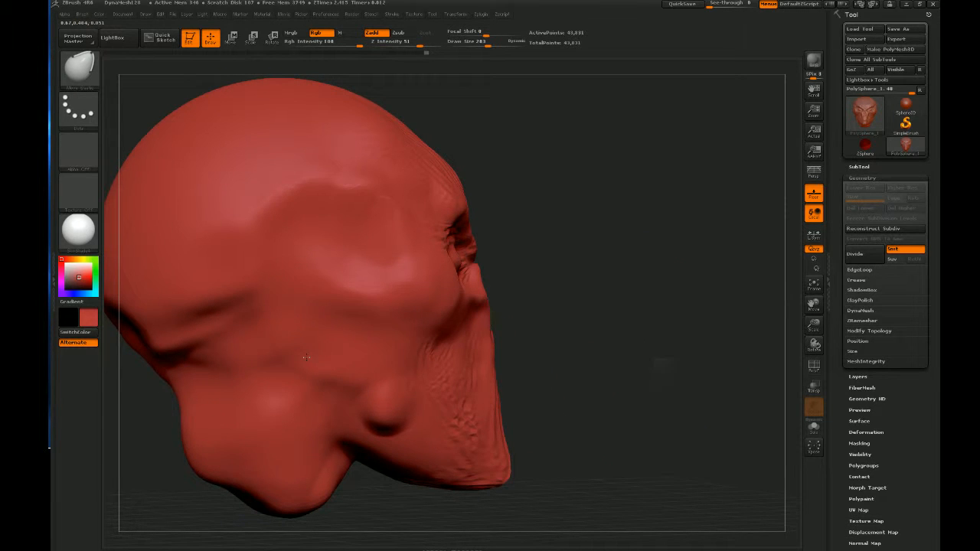
left_click_drag(307, 359, 305, 345)
left_click_drag(655, 329, 628, 311)
mouse_move(240, 302)
left_mouse_down()
mouse_move(234, 279)
mouse_move(207, 265)
left_mouse_up()
left_click_drag(665, 320, 646, 296)
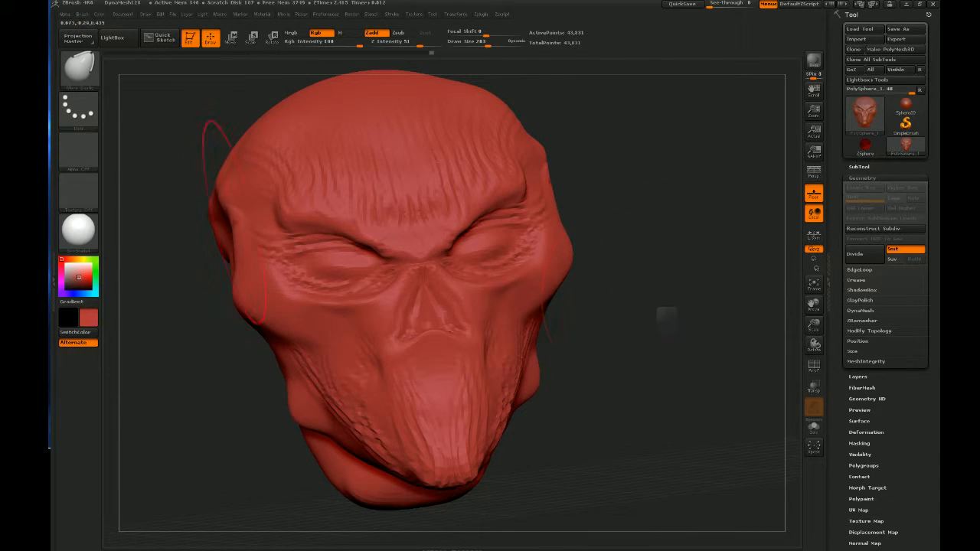
mouse_move(219, 197)
left_mouse_down()
mouse_move(245, 210)
mouse_move(242, 200)
left_mouse_up()
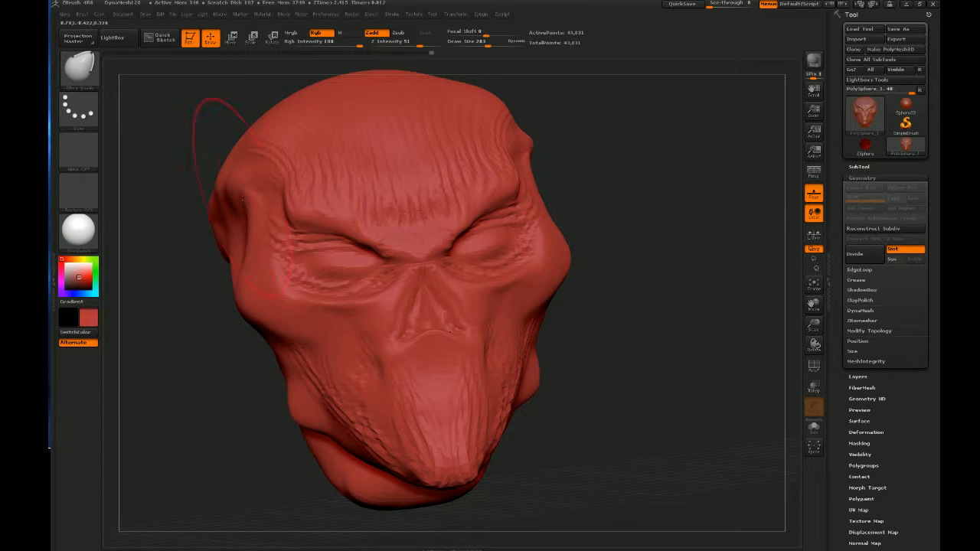
left_click_drag(659, 330, 643, 316)
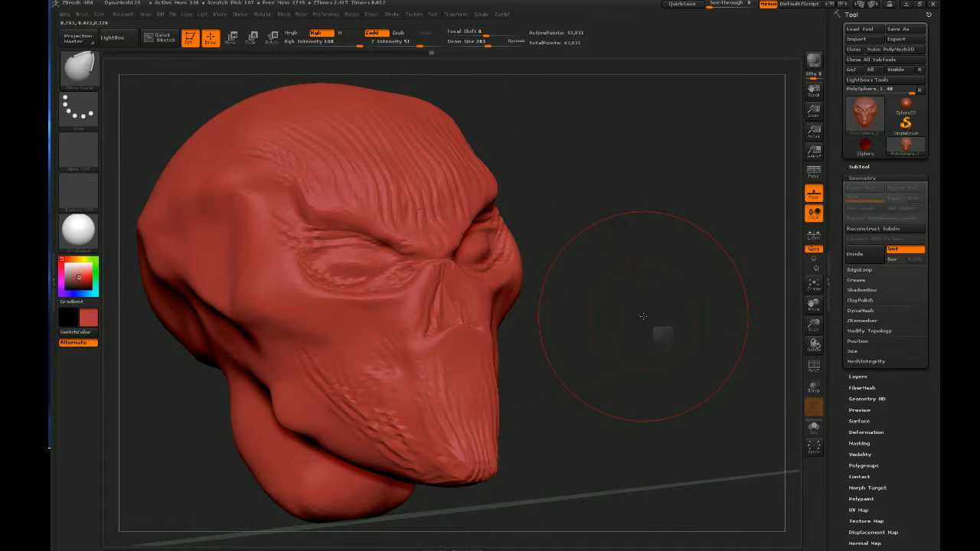
Adjust the temple and the outer edge of the eye socket into a more pronounced bony form
mouse_move(337, 230)
left_mouse_down()
mouse_move(364, 226)
mouse_move(387, 180)
mouse_move(386, 203)
left_mouse_up()
mouse_move(537, 322)
left_mouse_down()
mouse_move(595, 322)
mouse_move(567, 334)
left_mouse_up()
mouse_move(429, 229)
left_mouse_down()
mouse_move(418, 180)
mouse_move(414, 253)
left_mouse_up()
left_click_drag(414, 253, 408, 222)
Pull the stump beneath the head backward and down into a full neck
mouse_move(567, 330)
left_mouse_down()
mouse_move(605, 334)
mouse_move(596, 337)
mouse_move(639, 372)
left_mouse_up()
left_click_drag(262, 391, 252, 429)
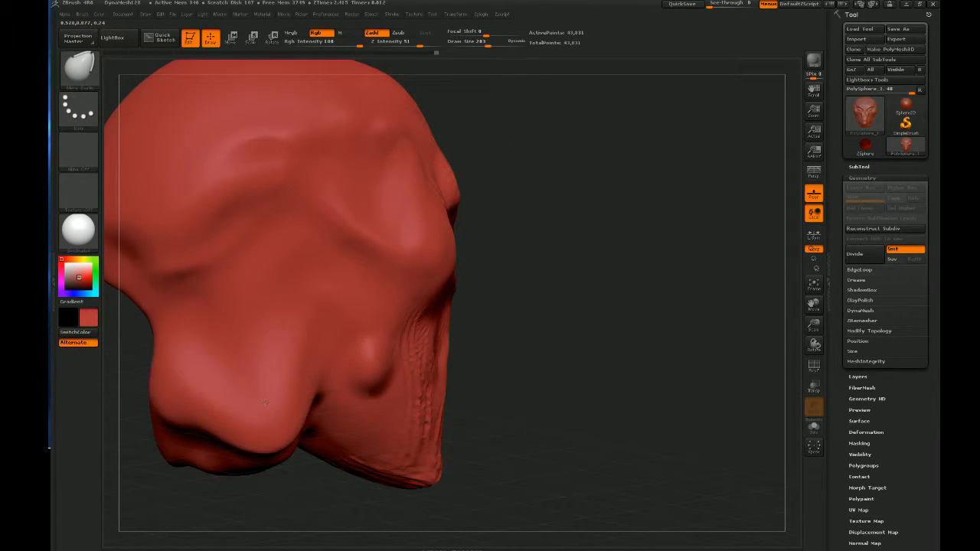
left_click_drag(187, 383, 169, 402)
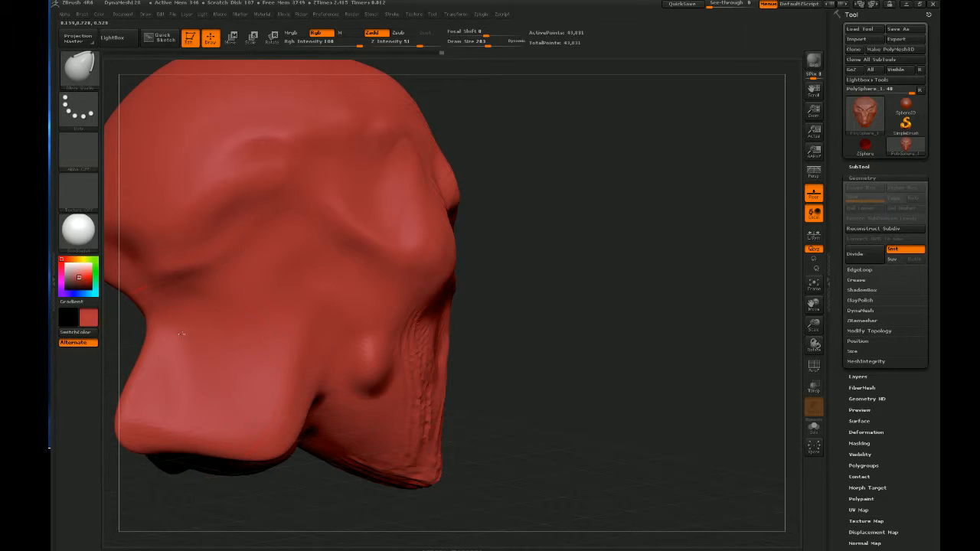
mouse_move(181, 332)
left_mouse_down()
mouse_move(173, 316)
mouse_move(141, 413)
left_mouse_up()
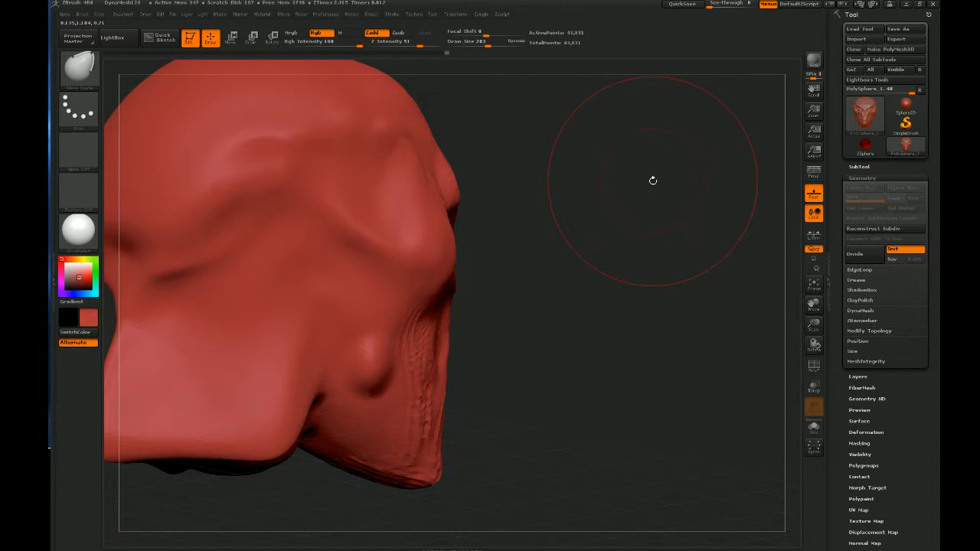
left_click_drag(653, 180, 519, 361)
left_click_drag(161, 418, 160, 434)
mouse_move(264, 458)
left_mouse_down()
mouse_move(266, 499)
mouse_move(255, 502)
left_mouse_up()
left_click_drag(180, 447, 163, 458)
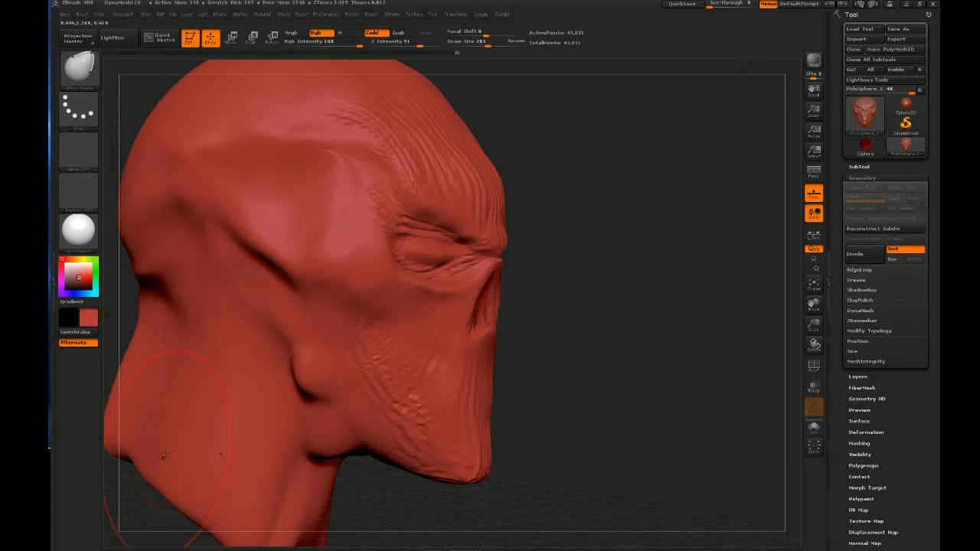
Refine the front and sides of the neck and where it meets the jaw, working from several angles
mouse_move(704, 344)
left_mouse_down()
mouse_move(606, 333)
mouse_move(618, 337)
mouse_move(533, 240)
mouse_move(519, 252)
mouse_move(536, 269)
left_mouse_up()
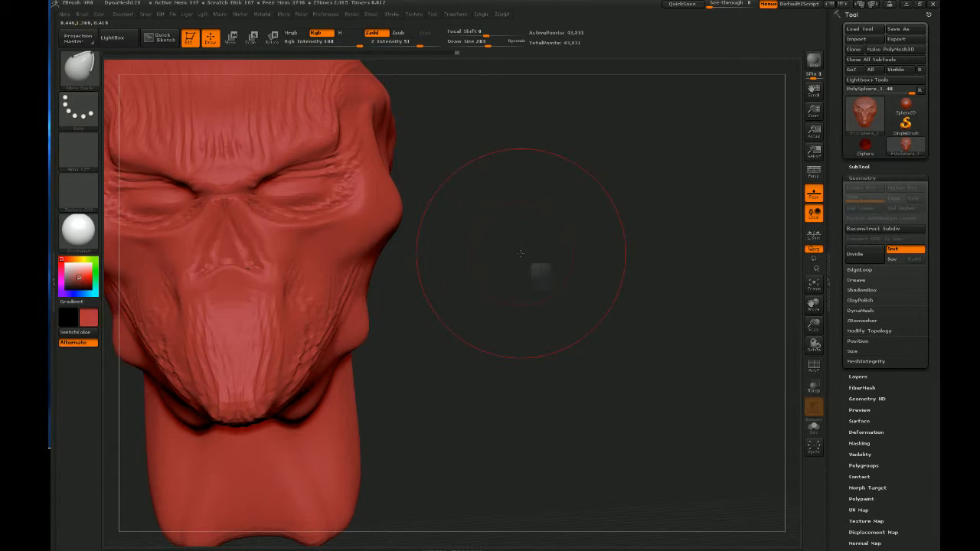
left_click_drag(246, 512, 249, 520)
mouse_move(357, 450)
left_mouse_down()
mouse_move(380, 463)
mouse_move(368, 460)
left_mouse_up()
left_click_drag(327, 427, 324, 391)
mouse_move(559, 311)
left_mouse_down()
mouse_move(602, 322)
mouse_move(648, 314)
mouse_move(539, 329)
left_mouse_up()
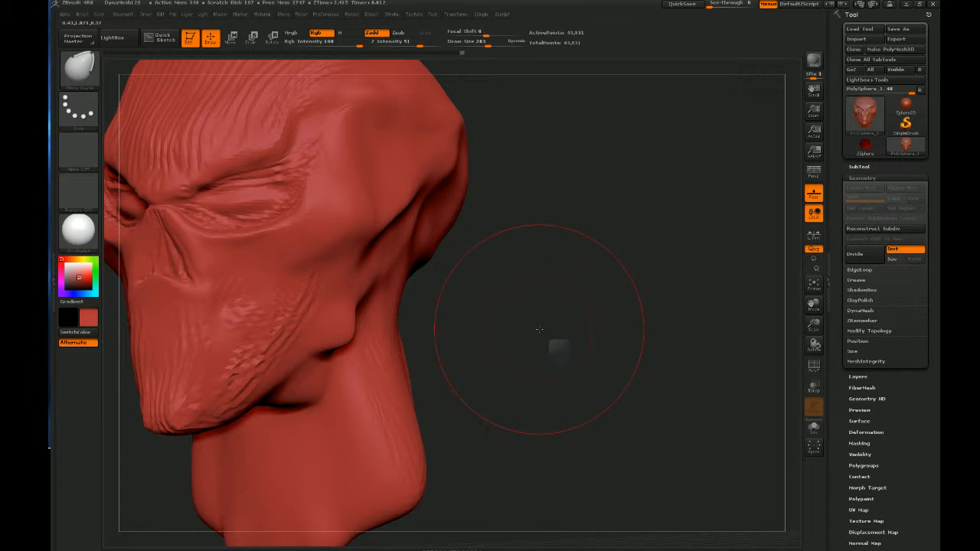
mouse_move(526, 328)
left_mouse_down()
mouse_move(600, 278)
mouse_move(565, 278)
left_mouse_up()
left_click_drag(305, 349, 316, 385)
left_click_drag(490, 329, 599, 337)
left_click_drag(512, 344, 523, 345)
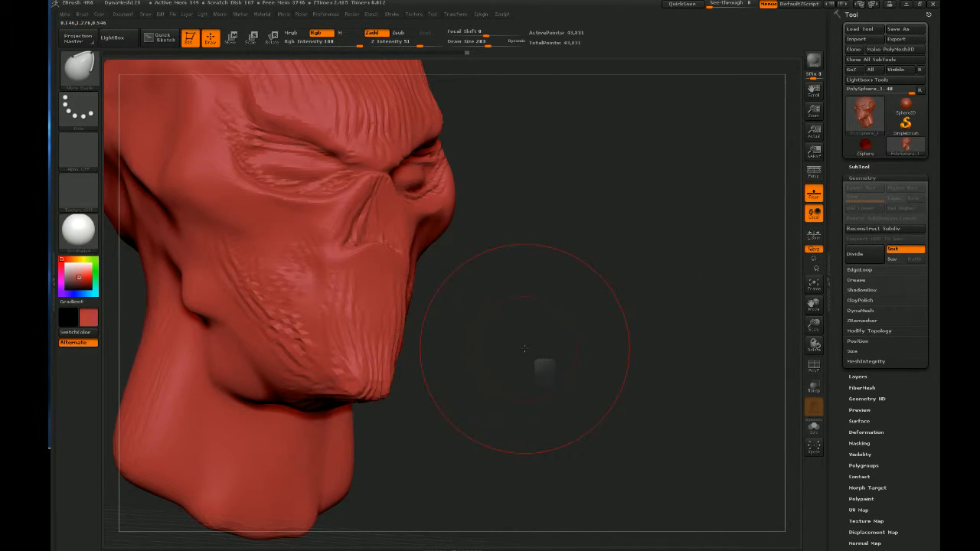
Assign Smooth as the smoothing brush, then switch to the Standard brush with a draw size of 122
left_click(86, 66)
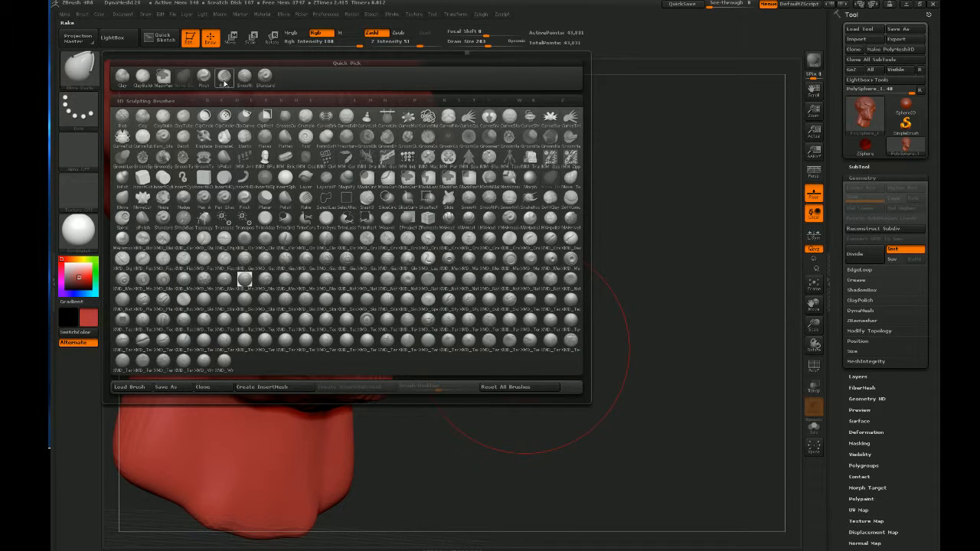
left_click(245, 76)
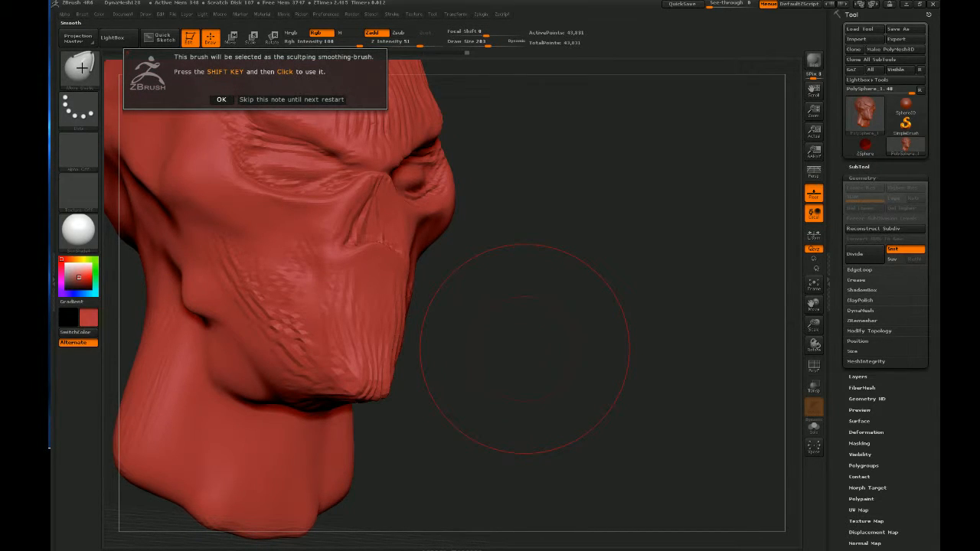
left_click(222, 98)
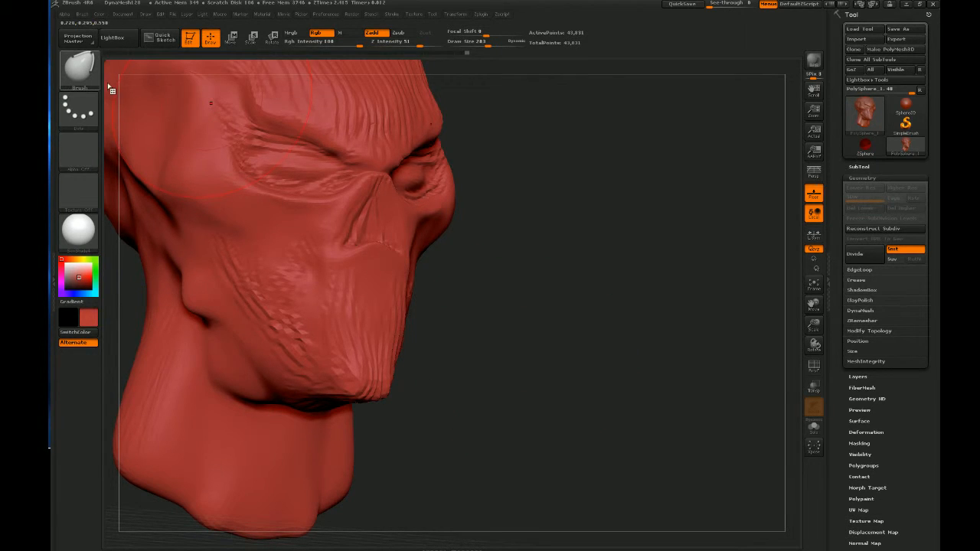
key("b")
left_click(265, 75)
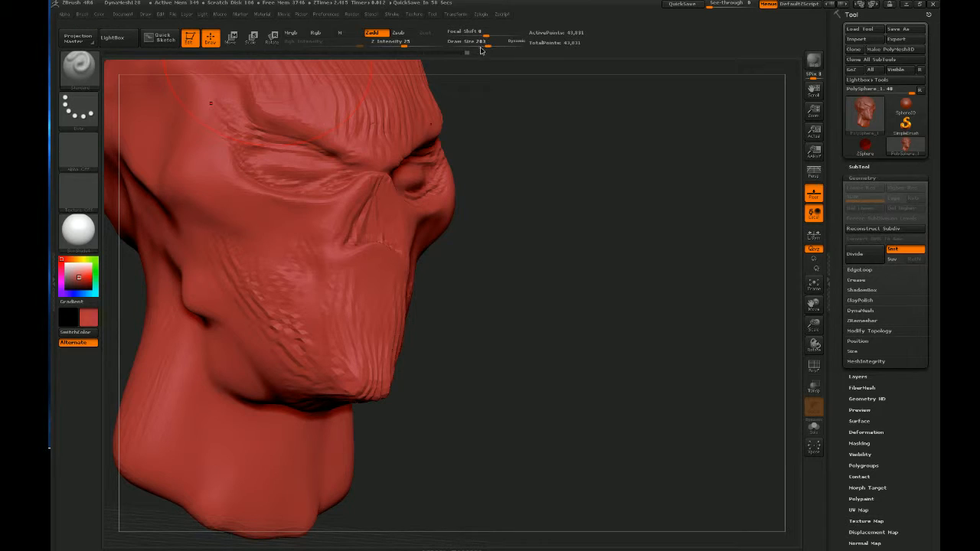
left_click_drag(487, 46, 475, 45)
Sculpt the recess under the jaw where it meets the neck with the Standard brush, working from both sides
left_click_drag(130, 349, 247, 360)
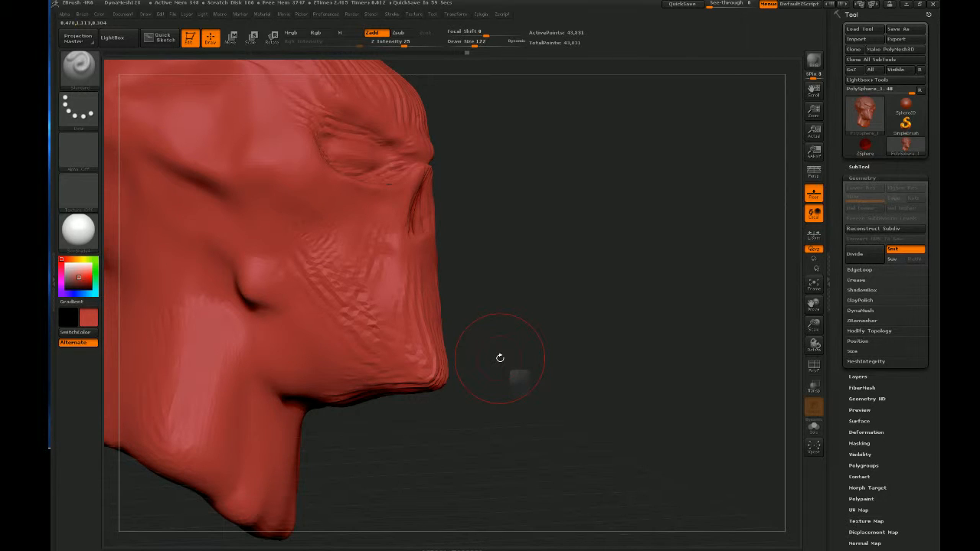
left_click_drag(500, 358, 576, 282)
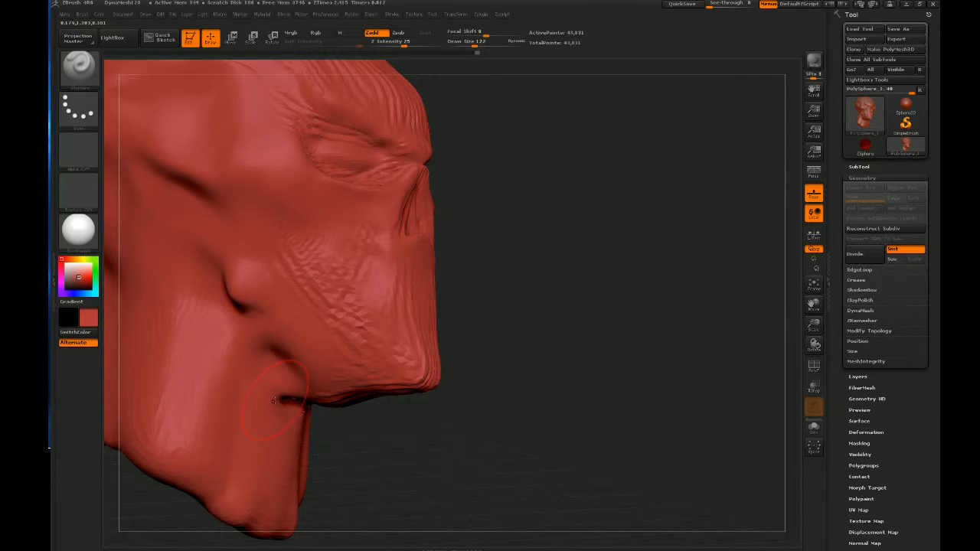
left_click_drag(568, 294, 552, 250)
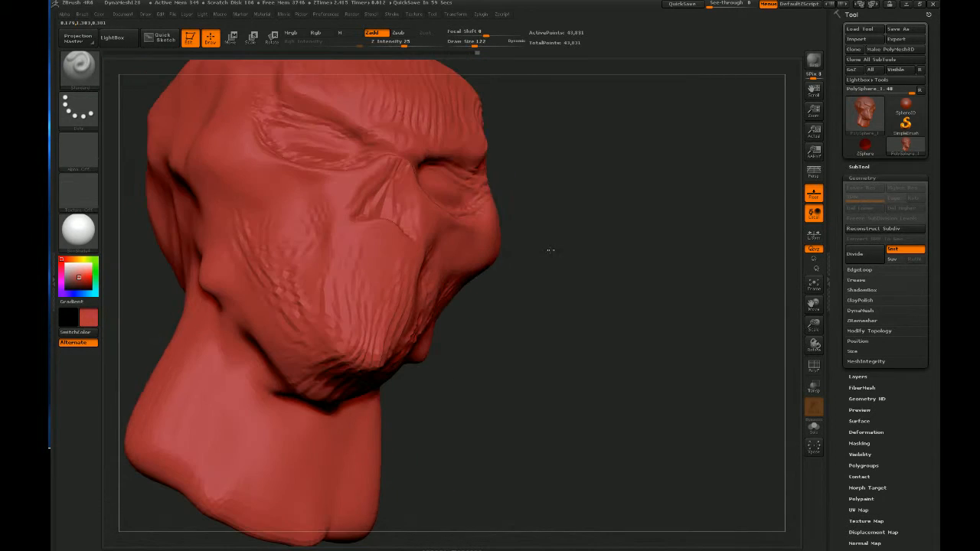
mouse_move(301, 388)
left_mouse_down()
mouse_move(320, 397)
mouse_move(298, 390)
left_mouse_up()
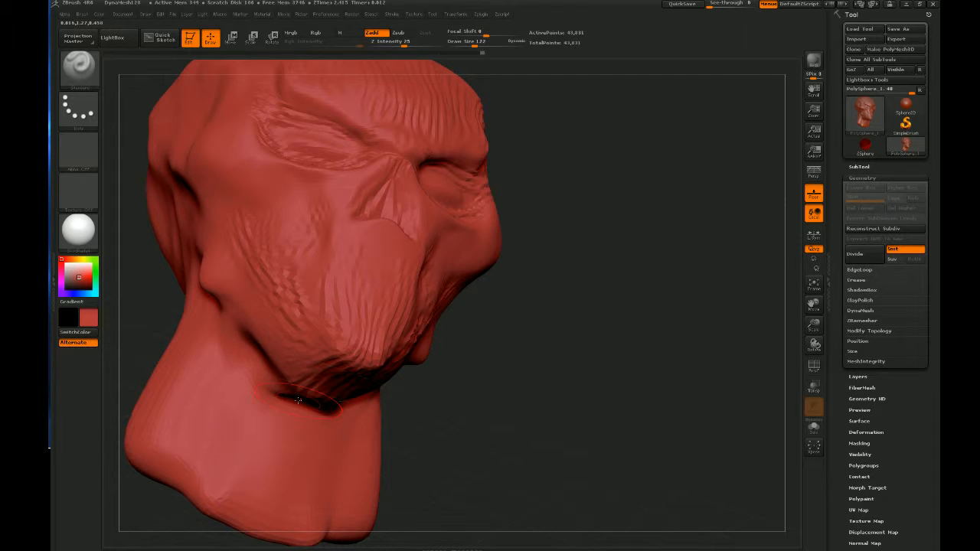
left_click_drag(294, 431, 306, 397)
left_click_drag(674, 331, 542, 296)
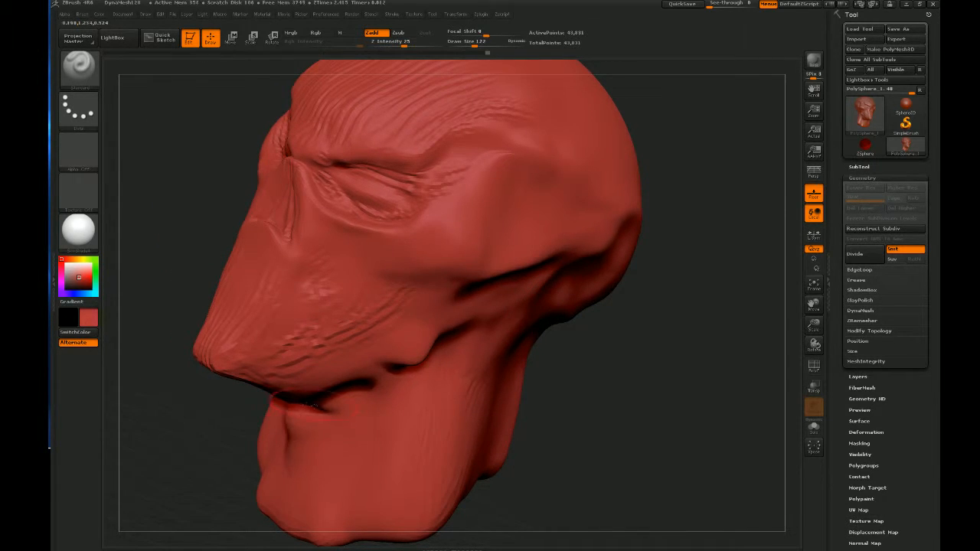
mouse_move(310, 407)
left_mouse_down()
mouse_move(285, 468)
mouse_move(651, 284)
mouse_move(688, 286)
left_mouse_up()
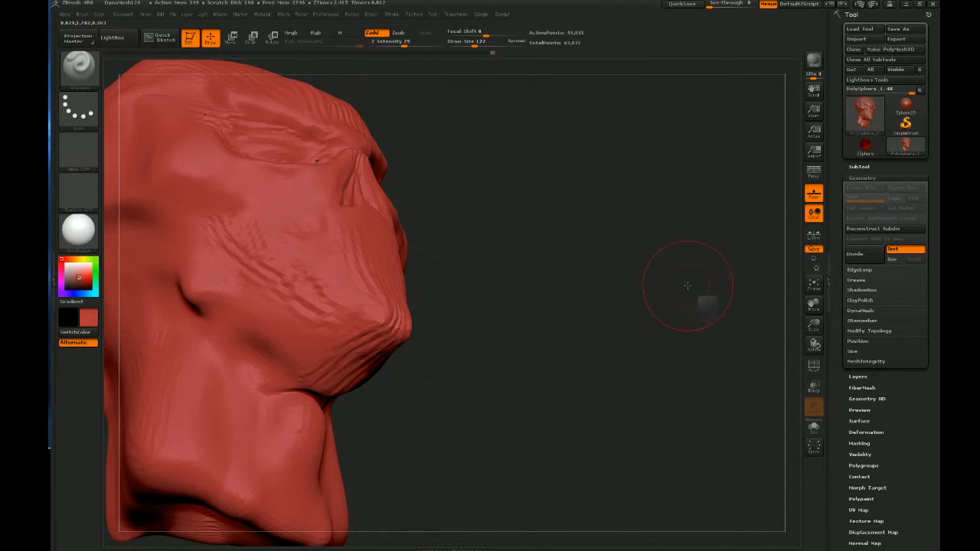
Build up and smooth a central throat form running from beneath the chin down the front of the neck
left_click_drag(308, 393, 321, 417)
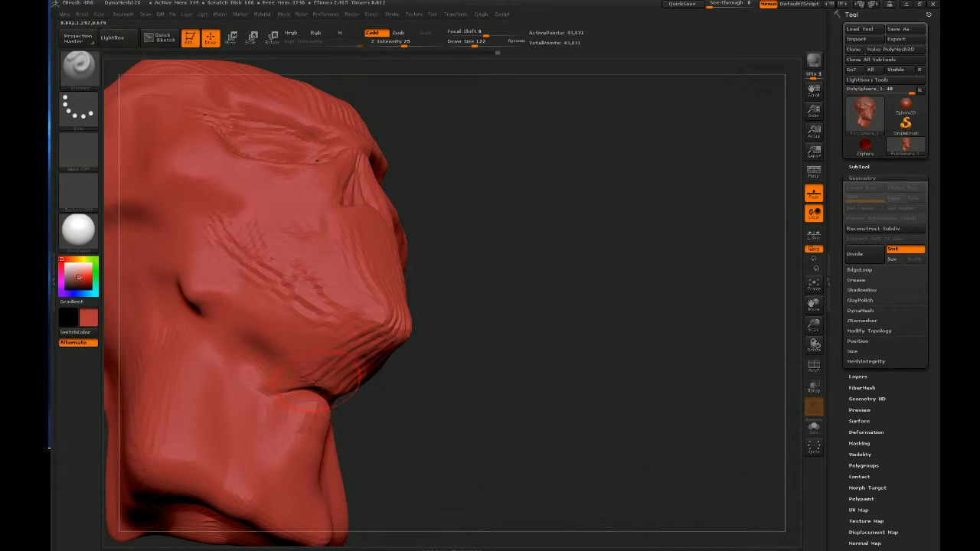
left_click_drag(322, 383, 321, 394, "shift")
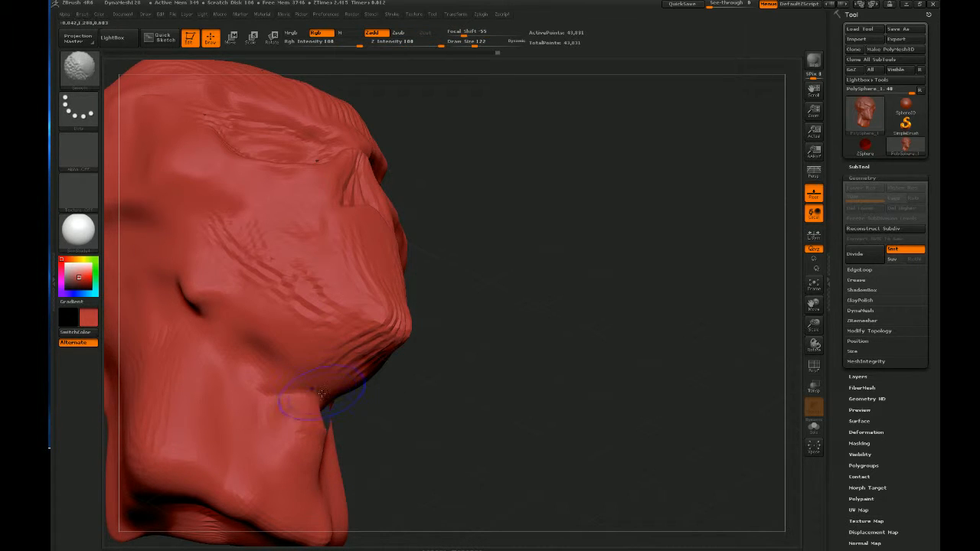
left_click_drag(490, 387, 516, 312)
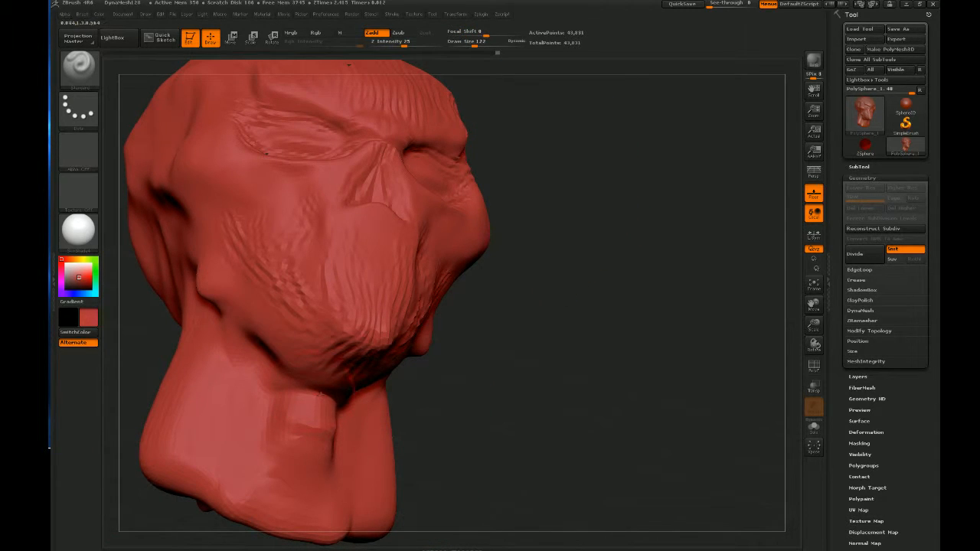
left_click_drag(308, 391, 332, 401)
left_click_drag(585, 291, 583, 312)
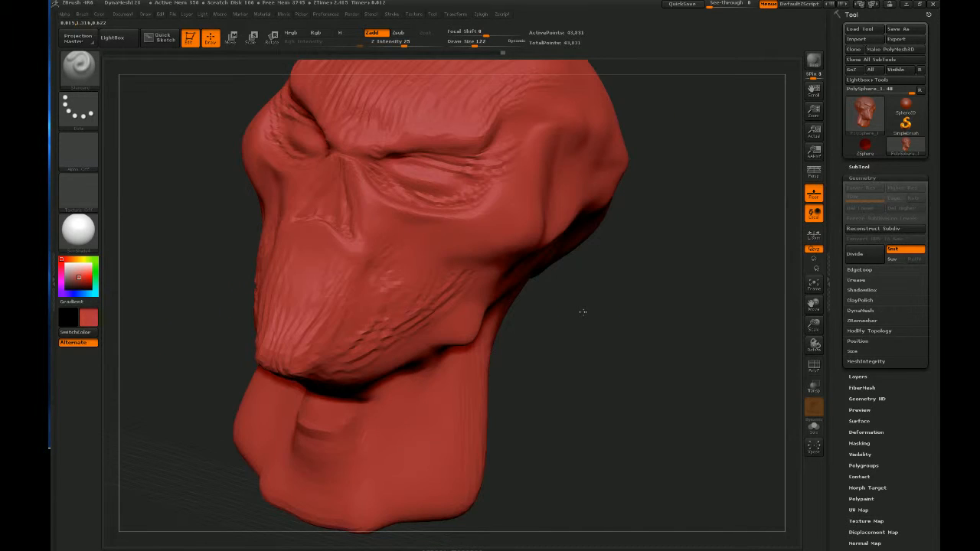
mouse_move(317, 484)
left_mouse_down()
mouse_move(304, 495)
mouse_move(323, 515)
left_mouse_up()
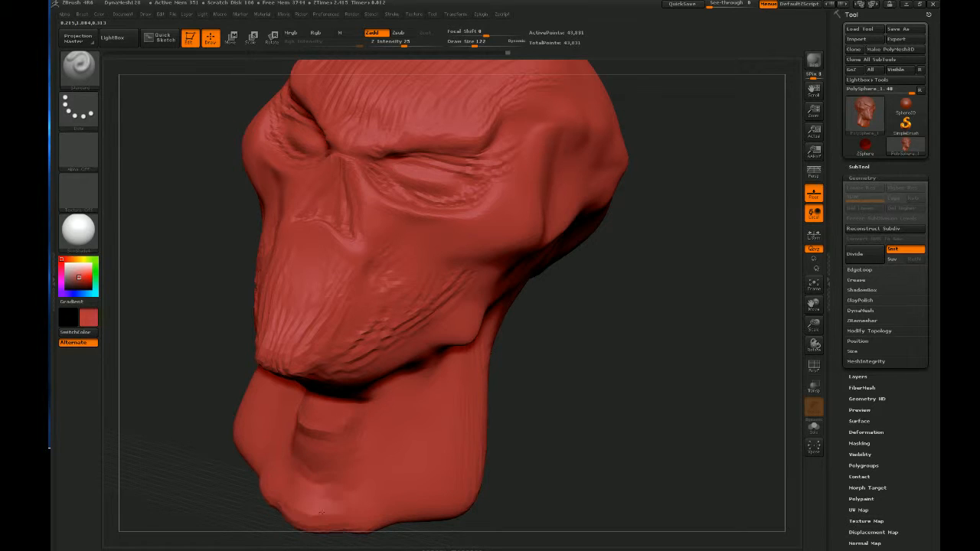
Sculpt a long muscle down the side of the neck from behind the jaw to the base and smooth its surface
mouse_move(536, 363)
left_mouse_down()
mouse_move(615, 371)
mouse_move(602, 384)
mouse_move(591, 311)
mouse_move(563, 312)
mouse_move(559, 300)
left_mouse_up()
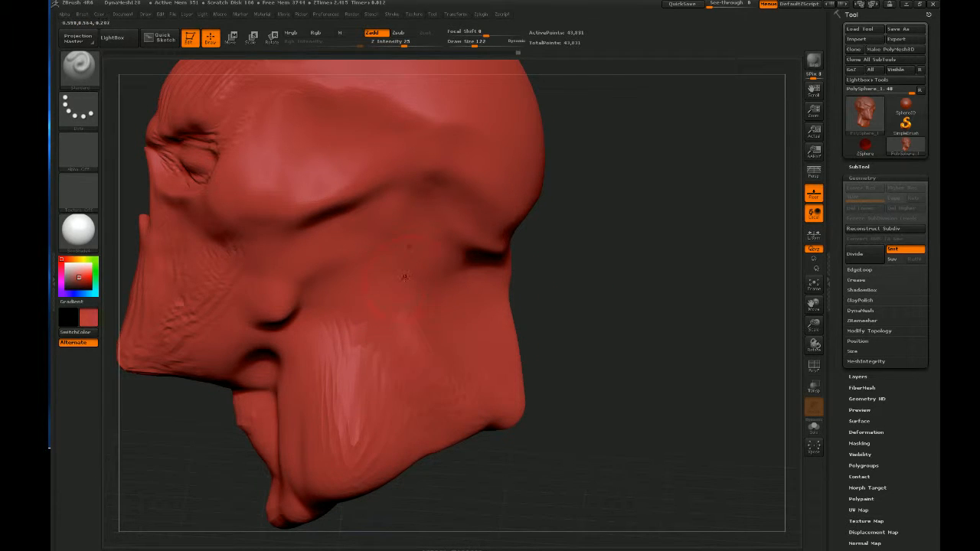
mouse_move(571, 310)
left_mouse_down()
mouse_move(605, 307)
mouse_move(565, 284)
mouse_move(638, 321)
mouse_move(580, 304)
mouse_move(574, 287)
mouse_move(579, 298)
left_mouse_up()
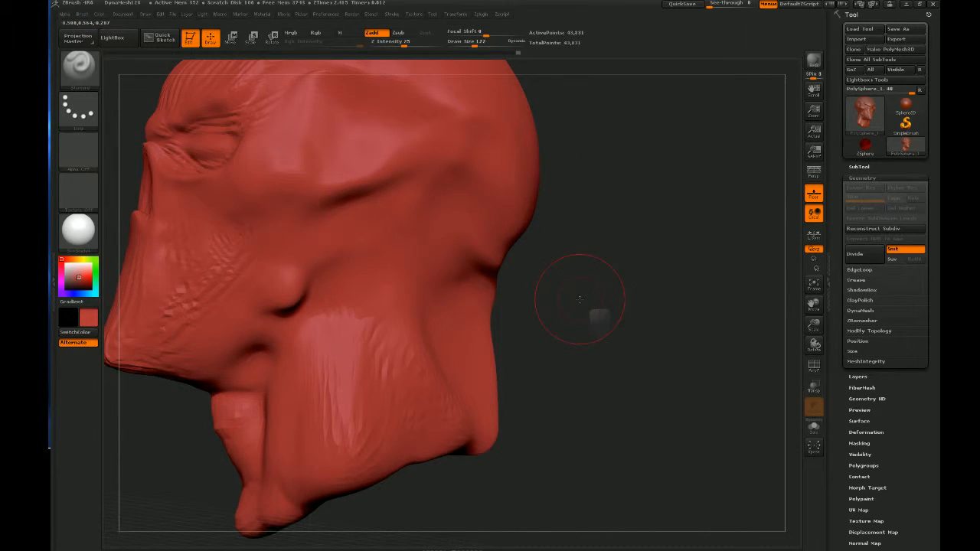
left_click_drag(264, 339, 227, 385, "shift")
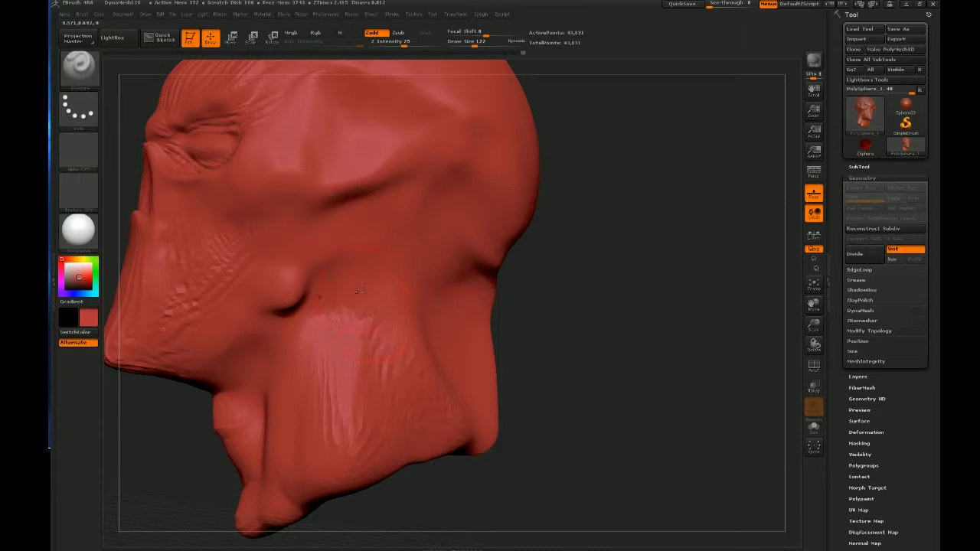
mouse_move(360, 289)
left_mouse_down()
mouse_move(343, 375)
mouse_move(358, 236)
mouse_move(339, 443)
left_mouse_up()
left_click_drag(331, 525, 563, 510)
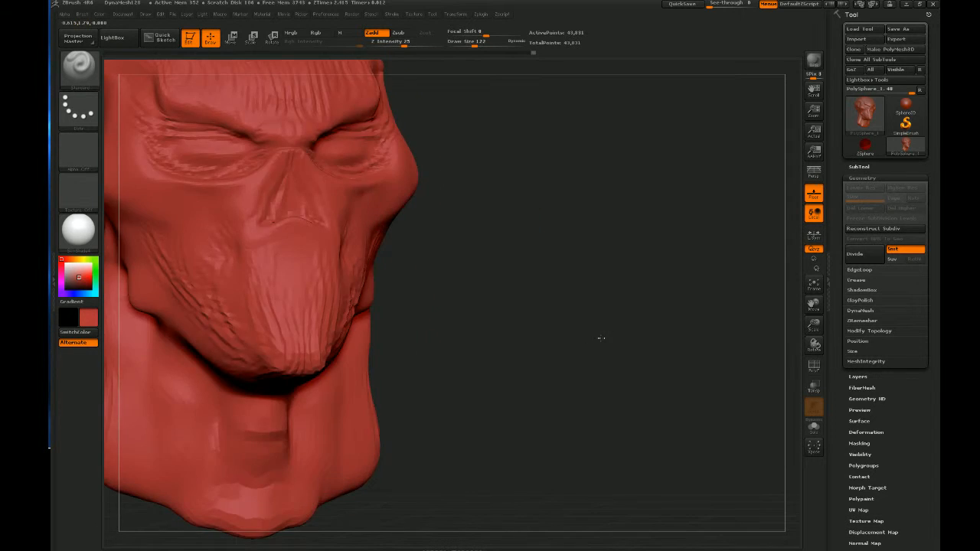
left_click_drag(601, 338, 536, 352)
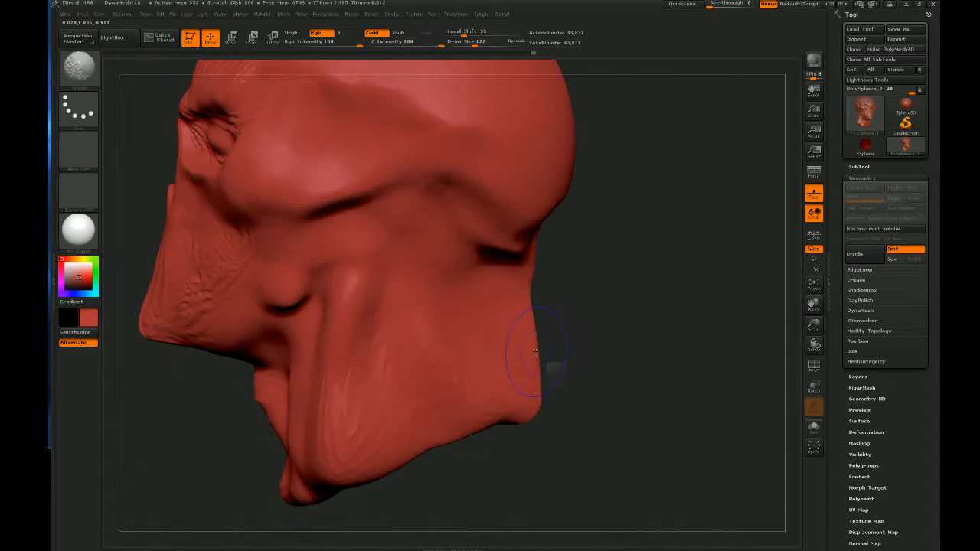
left_click_drag(334, 281, 351, 472, "shift")
left_click_drag(425, 309, 476, 350, "shift")
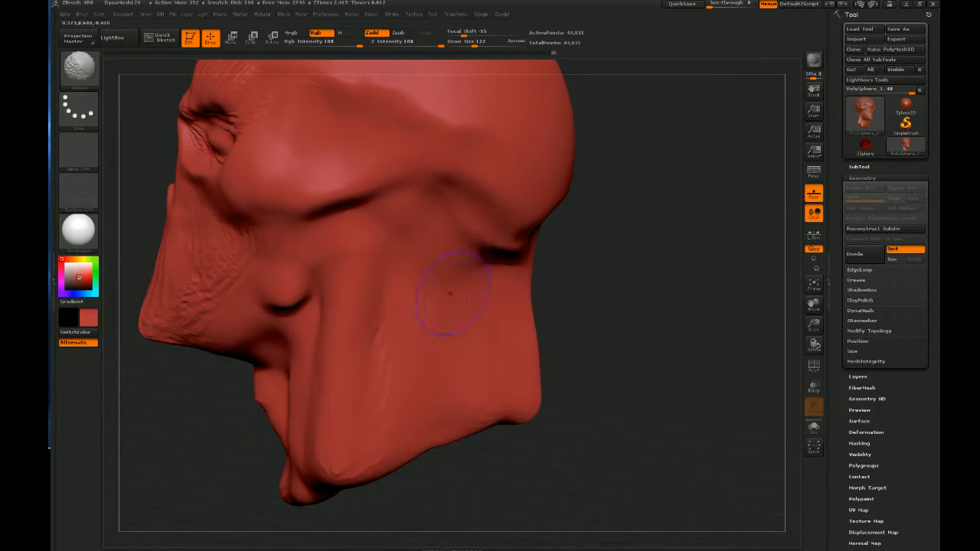
Shape the back of the neck and smooth its lower part toward the bottom edge
mouse_move(602, 324)
left_mouse_down()
mouse_move(551, 329)
mouse_move(589, 325)
left_mouse_up()
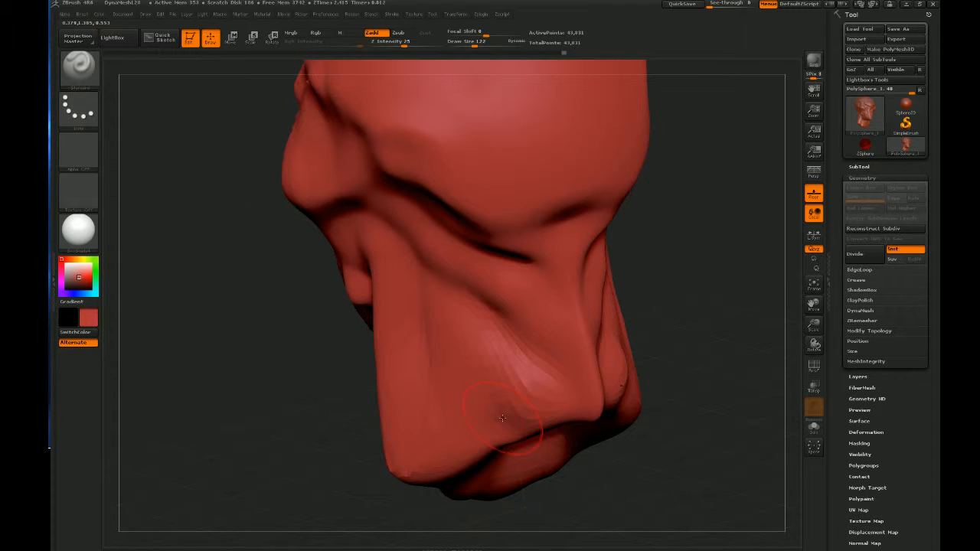
mouse_move(595, 360)
left_mouse_down("shift")
mouse_move(595, 390)
mouse_move(500, 340)
mouse_move(527, 297)
mouse_move(450, 326)
mouse_move(429, 371)
left_mouse_up("shift")
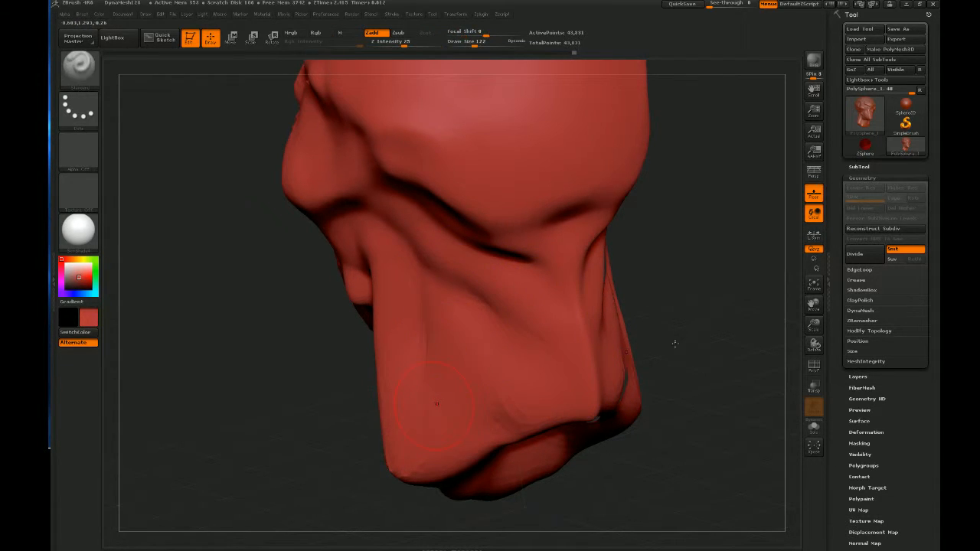
mouse_move(675, 344)
left_mouse_down()
mouse_move(593, 341)
mouse_move(688, 334)
left_mouse_up()
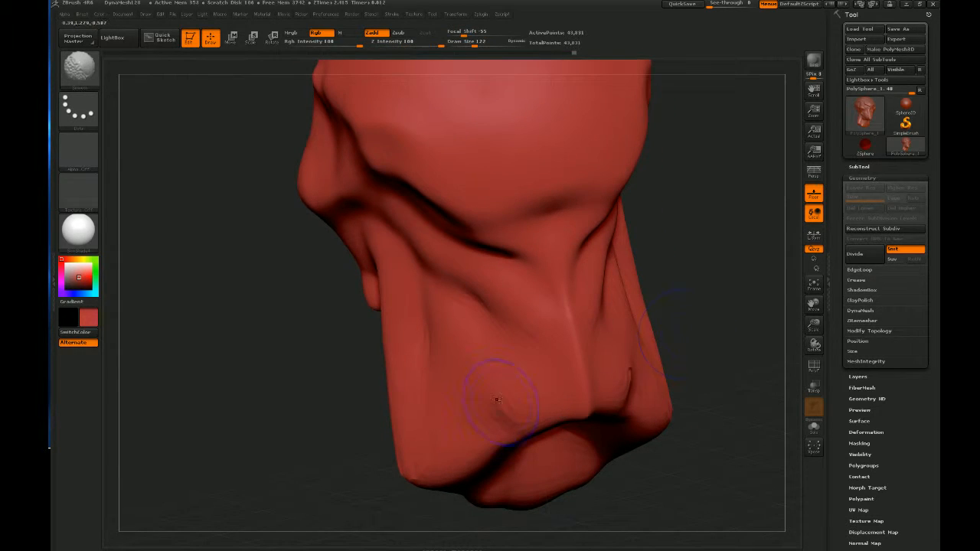
left_click_drag(498, 400, 514, 405, "shift")
mouse_move(633, 399)
left_mouse_down("shift")
mouse_move(593, 426)
mouse_move(648, 423)
left_mouse_up("shift")
Soften the muscle forms on the side of the neck and refine the area below the jaw corner
mouse_move(300, 420)
left_mouse_down()
mouse_move(334, 406)
mouse_move(346, 389)
mouse_move(327, 381)
mouse_move(335, 385)
left_mouse_up()
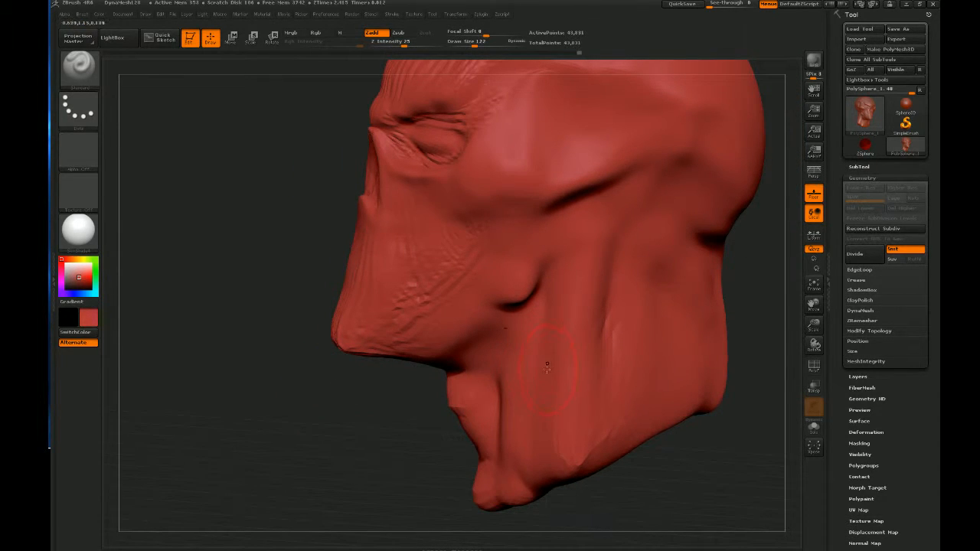
left_click_drag(544, 379, 584, 453, "shift")
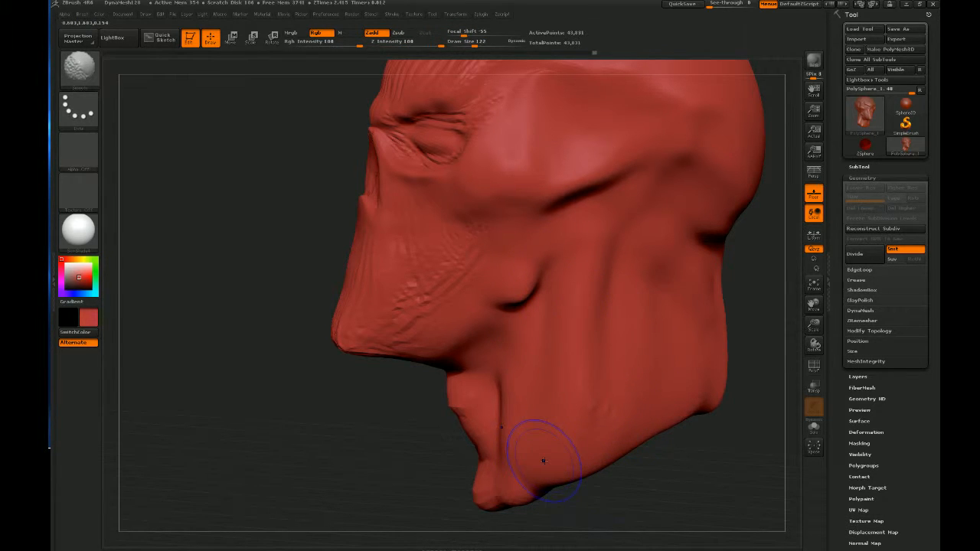
key("shift")
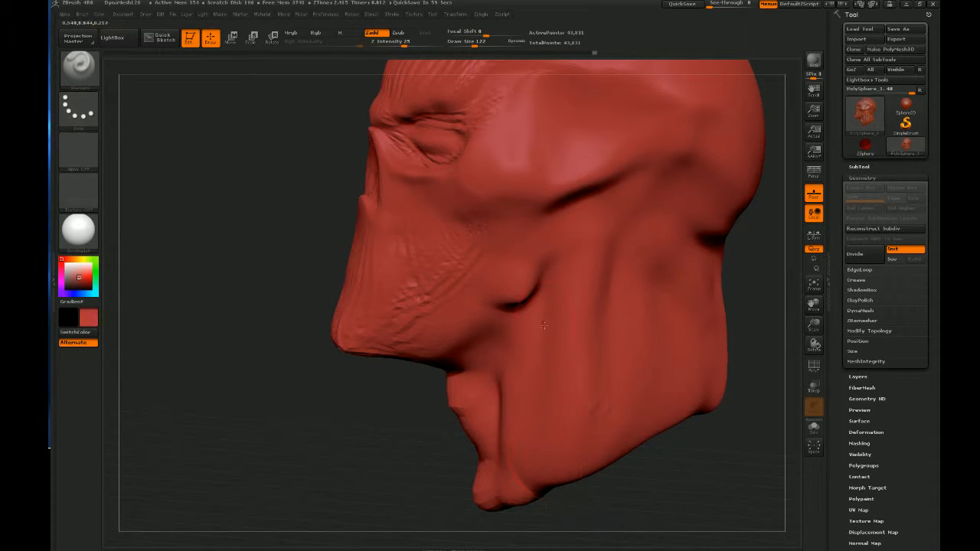
mouse_move(544, 326)
left_mouse_down()
mouse_move(580, 433)
mouse_move(570, 437)
mouse_move(558, 506)
mouse_move(712, 473)
mouse_move(711, 460)
mouse_move(651, 468)
mouse_move(716, 471)
left_mouse_up()
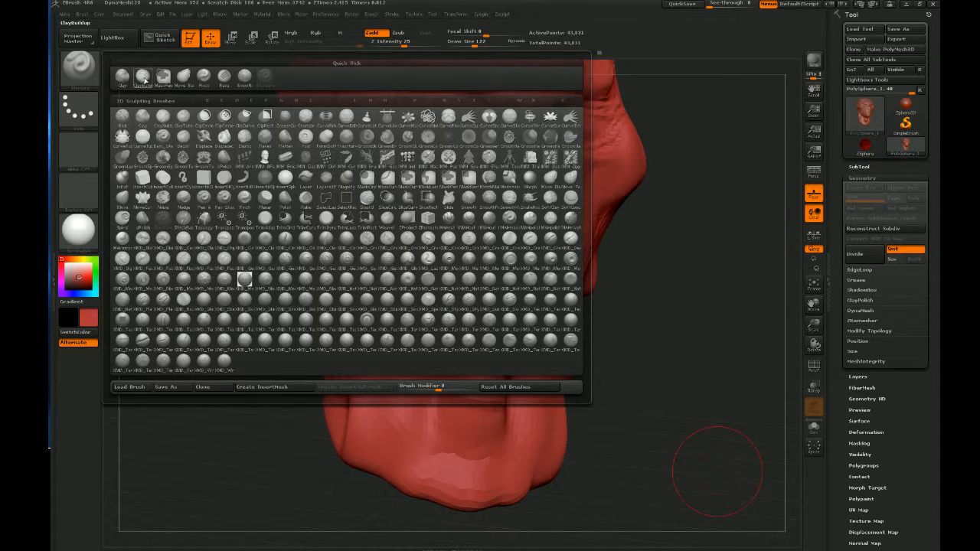
Switch to the ClayBuildup brush and add a thick flared band of clay around the base of the neck
left_click(143, 77)
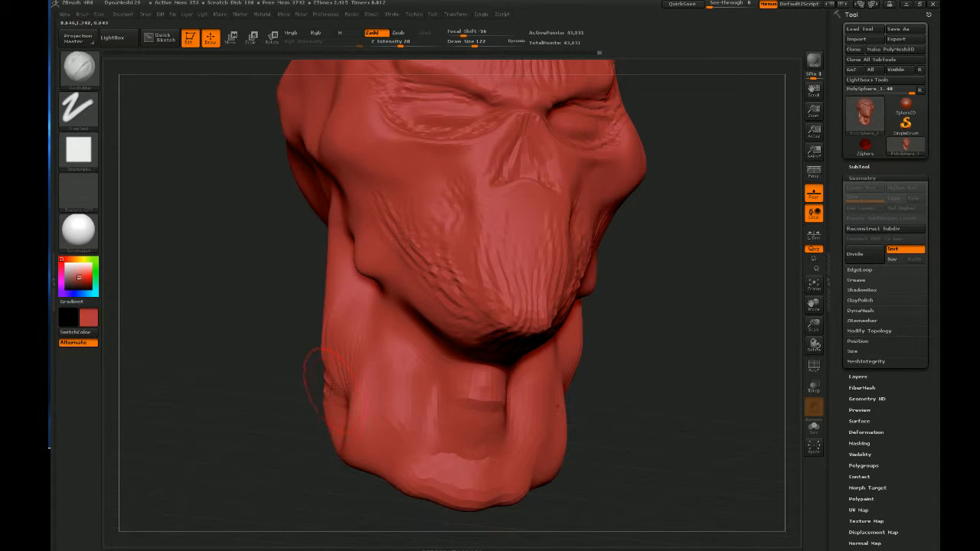
mouse_move(330, 383)
left_mouse_down()
mouse_move(341, 410)
mouse_move(330, 360)
mouse_move(344, 429)
mouse_move(324, 407)
mouse_move(343, 443)
mouse_move(360, 425)
mouse_move(500, 491)
mouse_move(293, 423)
mouse_move(192, 372)
mouse_move(253, 391)
mouse_move(368, 459)
mouse_move(620, 449)
left_mouse_up()
mouse_move(193, 366)
left_mouse_down()
mouse_move(233, 423)
mouse_move(262, 441)
mouse_move(488, 358)
mouse_move(230, 439)
mouse_move(229, 413)
mouse_move(283, 414)
mouse_move(331, 438)
mouse_move(372, 442)
left_mouse_up()
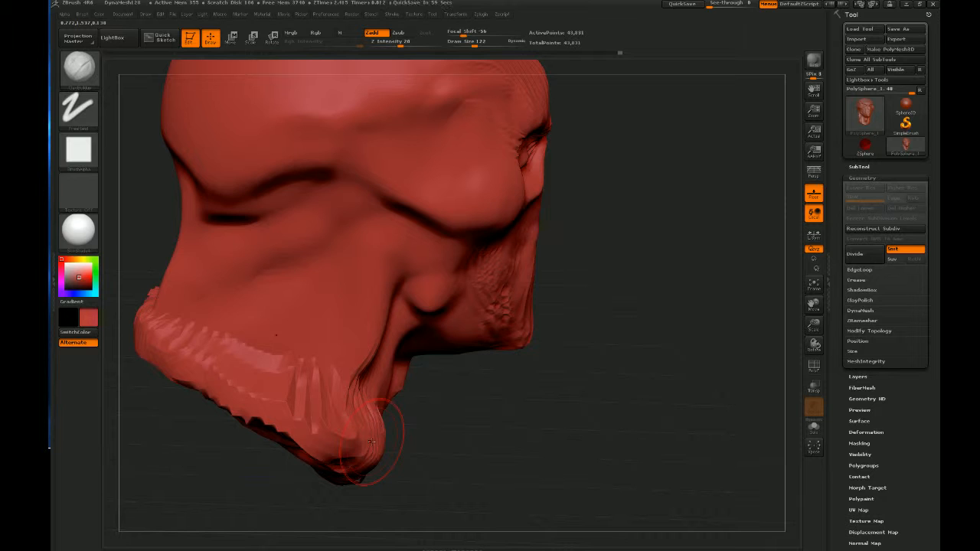
Smooth the clay added around the neck's base so it blends into the neck and throat
key("shift")
mouse_move(370, 442)
left_mouse_down("shift")
mouse_move(230, 345)
mouse_move(322, 422)
mouse_move(337, 383)
mouse_move(148, 325)
mouse_move(123, 302)
mouse_move(60, 310)
left_mouse_up("shift")
mouse_move(353, 410)
left_mouse_down("shift")
mouse_move(431, 416)
mouse_move(466, 464)
mouse_move(460, 470)
left_mouse_up("shift")
mouse_move(328, 436)
left_mouse_down()
mouse_move(319, 446)
mouse_move(336, 417)
mouse_move(329, 453)
left_mouse_up()
left_click_drag(307, 399, 372, 431, "shift")
key("shift")
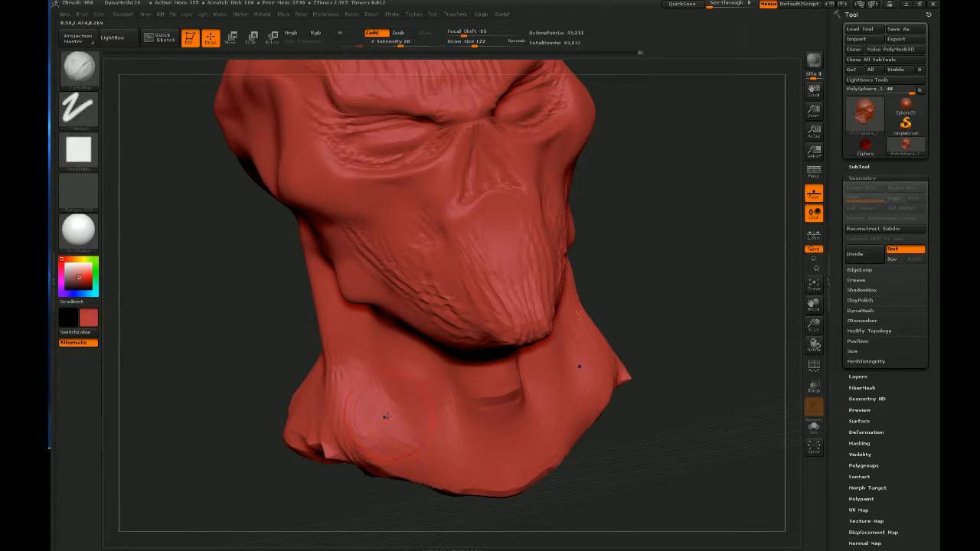
Smooth the side of the neck and add clay strokes running down the muscles into the flared base
left_click_drag(583, 459, 683, 317)
left_click_drag(327, 354, 318, 330, "shift")
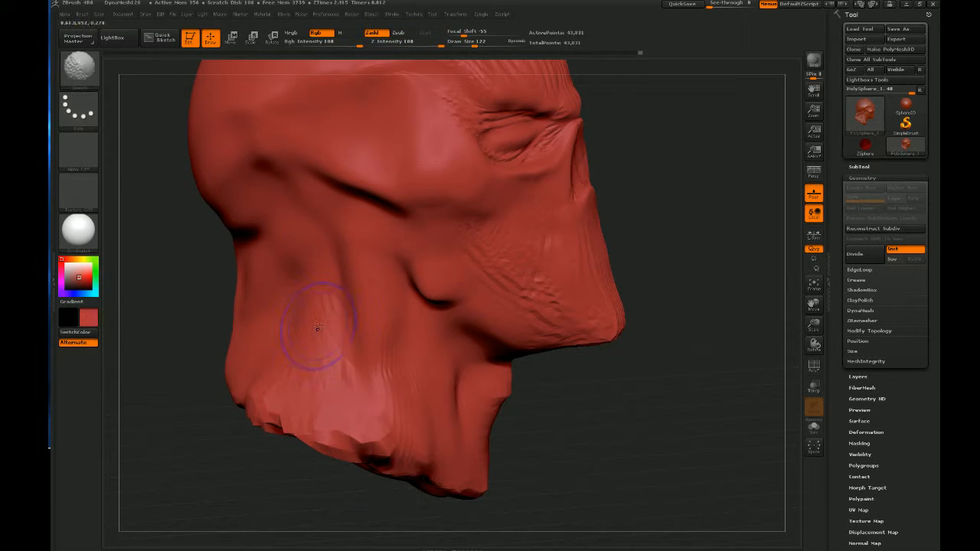
left_click_drag(335, 288, 337, 395)
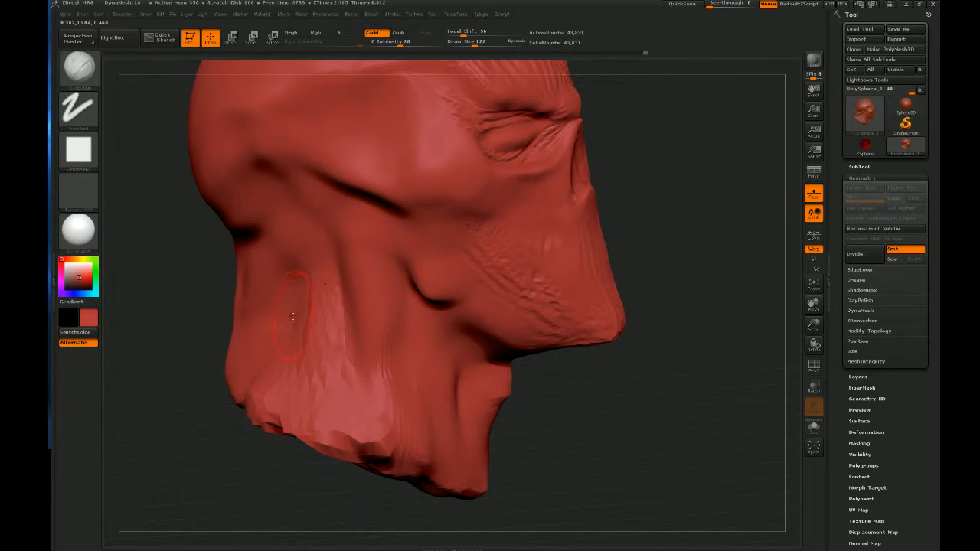
left_click_drag(294, 316, 270, 389)
Build up the flared base at the back of the neck and smooth it into the surface above
left_click_drag(618, 398, 661, 399)
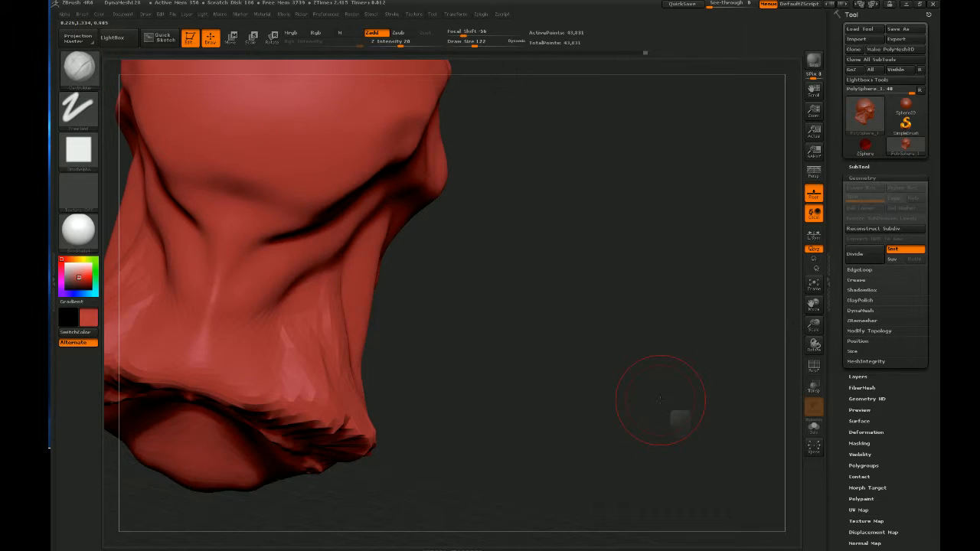
mouse_move(295, 368)
left_mouse_down()
mouse_move(189, 388)
mouse_move(306, 410)
mouse_move(182, 395)
mouse_move(226, 412)
mouse_move(334, 424)
left_mouse_up()
mouse_move(273, 368)
left_mouse_down("shift")
mouse_move(144, 360)
mouse_move(259, 326)
left_mouse_up("shift")
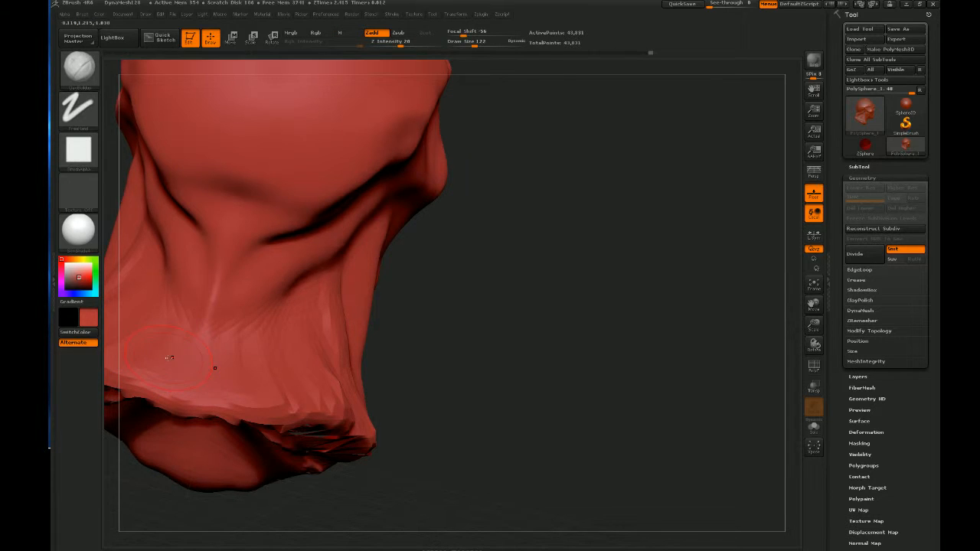
Pull clay outward from both sides of the neck base and smooth it into rounded shoulder stubs
left_click_drag(682, 329, 527, 303)
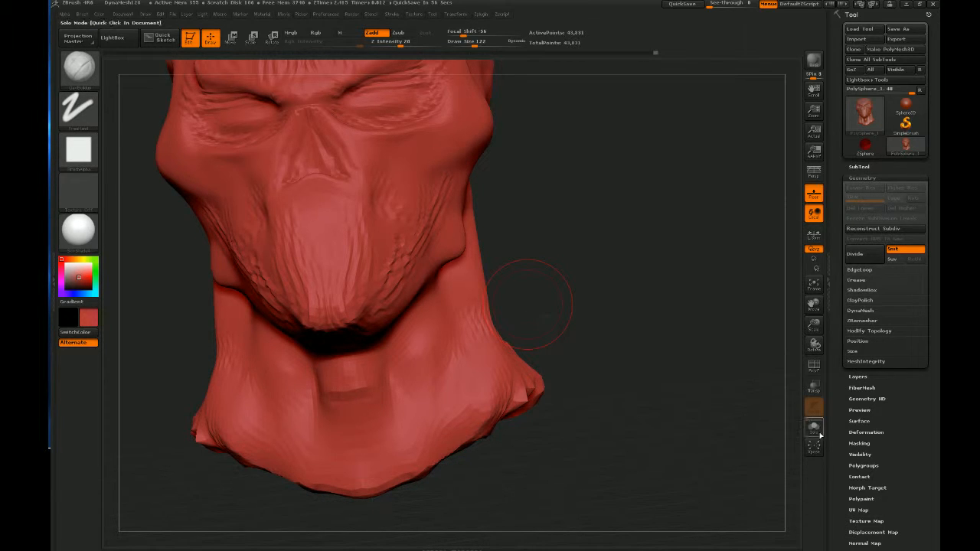
left_click_drag(814, 304, 718, 381)
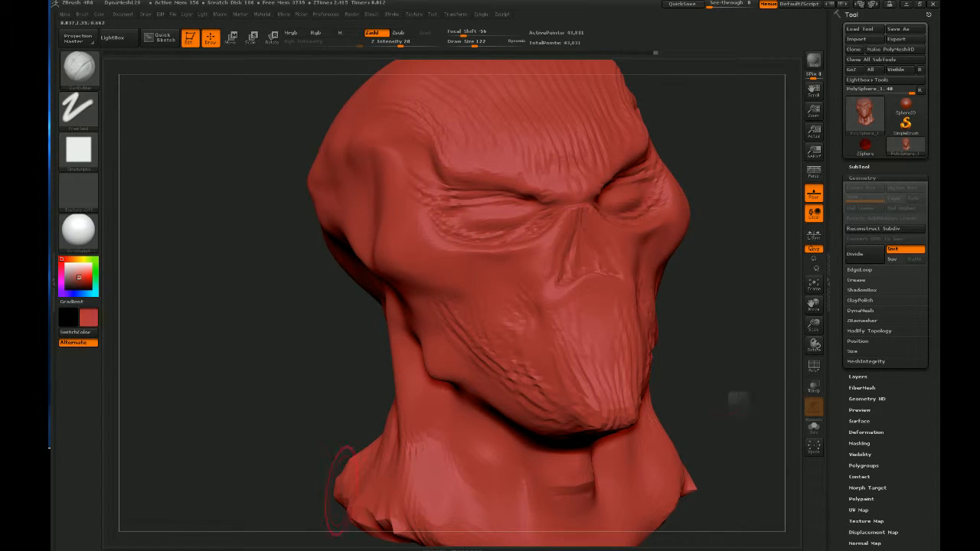
mouse_move(338, 490)
left_mouse_down()
mouse_move(329, 480)
mouse_move(370, 516)
mouse_move(408, 513)
mouse_move(342, 490)
mouse_move(383, 508)
mouse_move(312, 504)
left_mouse_up()
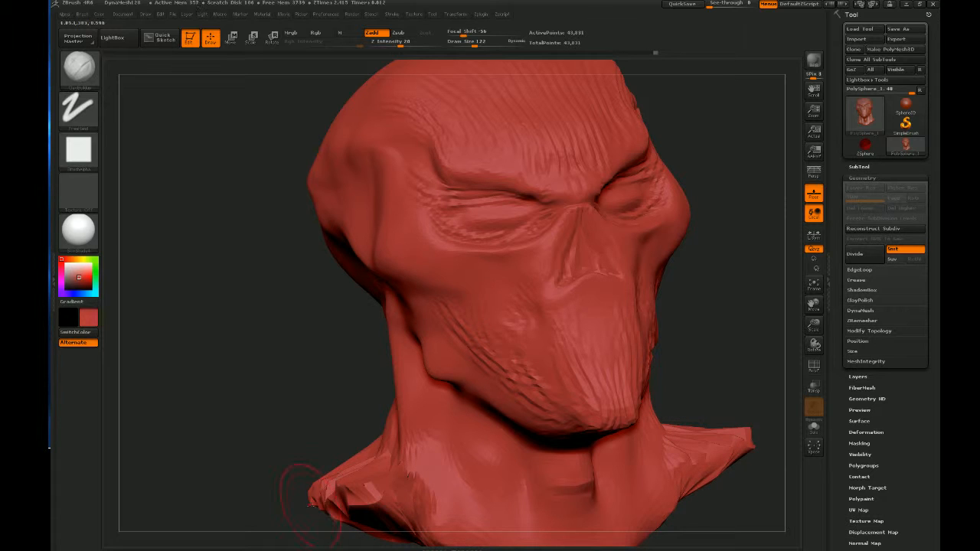
mouse_move(339, 466)
left_mouse_down()
mouse_move(388, 492)
mouse_move(377, 459)
mouse_move(399, 468)
mouse_move(416, 459)
mouse_move(392, 451)
mouse_move(411, 477)
mouse_move(305, 490)
left_mouse_up()
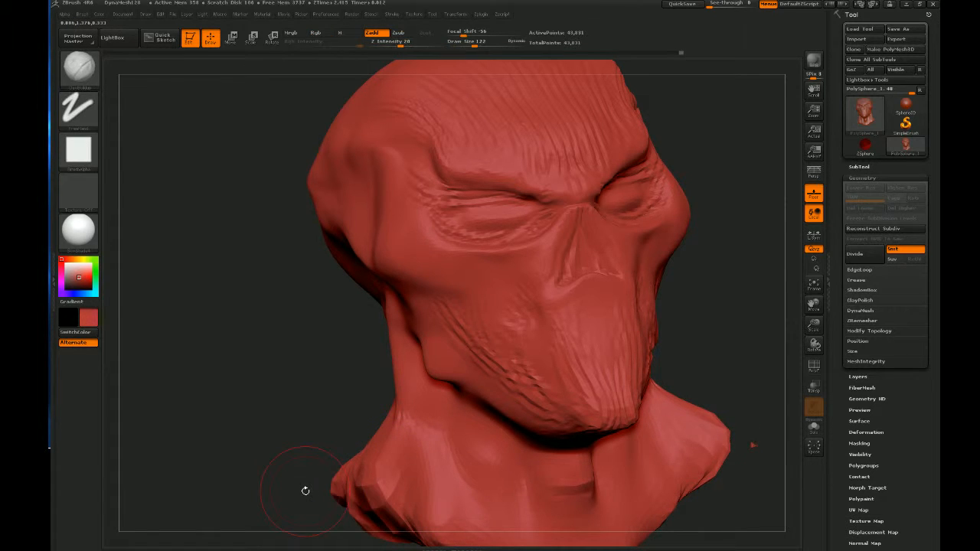
mouse_move(724, 329)
left_mouse_down()
mouse_move(726, 282)
mouse_move(740, 265)
mouse_move(723, 344)
mouse_move(701, 337)
mouse_move(724, 341)
left_mouse_up()
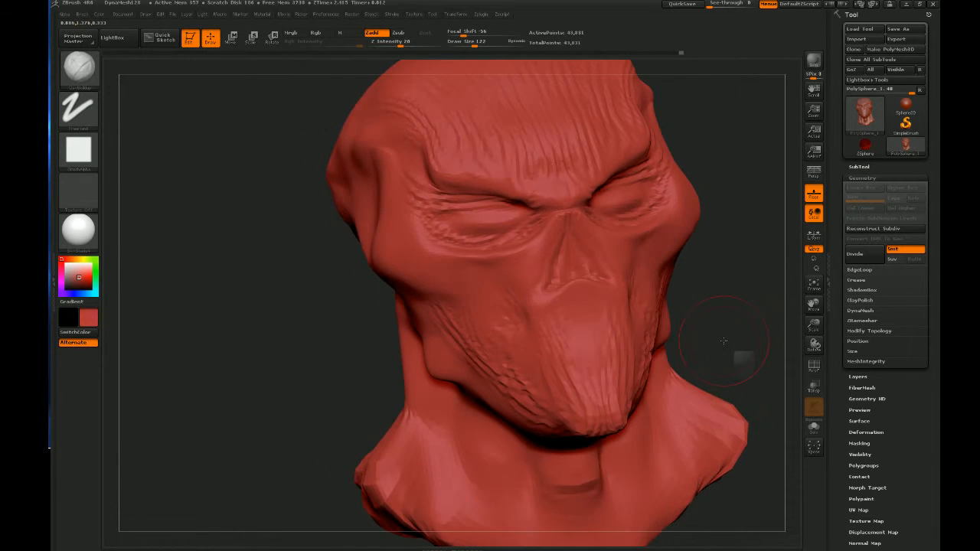
Smooth the side of the lower neck so the new shoulder mass blends in toward the back flare
left_click(815, 283)
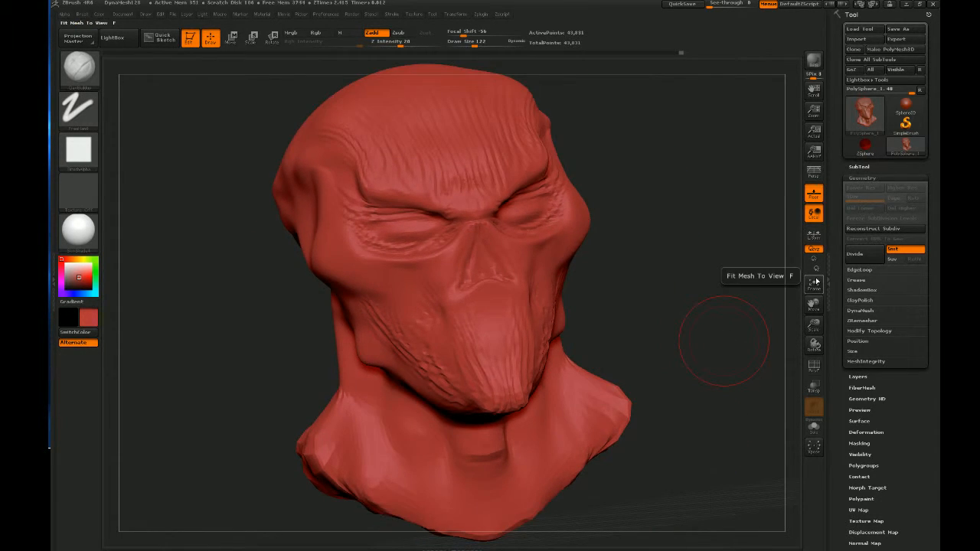
mouse_move(814, 344)
left_mouse_down()
mouse_move(792, 350)
mouse_move(771, 338)
left_mouse_up()
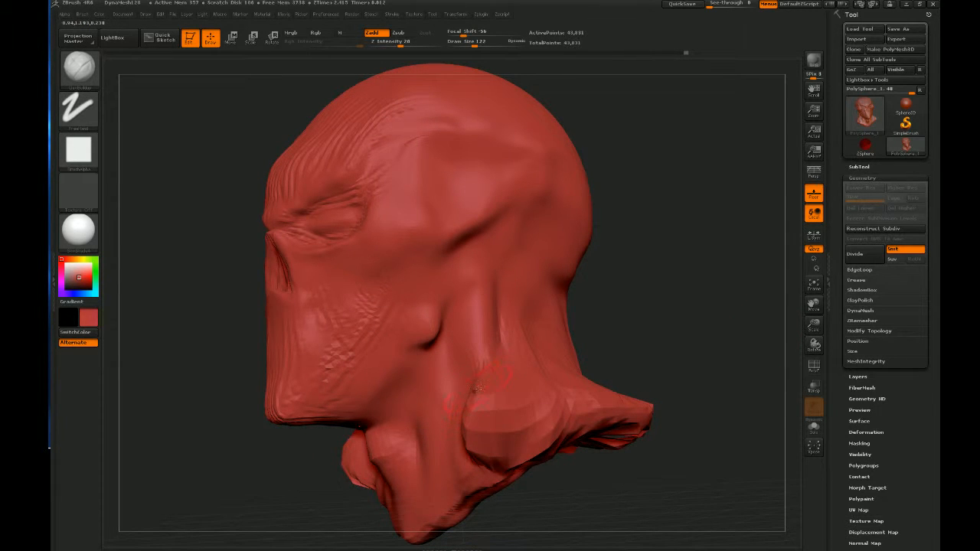
mouse_move(479, 392)
left_mouse_down("shift")
mouse_move(469, 413)
mouse_move(479, 443)
mouse_move(470, 405)
mouse_move(482, 393)
mouse_move(477, 407)
mouse_move(565, 373)
left_mouse_up("shift")
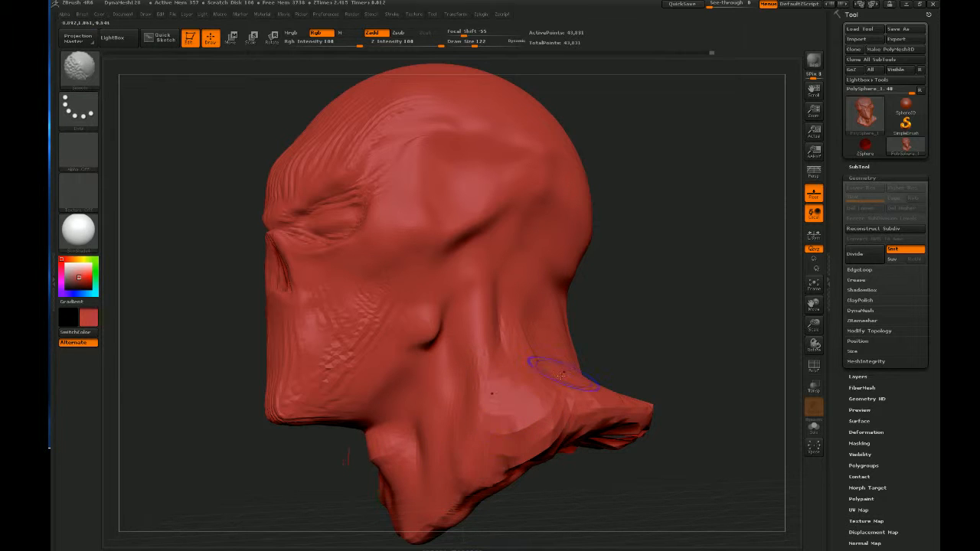
Divide the mesh once to add a second subdivision level
left_click_drag(602, 333, 670, 343)
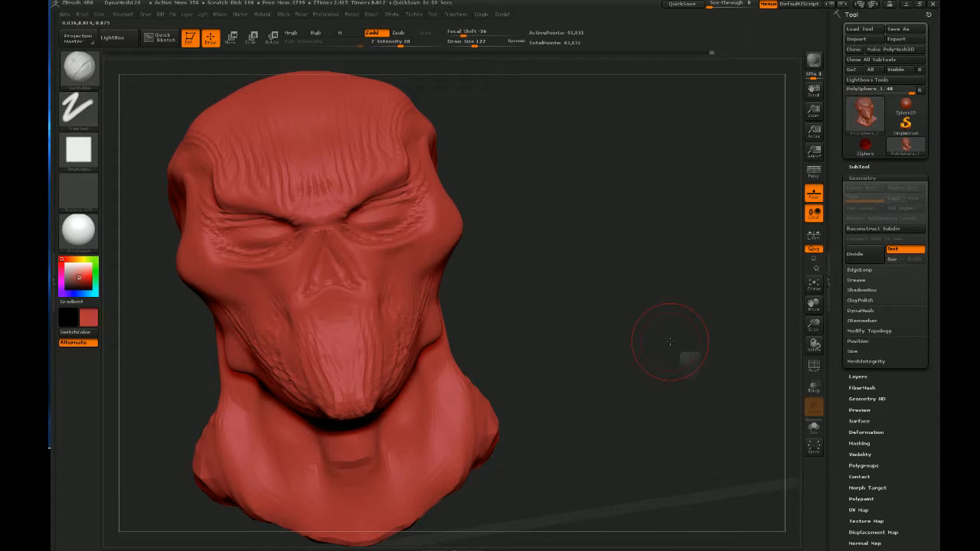
left_click_drag(669, 342, 574, 230)
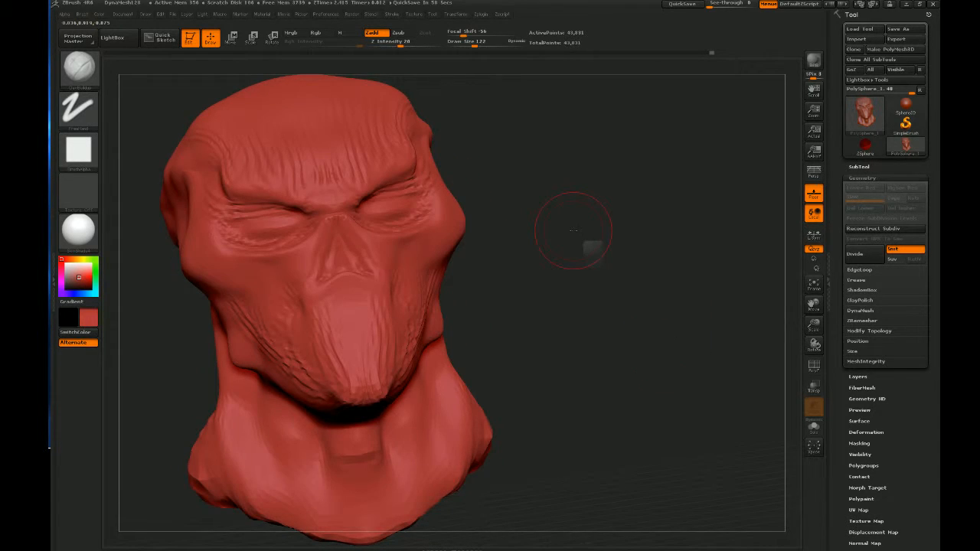
left_click(859, 255)
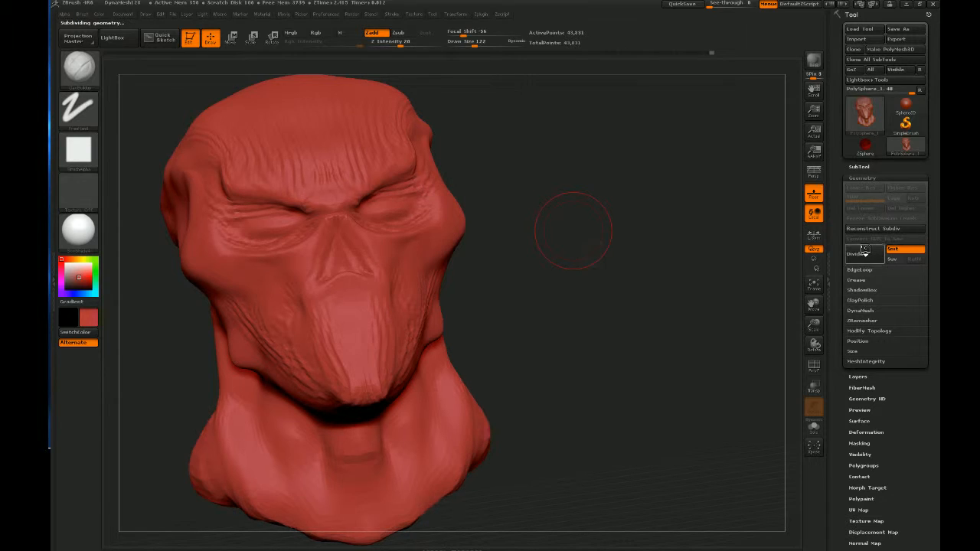
left_click_drag(463, 321, 493, 346)
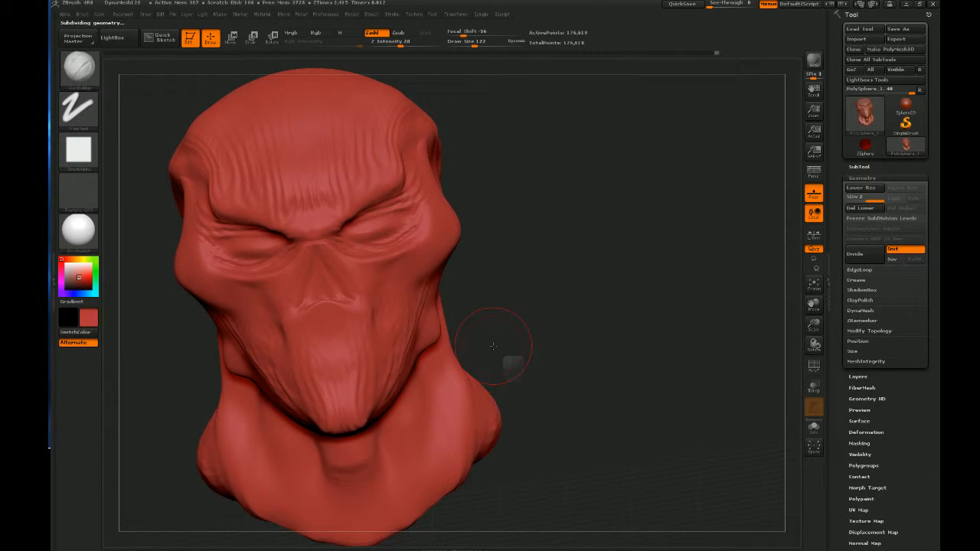
Frame the face squarely from the front and switch to a groove-cutting brush in Zsub mode
left_click(814, 284)
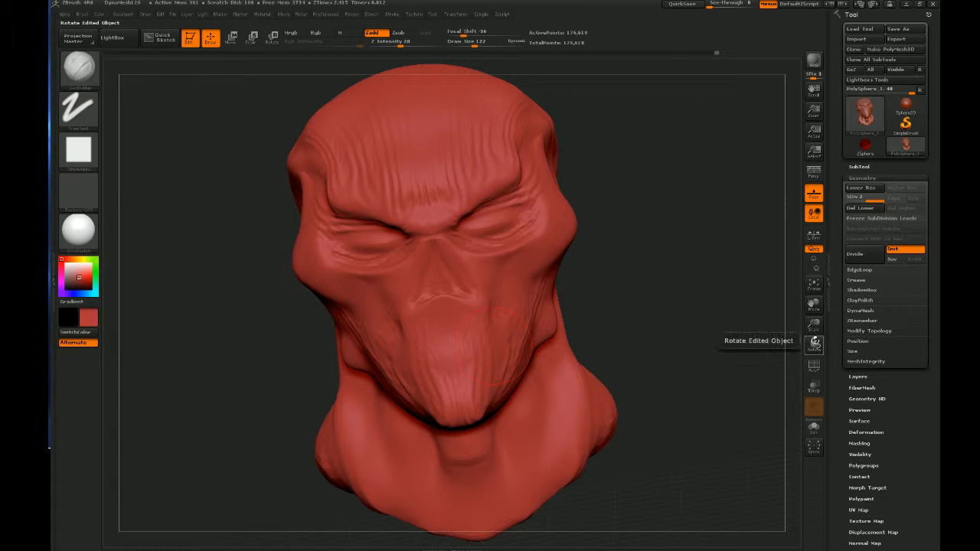
left_click_drag(814, 325, 747, 304)
left_click_drag(814, 304, 896, 434)
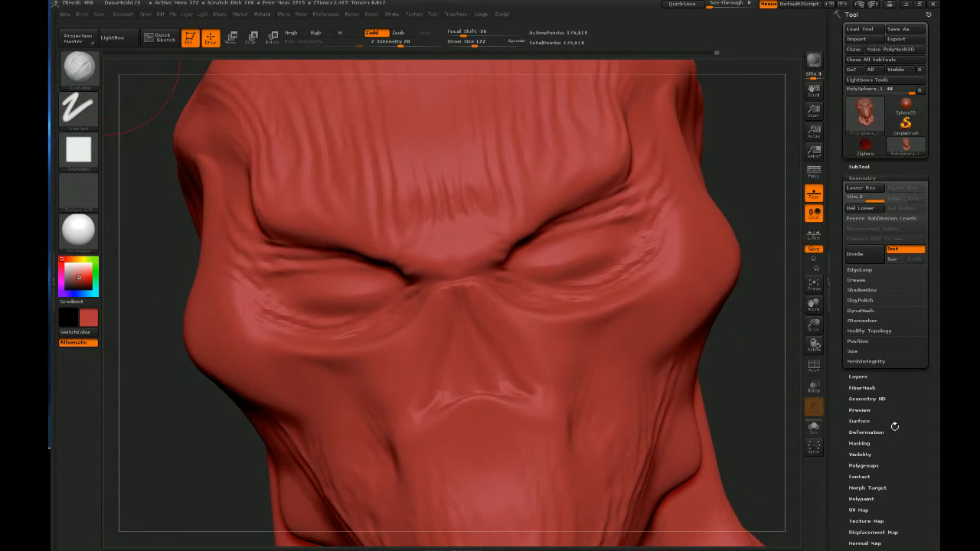
left_click(818, 270)
left_click_drag(749, 343, 763, 339)
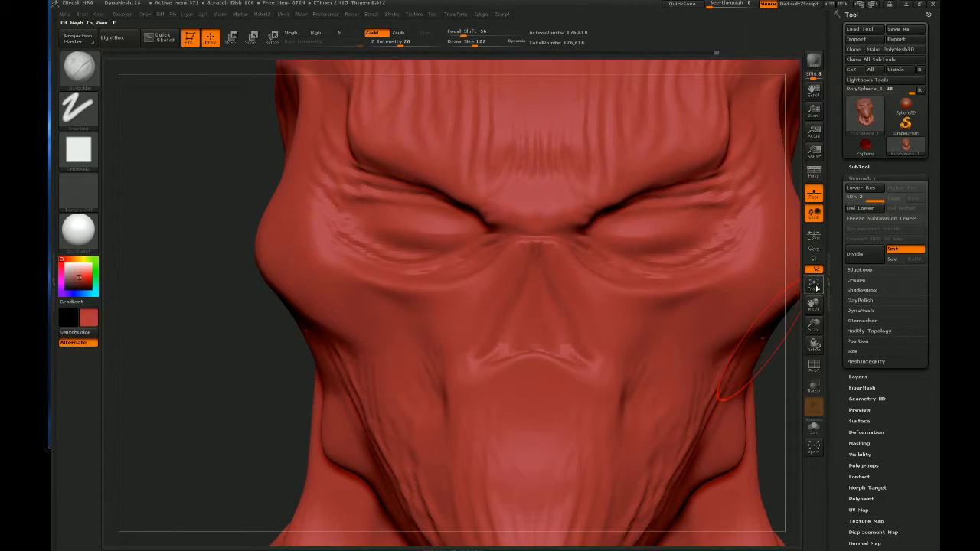
left_click_drag(814, 305, 763, 335)
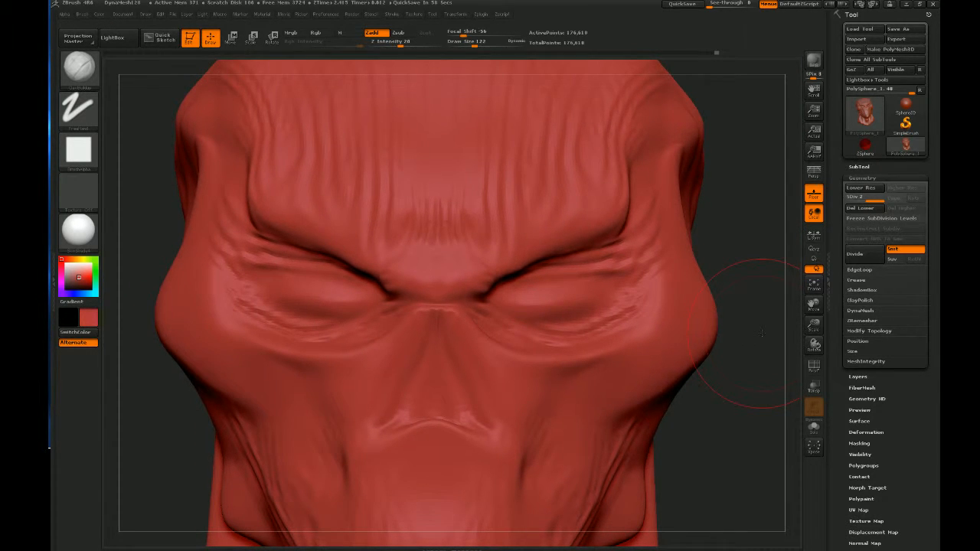
left_click(89, 65)
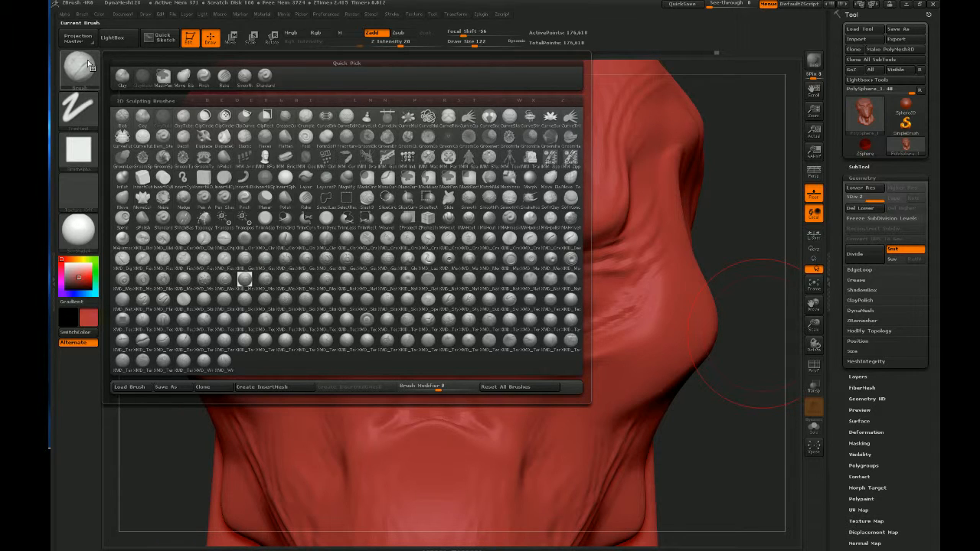
left_click(362, 198)
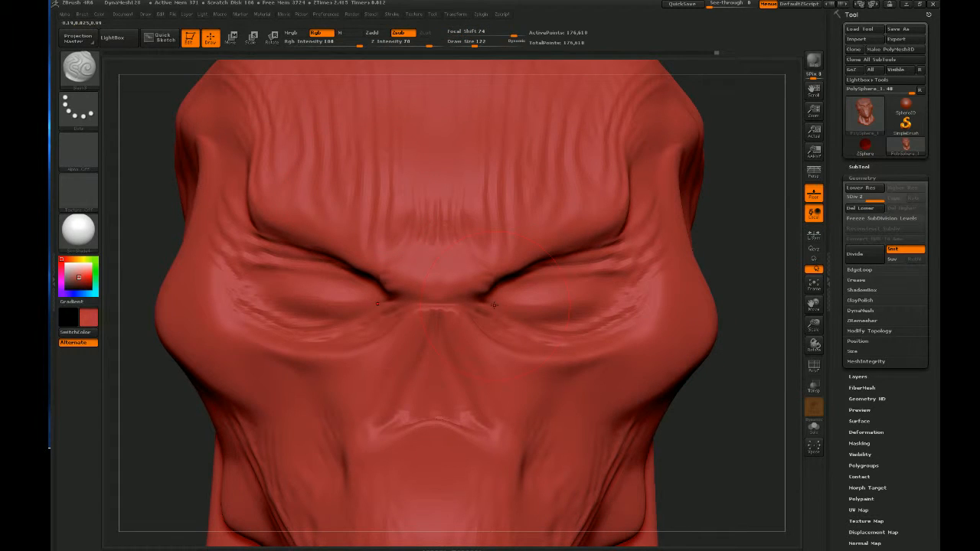
Undo the oversized test stroke across the eyes, then reduce the draw size and set Z Intensity to about 46
left_click_drag(484, 306, 585, 334)
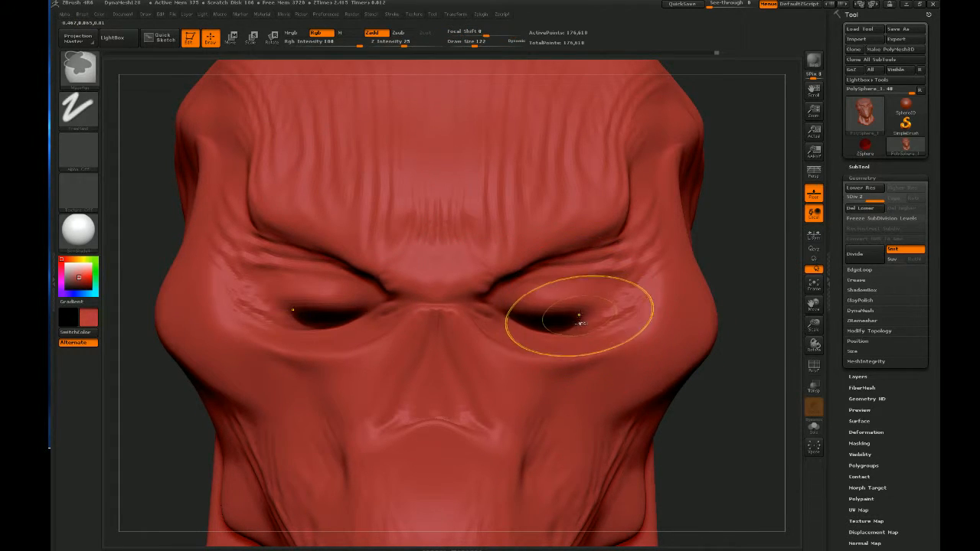
key("ctrl+z")
left_click(461, 43)
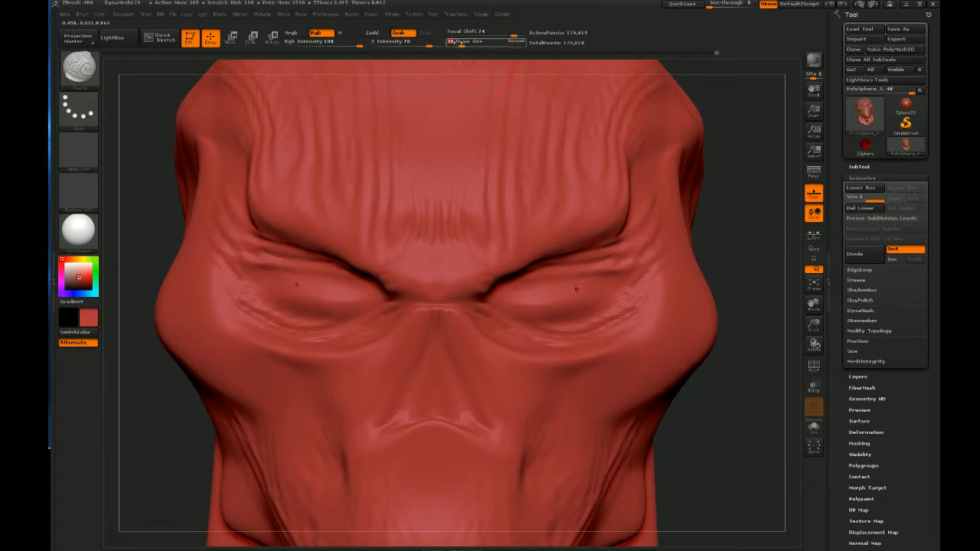
left_click(396, 40)
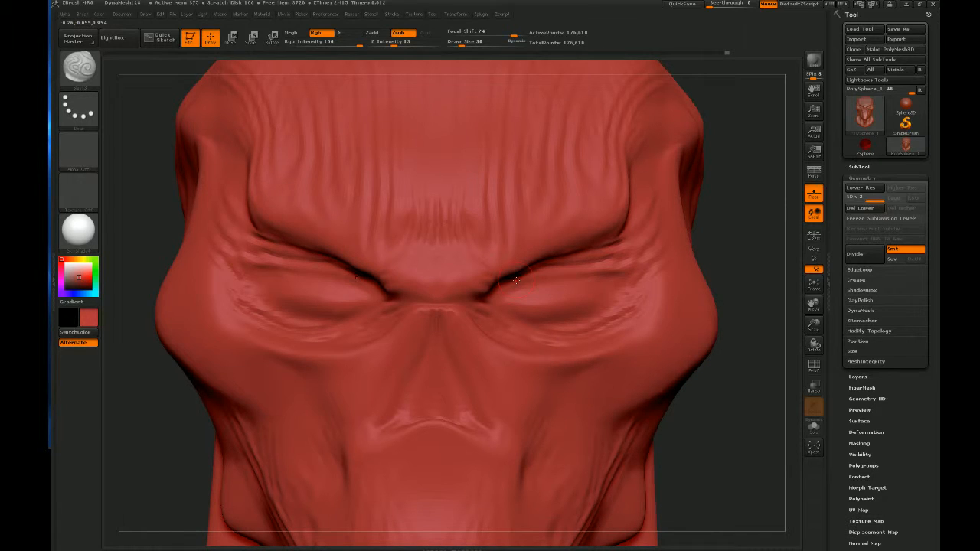
left_click_drag(394, 43, 417, 43)
Carve the upper and lower eyelid outlines into narrow slanted eyes and cut short creases around the nose bridge
left_click_drag(496, 302, 582, 304)
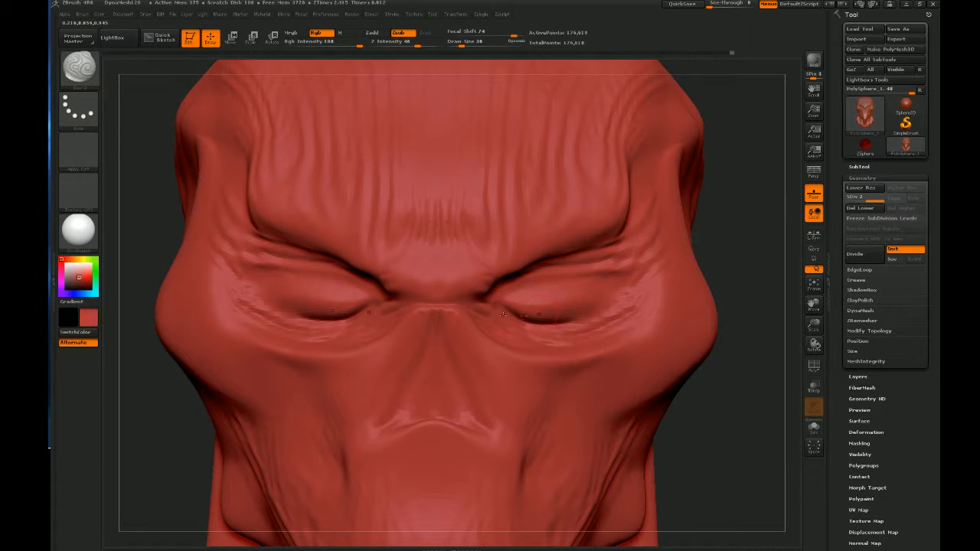
mouse_move(492, 296)
left_mouse_down()
mouse_move(537, 274)
mouse_move(639, 270)
mouse_move(630, 289)
mouse_move(580, 318)
left_mouse_up()
mouse_move(634, 288)
left_mouse_down()
mouse_move(575, 320)
mouse_move(643, 274)
mouse_move(576, 316)
mouse_move(601, 272)
mouse_move(498, 290)
left_mouse_up()
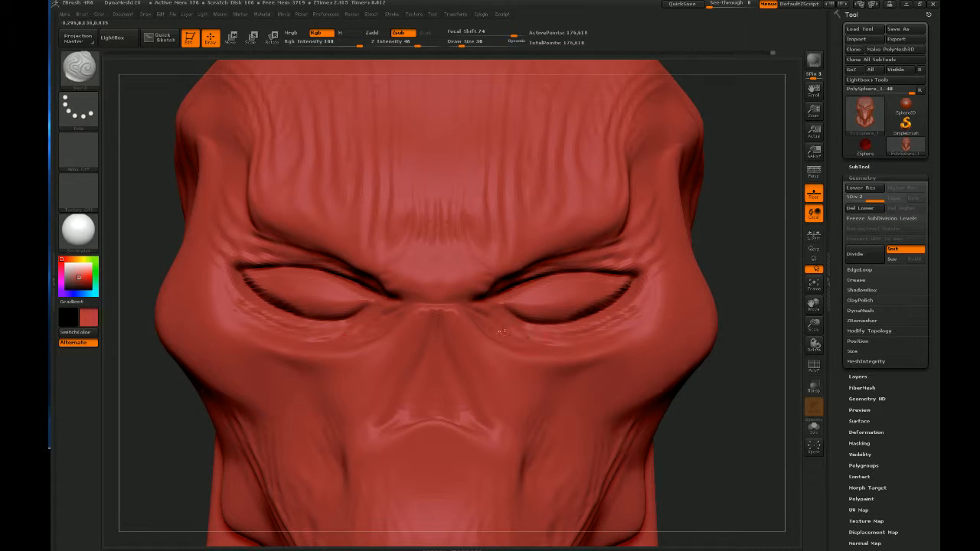
mouse_move(496, 332)
left_mouse_down()
mouse_move(466, 303)
mouse_move(417, 297)
mouse_move(448, 268)
left_mouse_up()
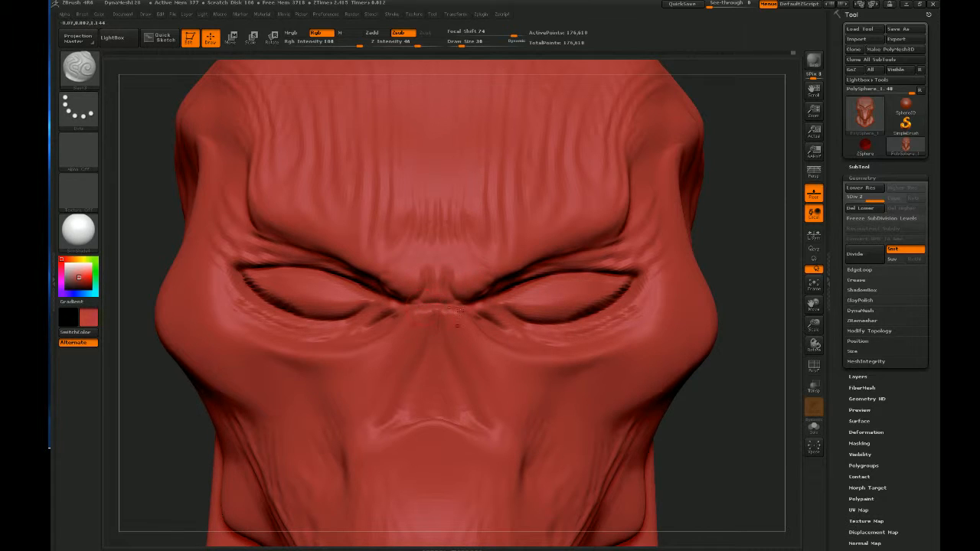
Carve the edges and inner grooves of the triangular nasal cavity and add fine creases beside it
mouse_move(432, 320)
left_mouse_down()
mouse_move(408, 345)
mouse_move(381, 415)
mouse_move(426, 332)
mouse_move(414, 390)
left_mouse_up()
left_click_drag(434, 326, 437, 372)
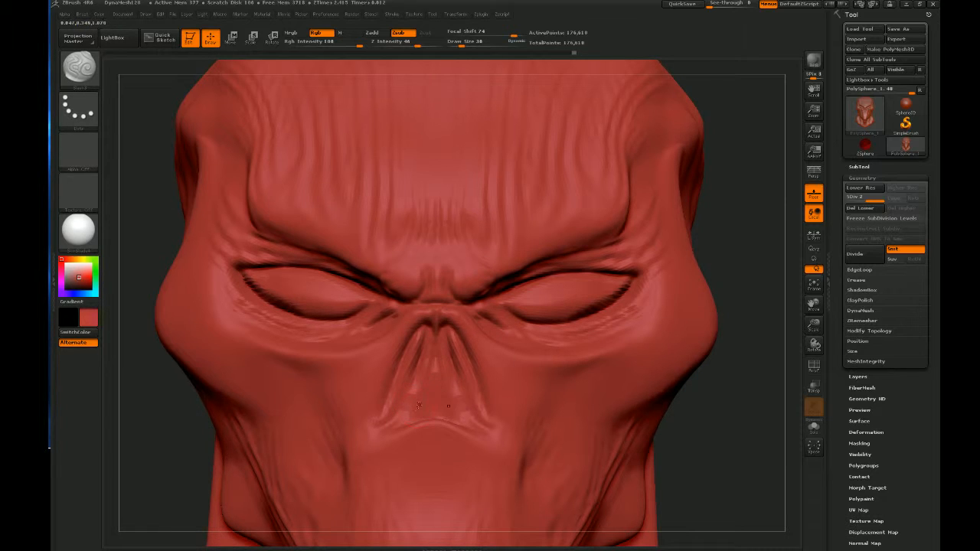
mouse_move(419, 405)
left_mouse_down()
mouse_move(407, 400)
mouse_move(369, 420)
mouse_move(386, 390)
mouse_move(384, 415)
mouse_move(389, 399)
left_mouse_up()
left_click_drag(393, 418, 400, 380)
mouse_move(412, 365)
left_mouse_down()
mouse_move(381, 418)
mouse_move(388, 394)
mouse_move(442, 357)
left_mouse_up()
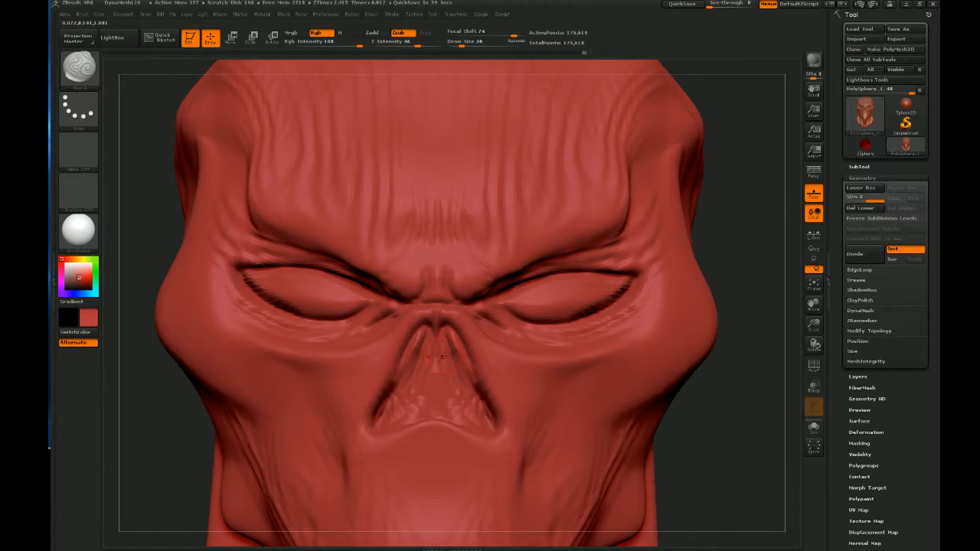
mouse_move(410, 398)
left_mouse_down()
mouse_move(424, 341)
mouse_move(400, 403)
left_mouse_up()
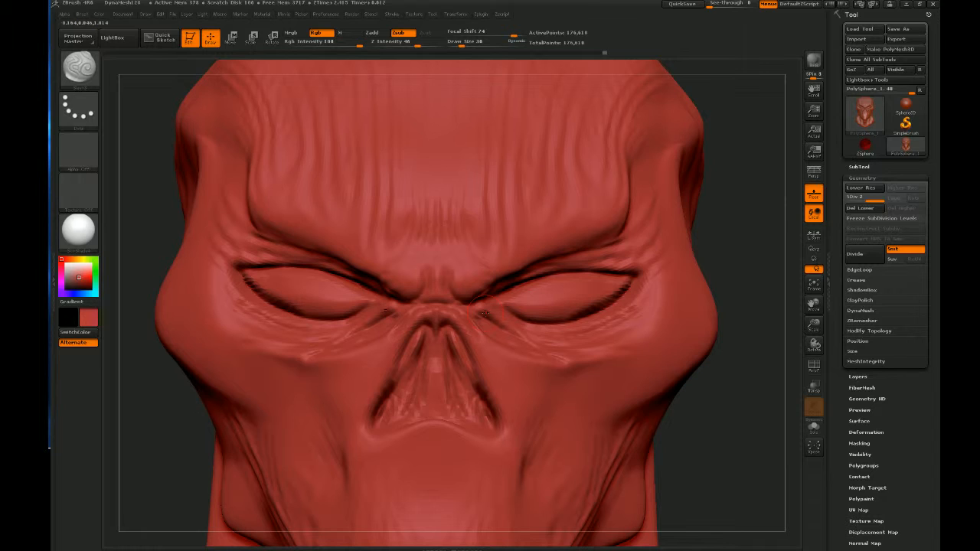
Carve diagonal wrinkles fanning from beside the nose bridge across the cheeks below the eyes
mouse_move(720, 429)
left_mouse_down()
mouse_move(701, 314)
mouse_move(721, 421)
left_mouse_up()
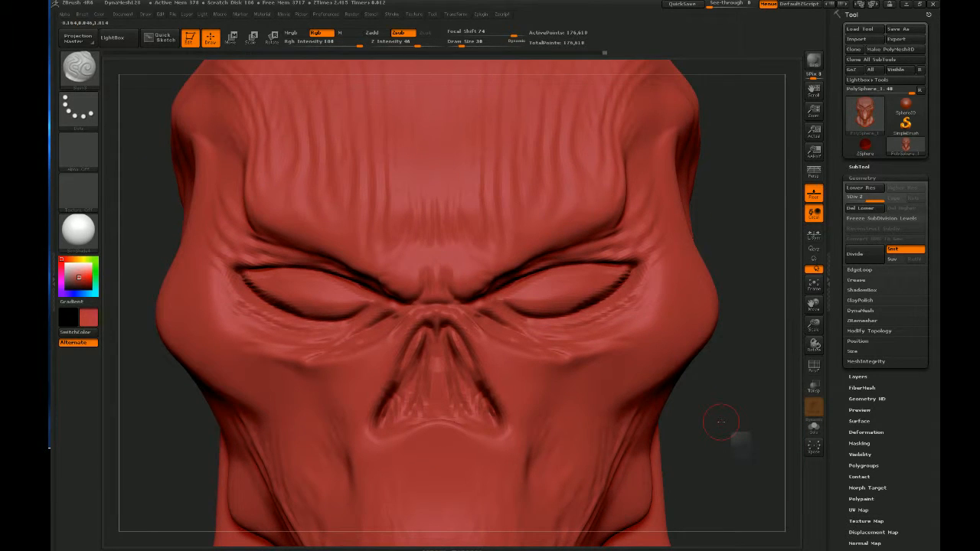
left_click(818, 250)
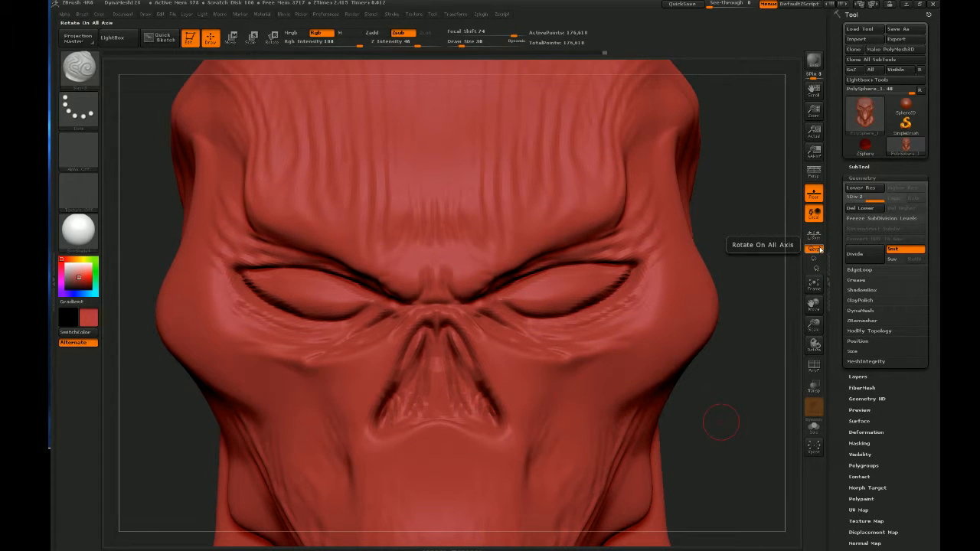
mouse_move(721, 422)
left_mouse_down()
mouse_move(674, 400)
mouse_move(713, 411)
left_mouse_up()
mouse_move(490, 336)
left_mouse_down()
mouse_move(540, 391)
mouse_move(585, 406)
left_mouse_up()
left_click_drag(518, 353, 574, 385)
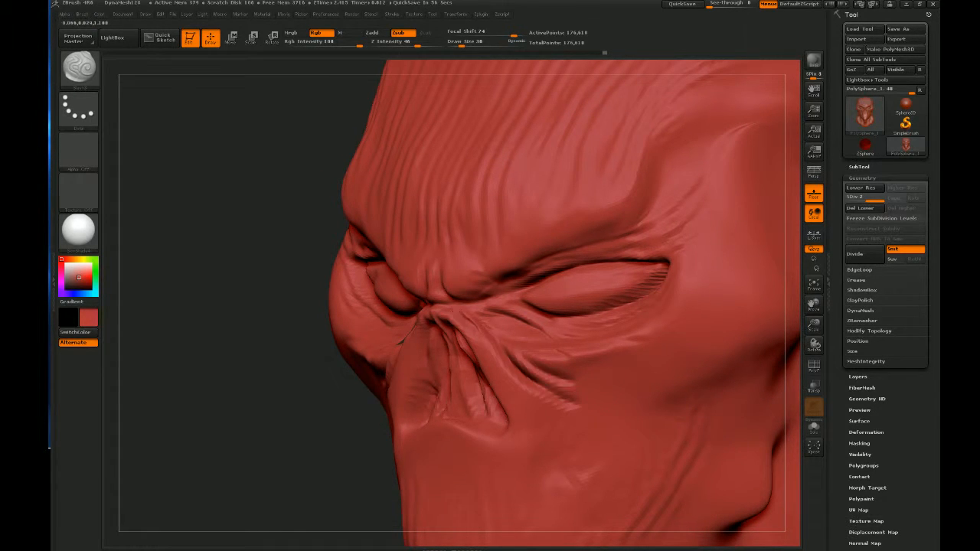
left_click_drag(462, 320, 574, 433)
left_click_drag(546, 358, 619, 387)
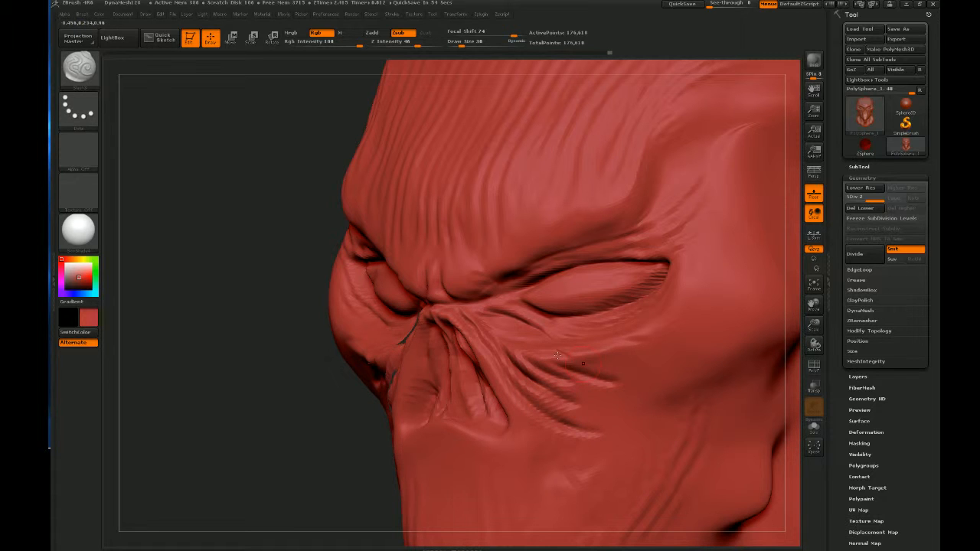
Carve vertical folds down the cheeks and short creases under the outer cheekbones
left_click_drag(223, 387, 300, 397)
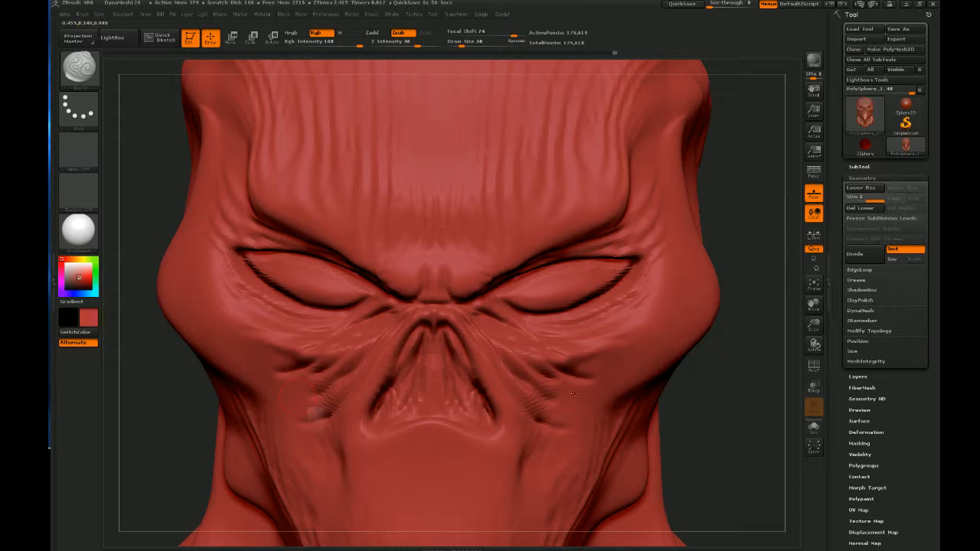
left_click_drag(288, 392, 294, 466)
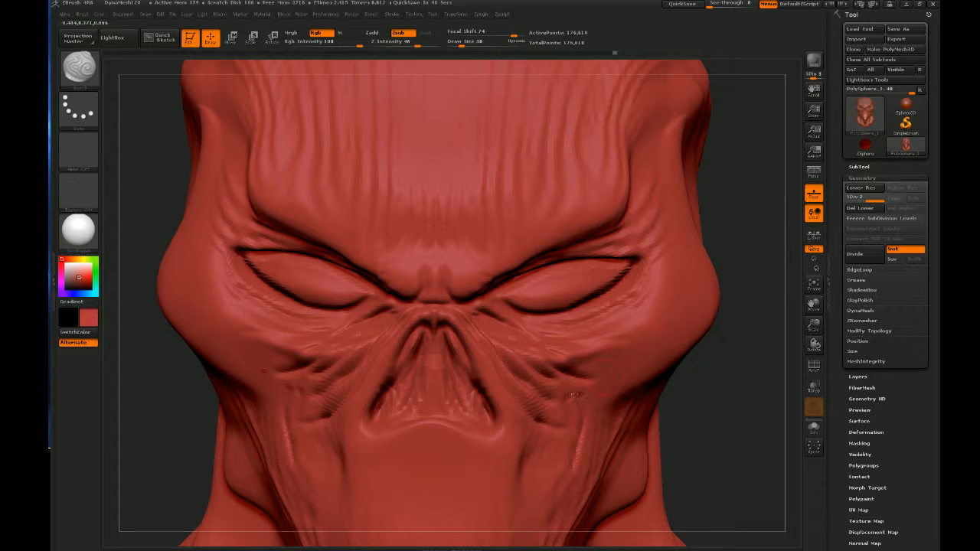
left_click_drag(574, 395, 574, 459)
mouse_move(631, 352)
left_mouse_down()
mouse_move(622, 363)
mouse_move(634, 370)
mouse_move(615, 409)
left_mouse_up()
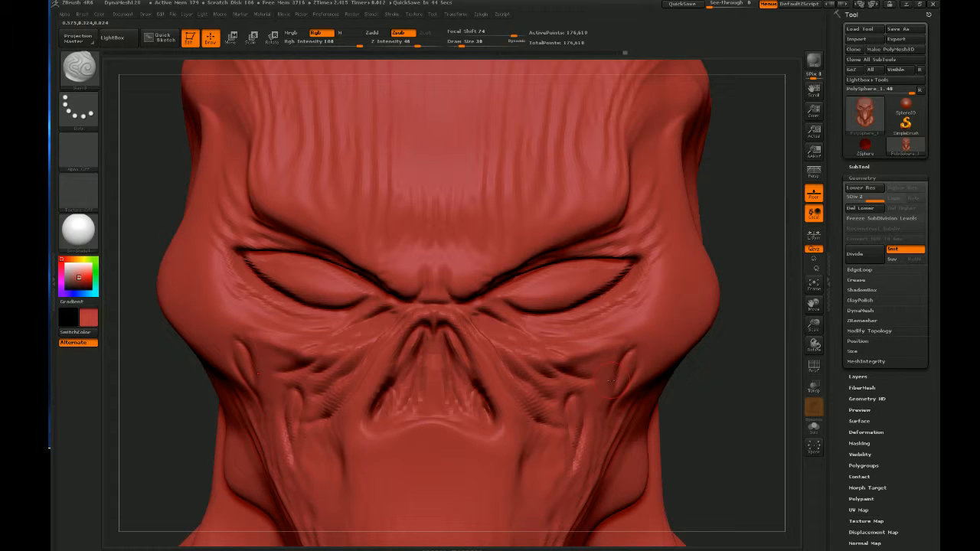
left_click_drag(618, 366, 600, 360)
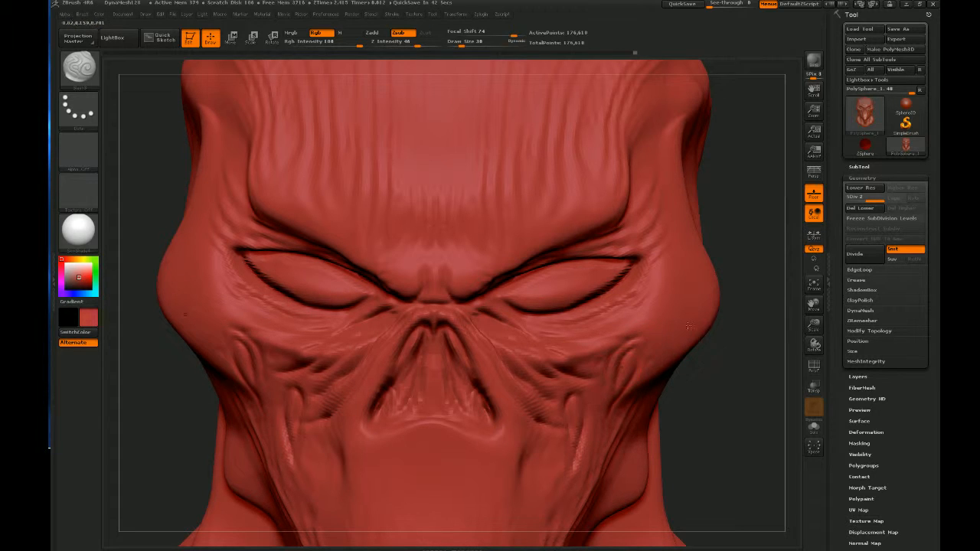
Carve fine creases across the outer cheekbones, from beside the outer eye corners down toward the jaw
left_click_drag(667, 348, 627, 392)
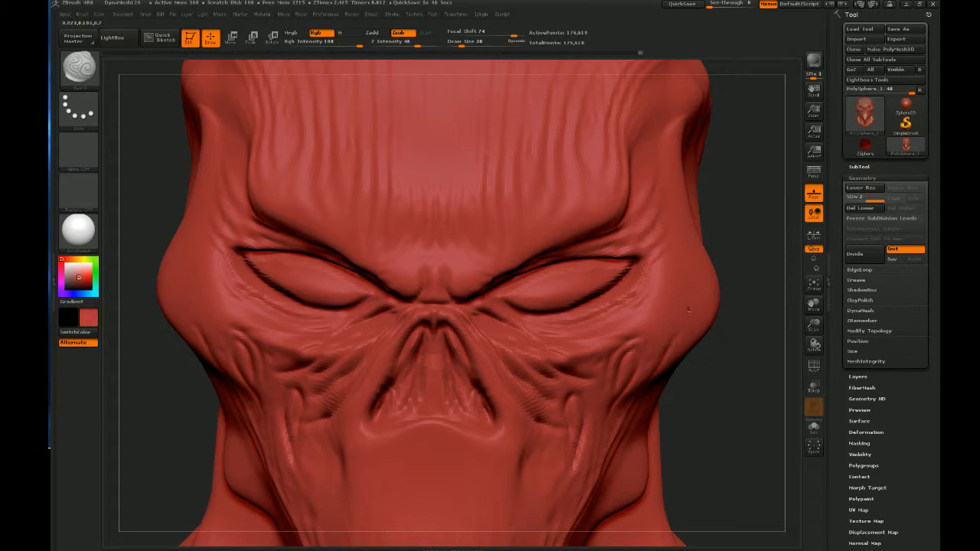
left_click_drag(665, 291, 643, 305)
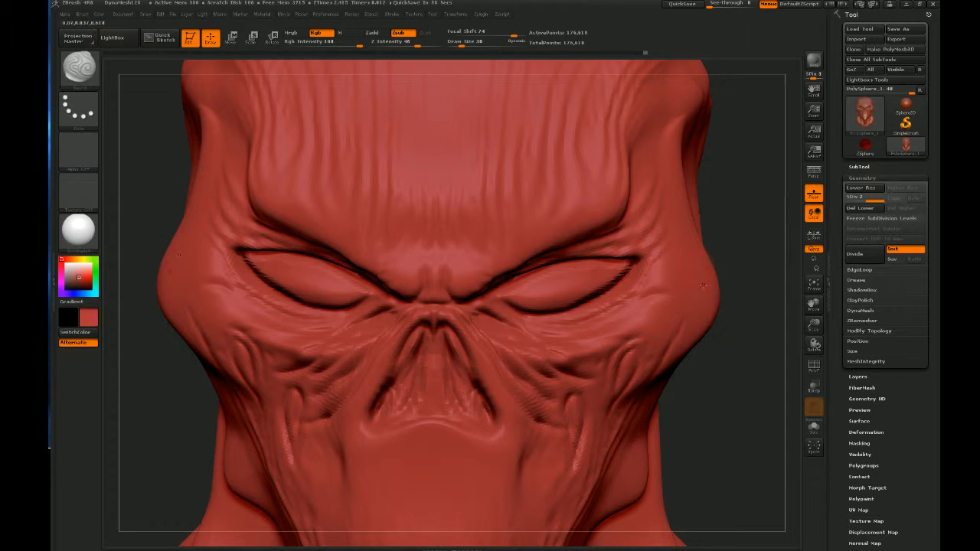
left_click_drag(692, 276, 669, 360)
Examine the whole head and its carved wrinkles from the front, three-quarter and side views
mouse_move(814, 326)
left_mouse_down()
mouse_move(816, 340)
mouse_move(815, 269)
left_mouse_up()
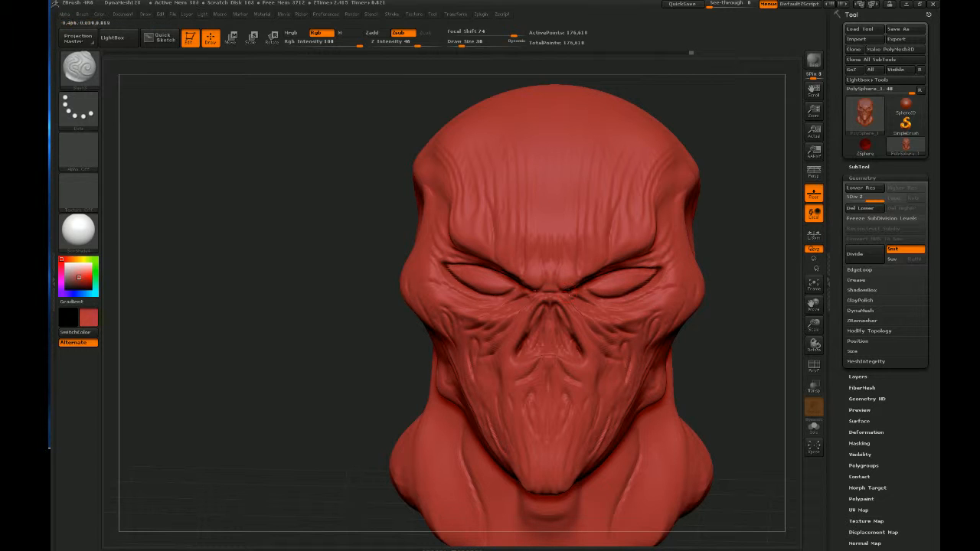
mouse_move(360, 322)
left_mouse_down()
mouse_move(320, 322)
mouse_move(346, 327)
left_mouse_up()
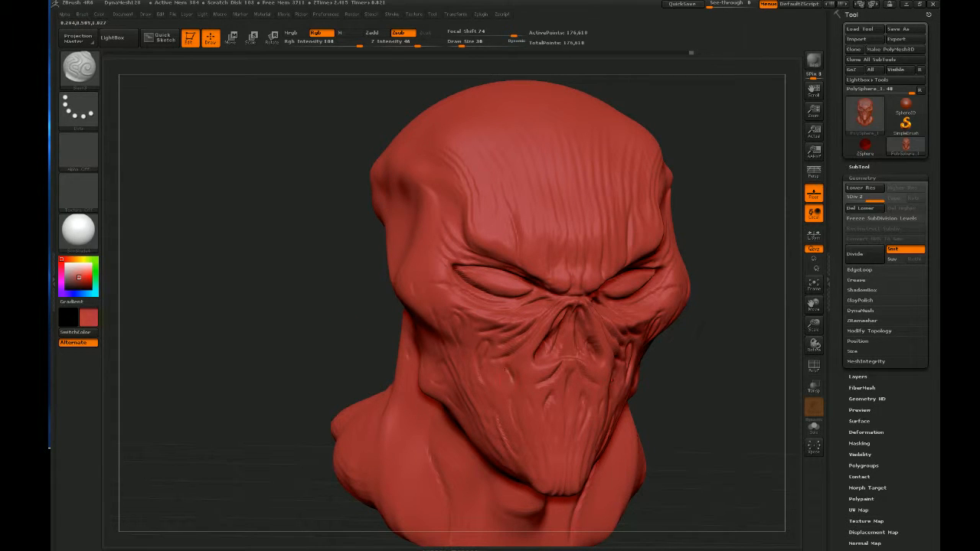
mouse_move(516, 374)
left_mouse_down()
mouse_move(543, 419)
mouse_move(701, 326)
left_mouse_up()
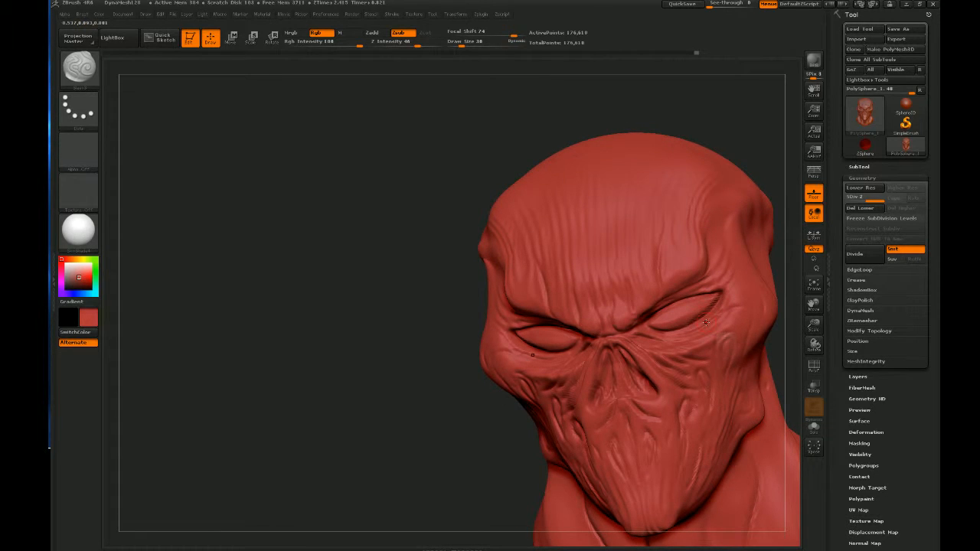
mouse_move(360, 337)
left_mouse_down()
mouse_move(483, 310)
mouse_move(380, 324)
mouse_move(393, 321)
left_mouse_up()
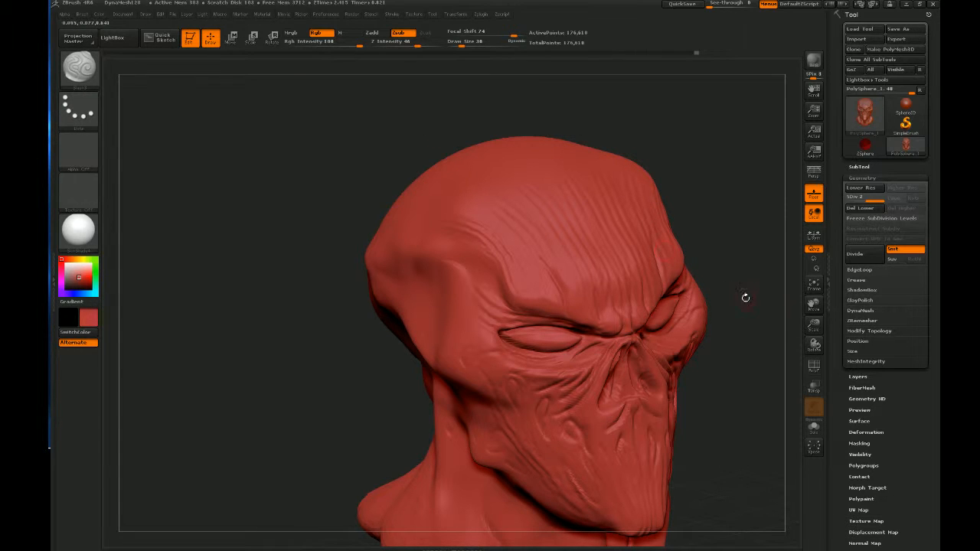
left_click_drag(815, 304, 755, 291)
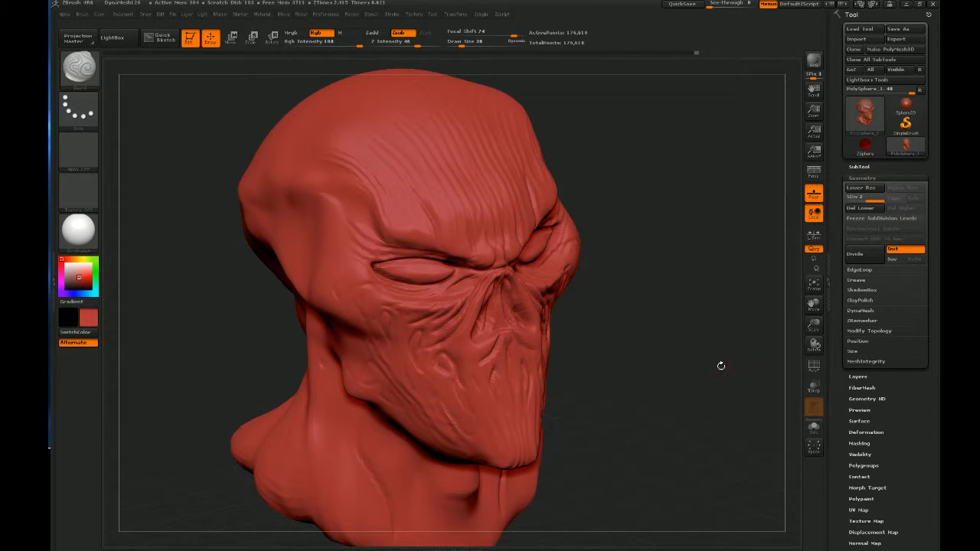
left_click_drag(720, 367, 705, 396)
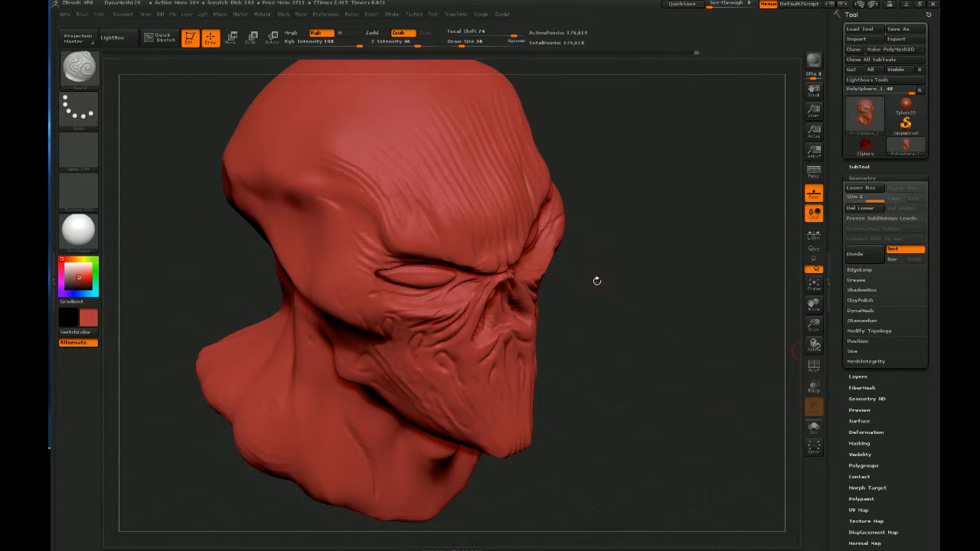
left_click_drag(598, 280, 587, 258)
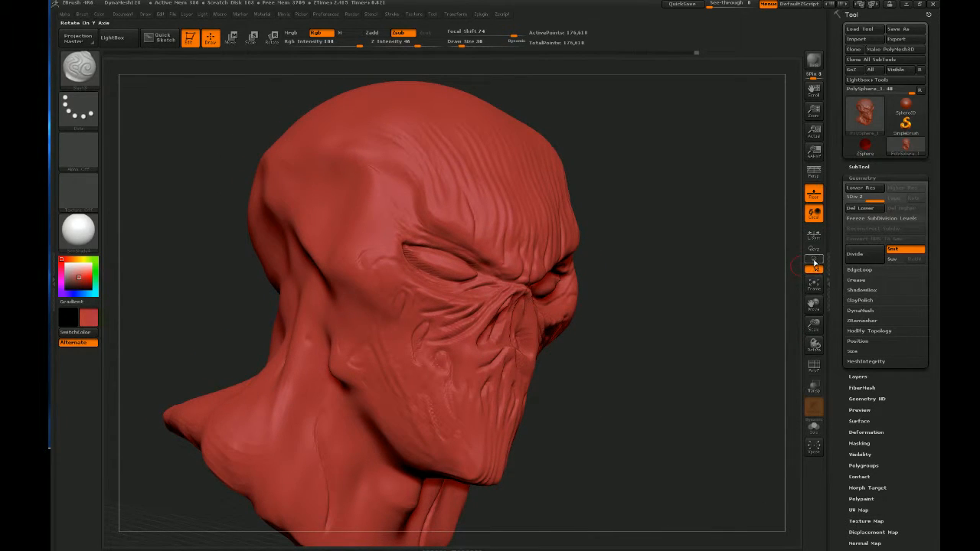
mouse_move(648, 296)
left_mouse_down()
mouse_move(635, 298)
mouse_move(639, 306)
left_mouse_up()
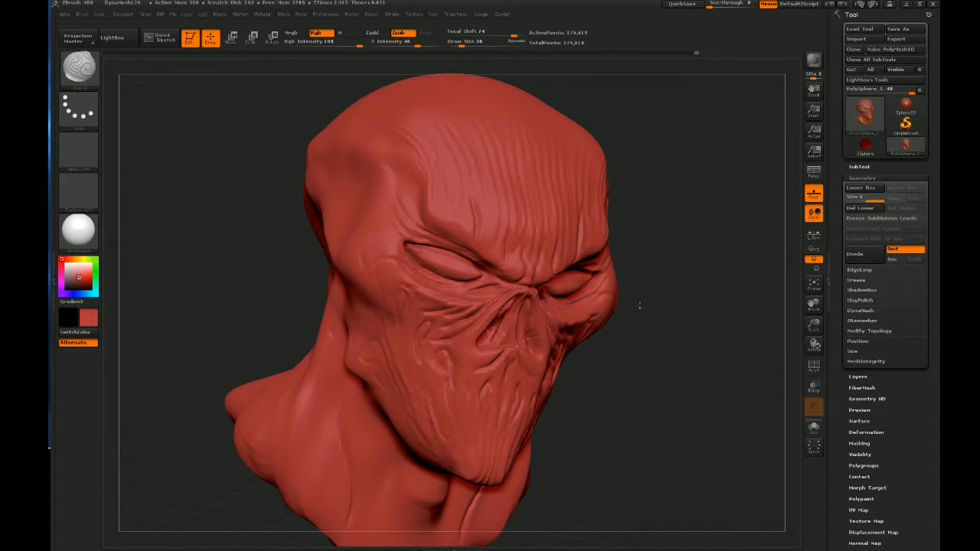
left_click_drag(639, 306, 640, 306)
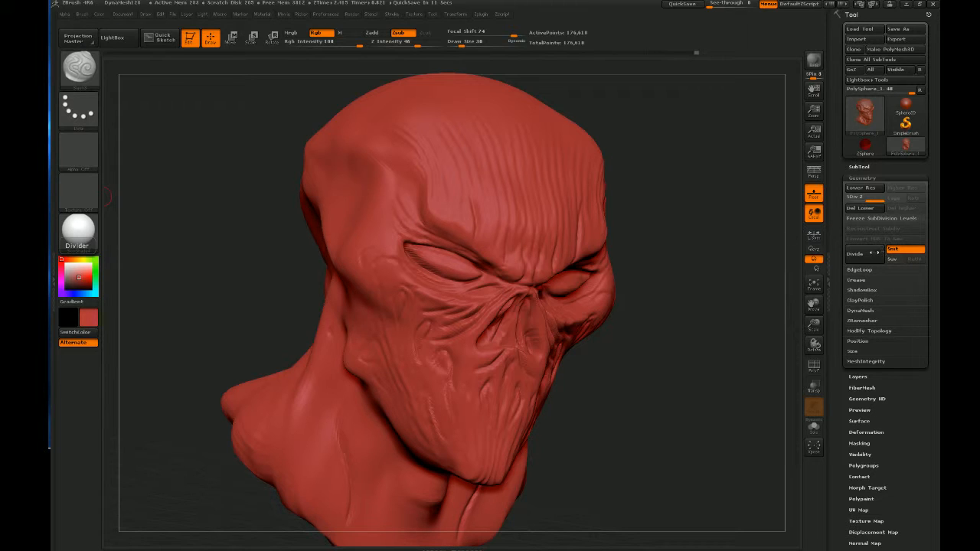
Subdivide the head mesh to level 3 and carve curved vertical creases into the temple hollow
left_click(868, 253)
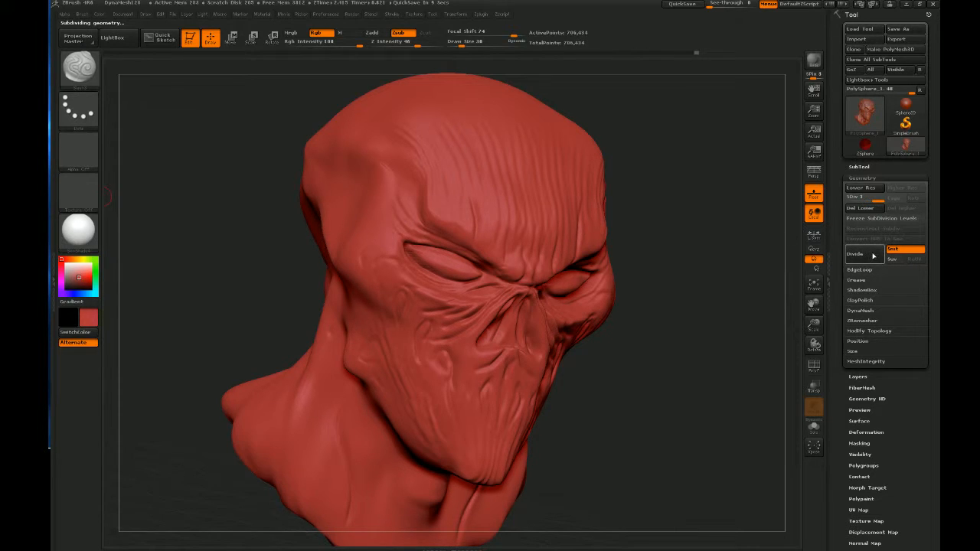
mouse_move(678, 324)
left_mouse_down()
mouse_move(663, 335)
mouse_move(692, 340)
mouse_move(669, 291)
mouse_move(651, 304)
mouse_move(712, 344)
mouse_move(710, 313)
mouse_move(693, 318)
left_mouse_up()
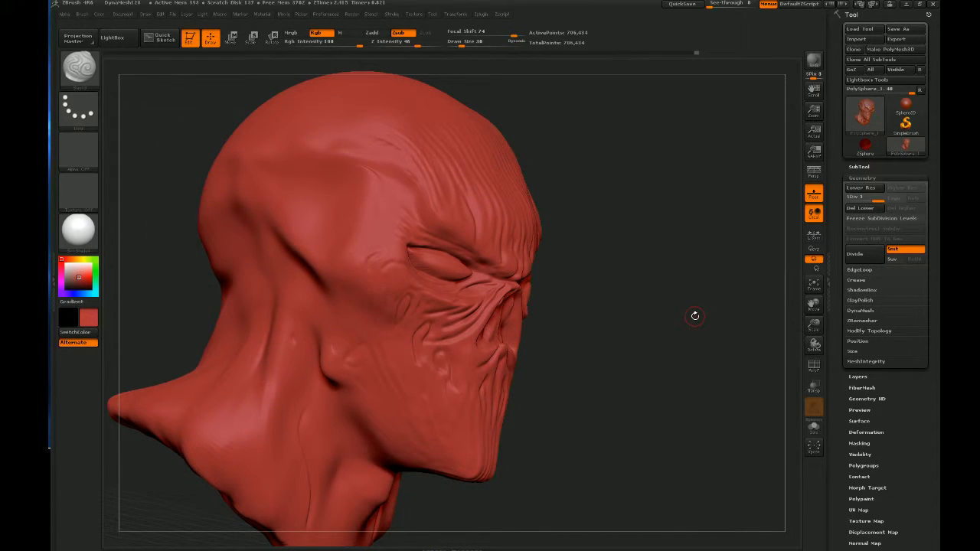
left_click_drag(356, 186, 334, 253)
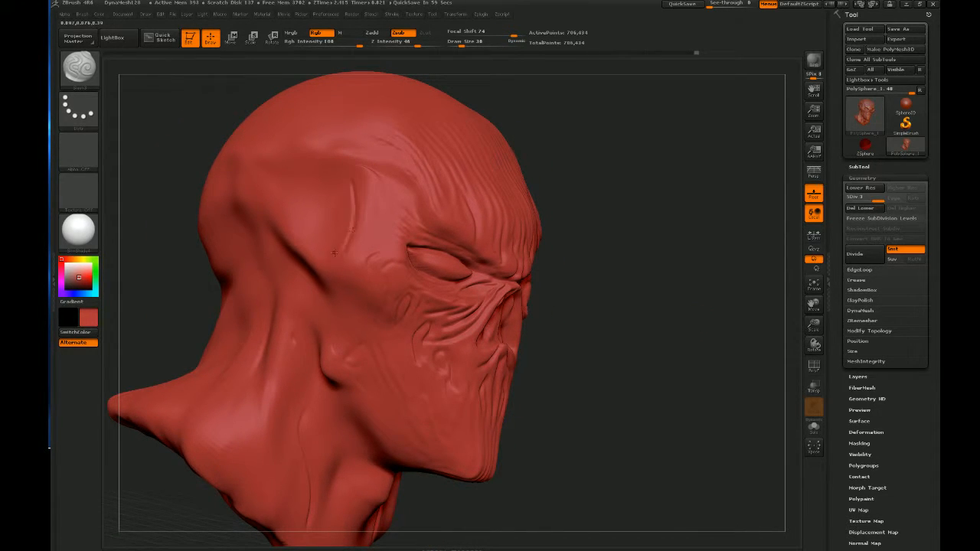
left_click_drag(353, 188, 334, 161)
left_click_drag(331, 207, 329, 262)
left_click_drag(352, 167, 371, 213)
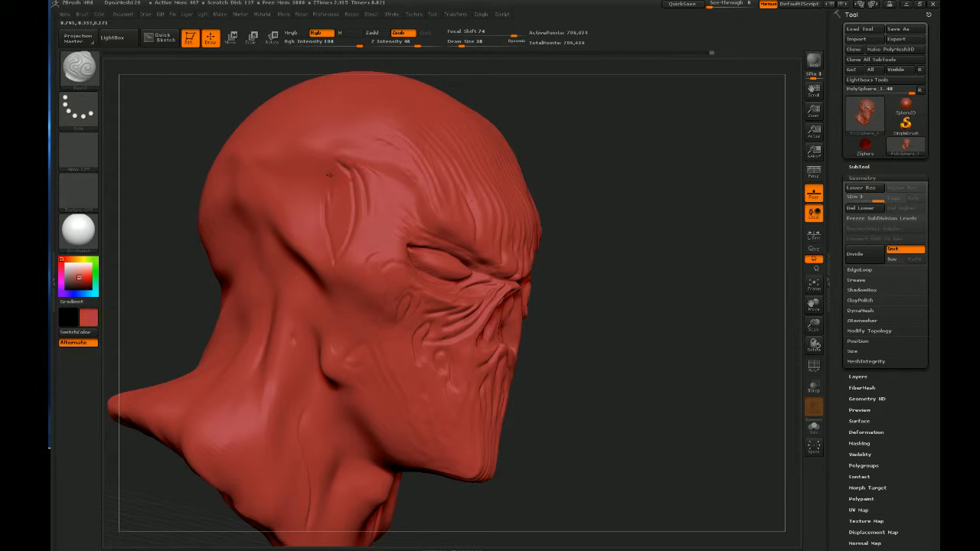
left_click_drag(308, 210, 308, 247)
Carve a groove along the lower jaw edge and curved folds around the front of the throat
left_click_drag(334, 391, 395, 465)
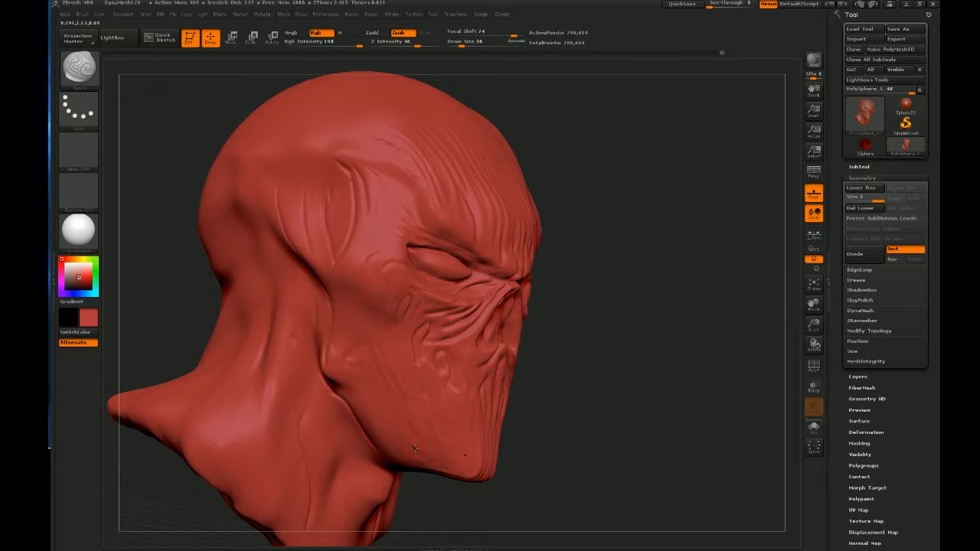
left_click_drag(616, 356, 587, 350)
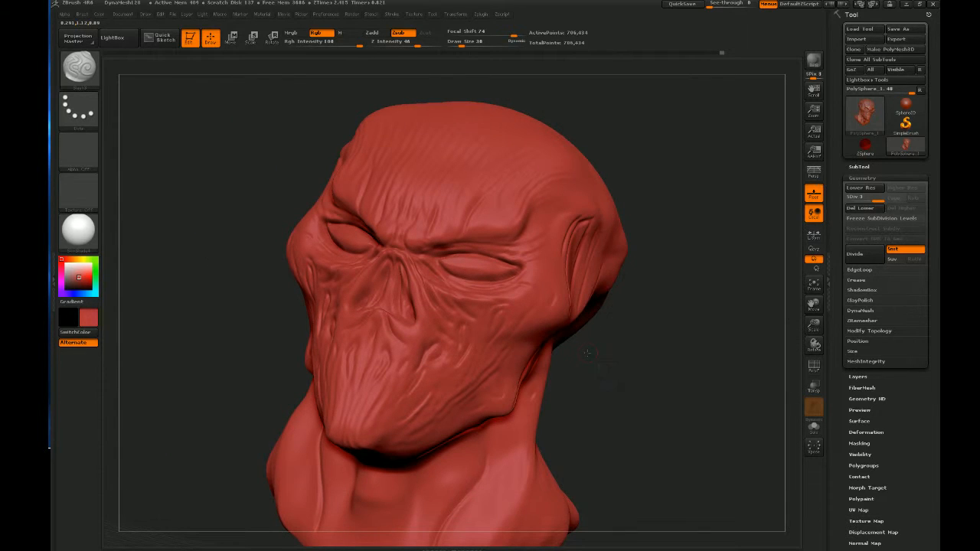
mouse_move(418, 490)
left_mouse_down()
mouse_move(387, 506)
mouse_move(341, 507)
left_mouse_up()
left_click_drag(635, 392, 649, 396)
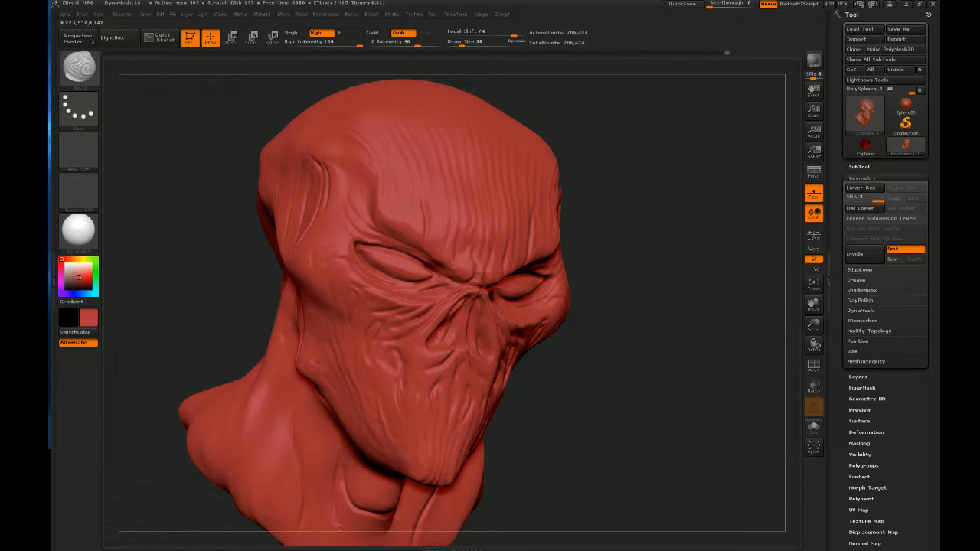
left_click_drag(657, 376, 637, 372)
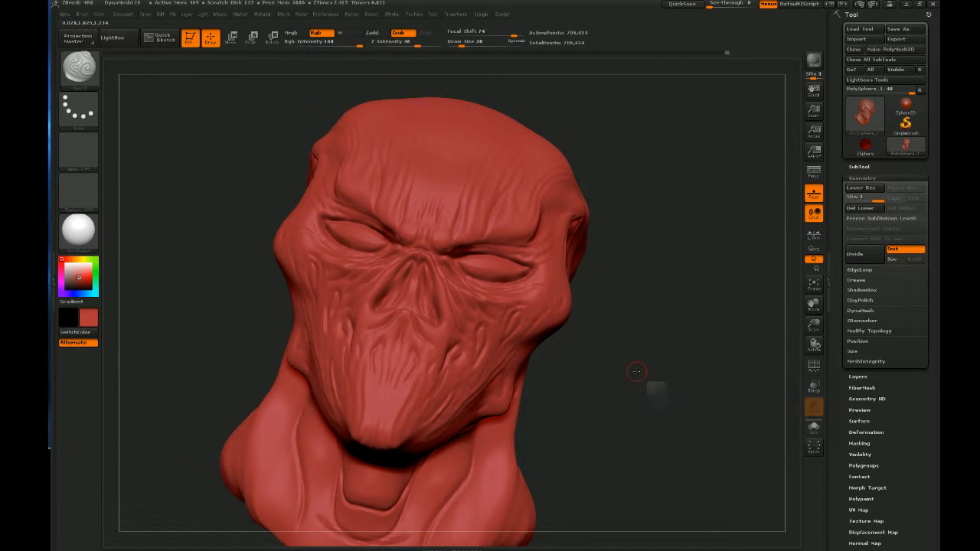
mouse_move(406, 534)
left_mouse_down()
mouse_move(451, 451)
mouse_move(447, 518)
mouse_move(335, 490)
left_mouse_up()
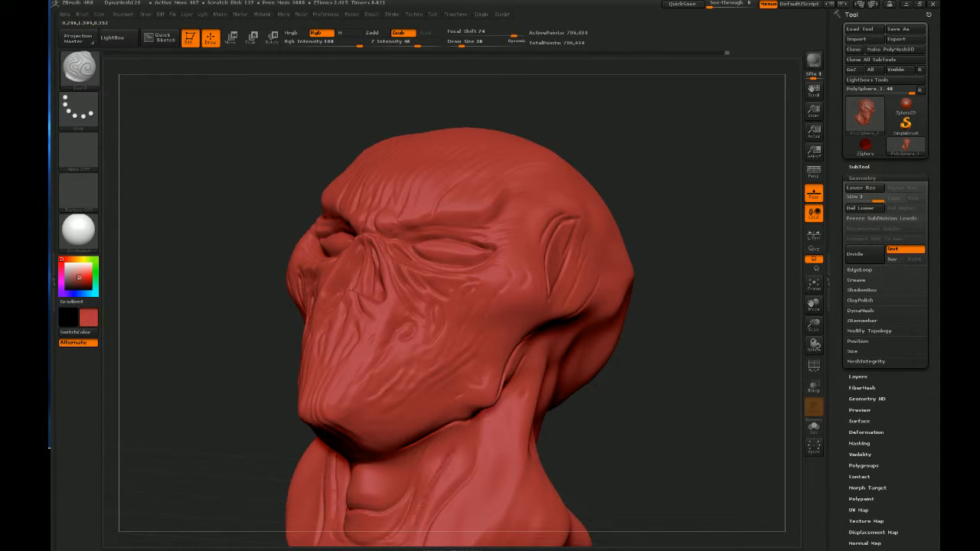
Carve long vertical muscle grooves down the sides of the neck, from behind the jaw to the shoulders
left_click_drag(679, 389, 633, 409)
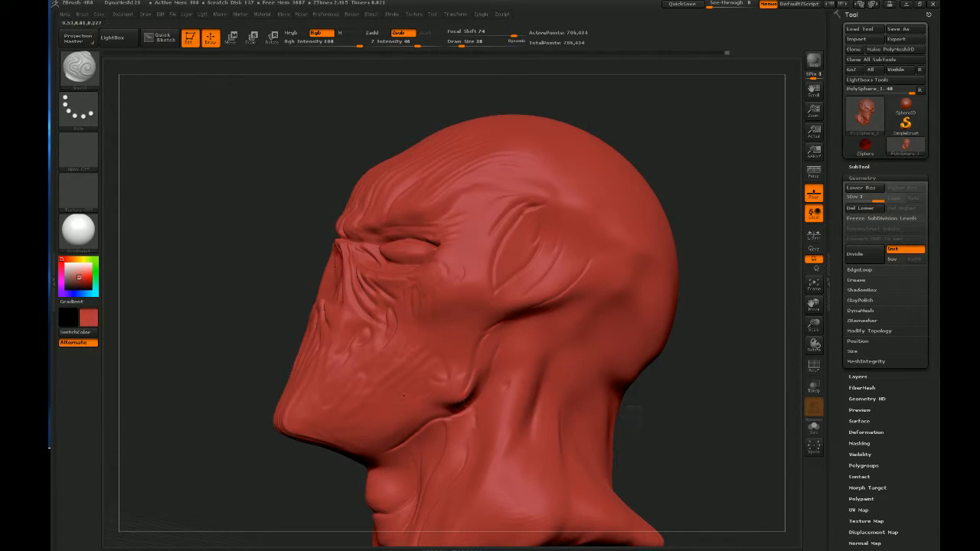
left_click_drag(511, 338, 498, 429)
mouse_move(548, 342)
left_mouse_down()
mouse_move(529, 431)
mouse_move(571, 328)
mouse_move(530, 473)
left_mouse_up()
left_click_drag(651, 438, 735, 404)
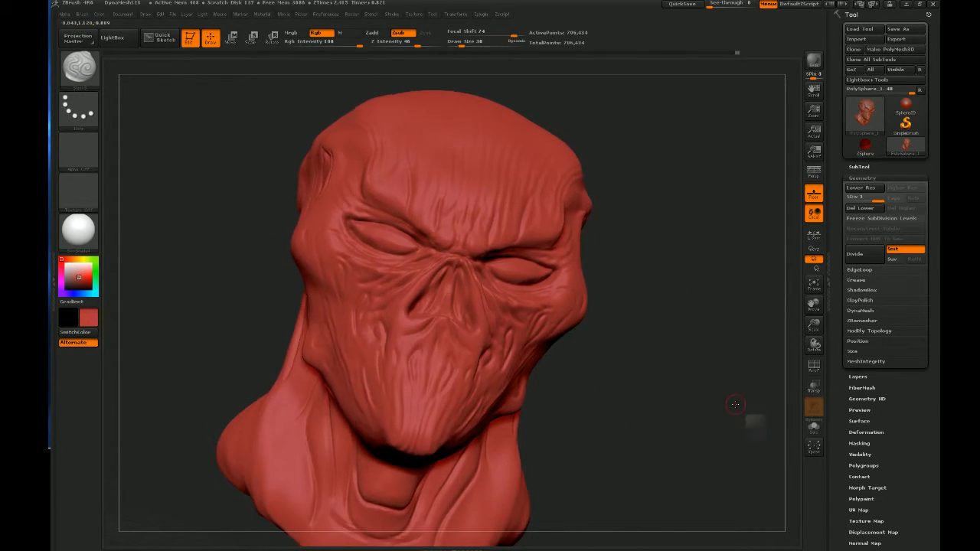
left_click_drag(295, 409, 303, 536)
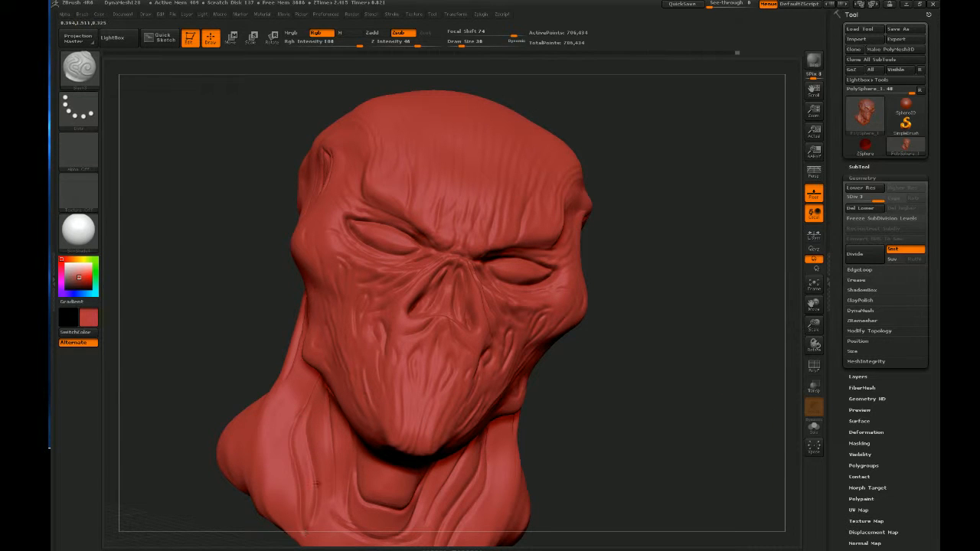
Carve a long curved groove around the side of the skull and another along its back edge
mouse_move(504, 416)
left_mouse_down()
mouse_move(212, 350)
mouse_move(201, 307)
mouse_move(163, 312)
left_mouse_up()
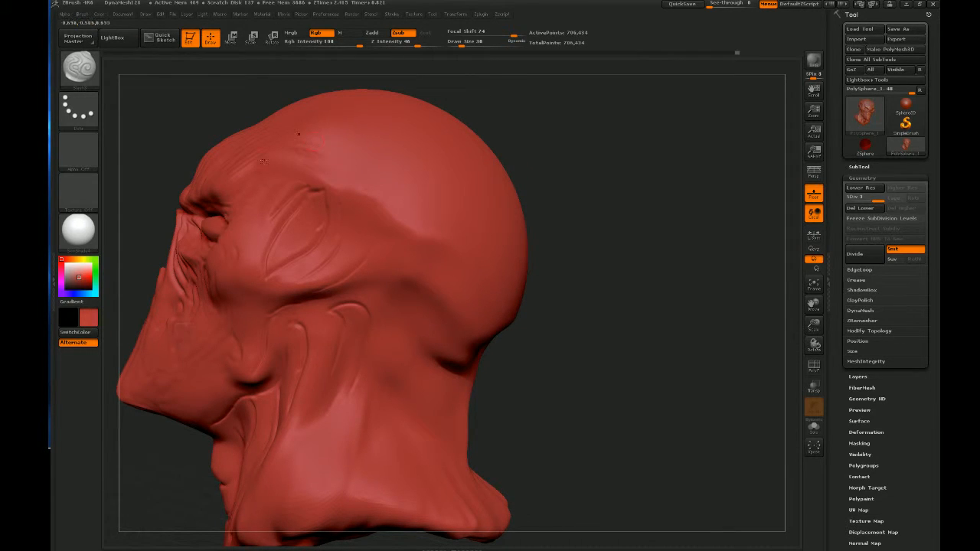
mouse_move(303, 143)
left_mouse_down()
mouse_move(345, 136)
mouse_move(429, 163)
mouse_move(393, 300)
mouse_move(425, 325)
mouse_move(498, 265)
left_mouse_up()
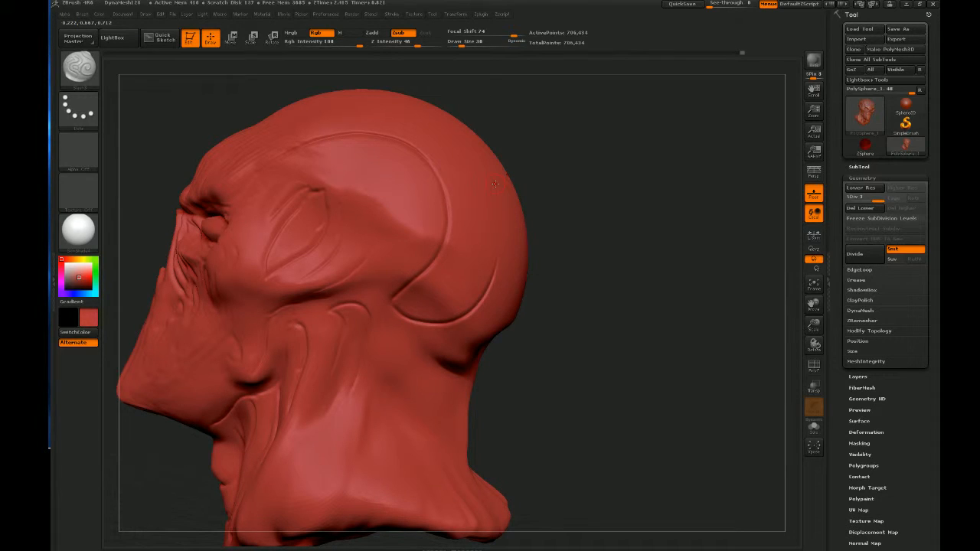
mouse_move(495, 185)
left_mouse_down()
mouse_move(499, 245)
mouse_move(448, 347)
left_mouse_up()
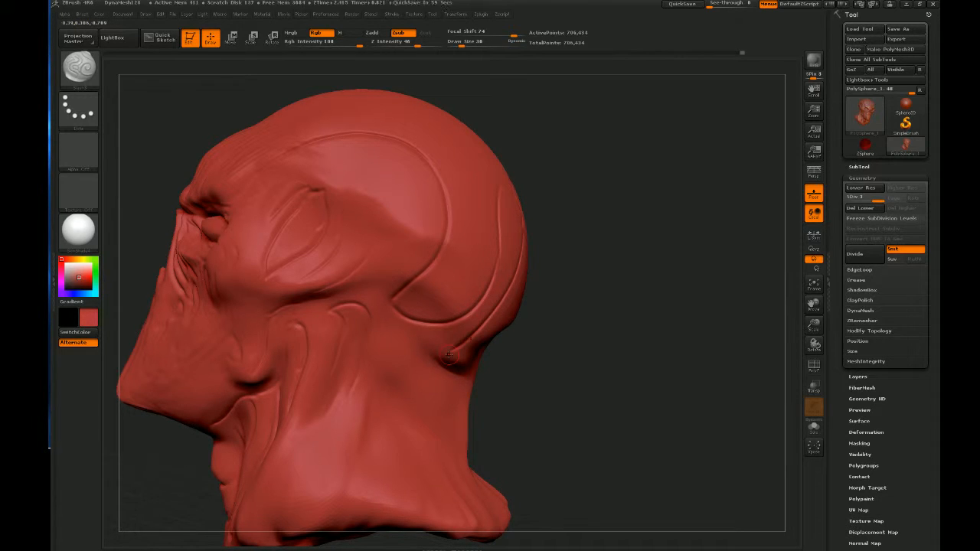
key("ctrl+z")
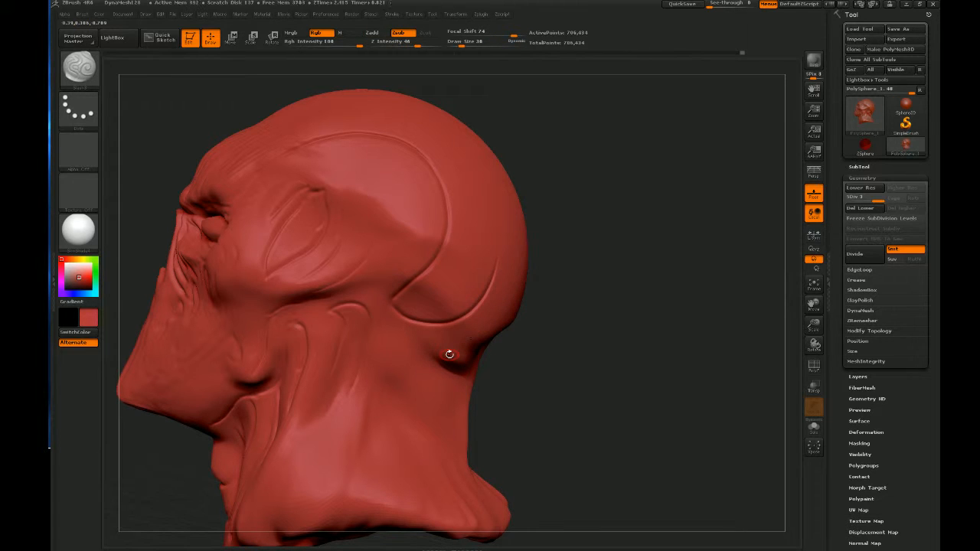
key("ctrl+shift+z")
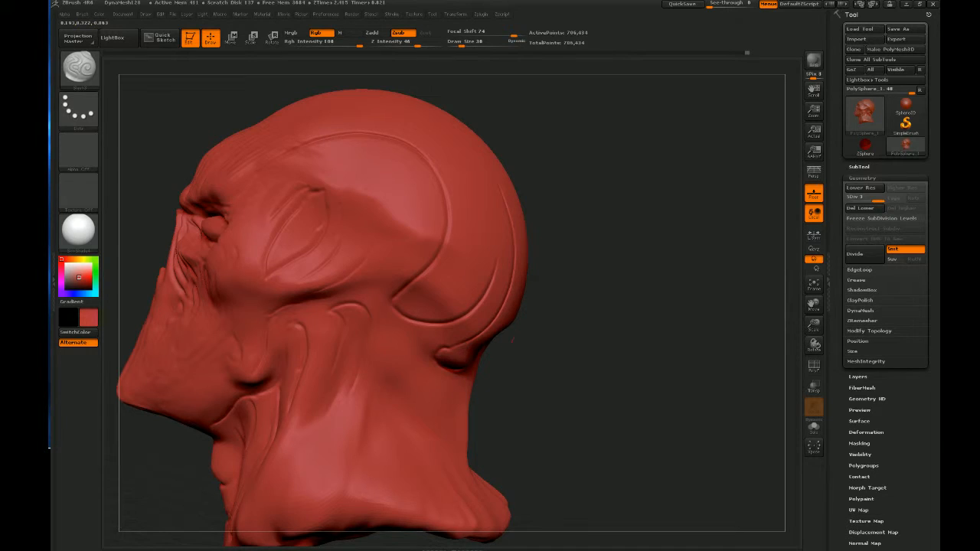
Carve paired vertical grooves down the nape and the middle of the back of the skull
left_click_drag(512, 340, 531, 311)
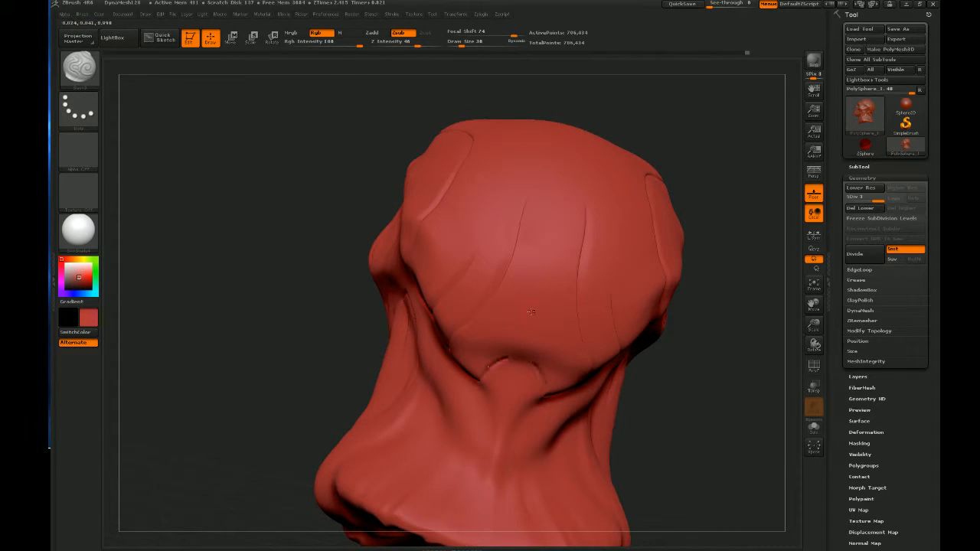
mouse_move(534, 363)
left_mouse_down()
mouse_move(527, 359)
mouse_move(511, 435)
left_mouse_up()
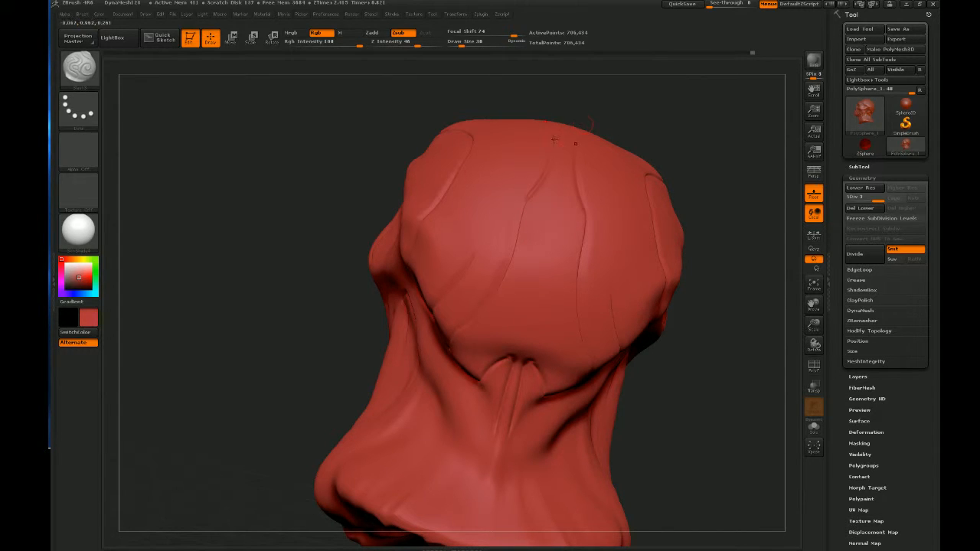
left_click_drag(553, 142, 528, 307)
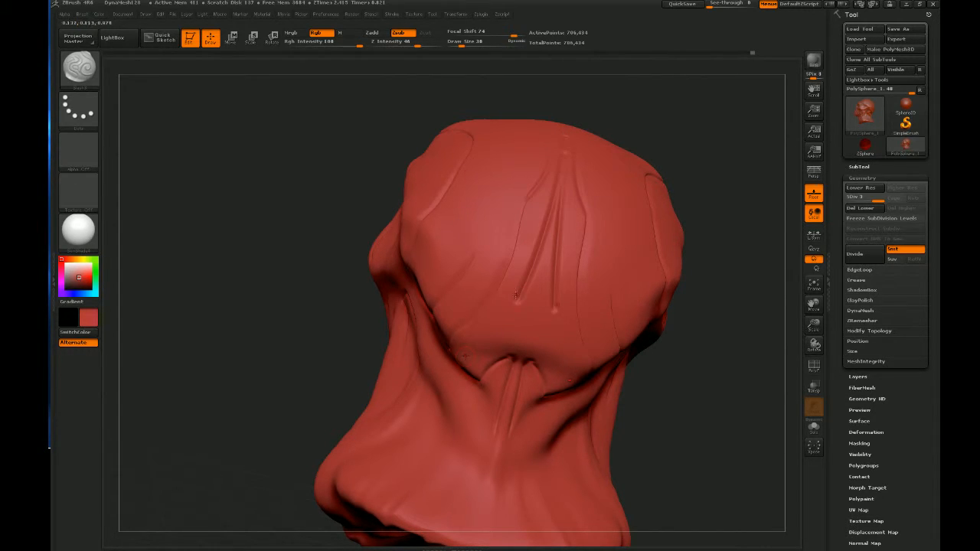
Carve creases up the sides of the forehead and a U-shaped fold with inner grooves at the crown
mouse_move(201, 366)
left_mouse_down()
mouse_move(313, 373)
mouse_move(364, 360)
left_mouse_up()
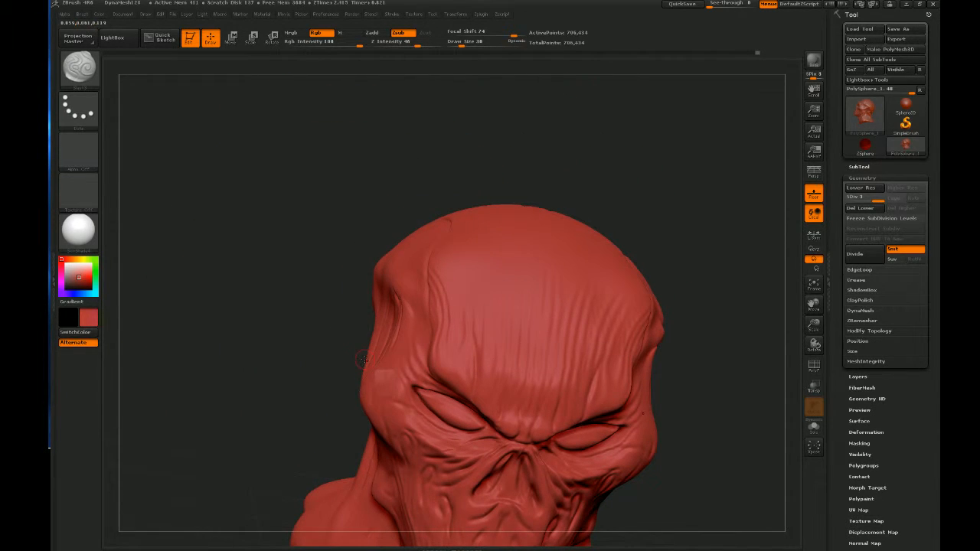
left_click_drag(596, 369, 622, 264)
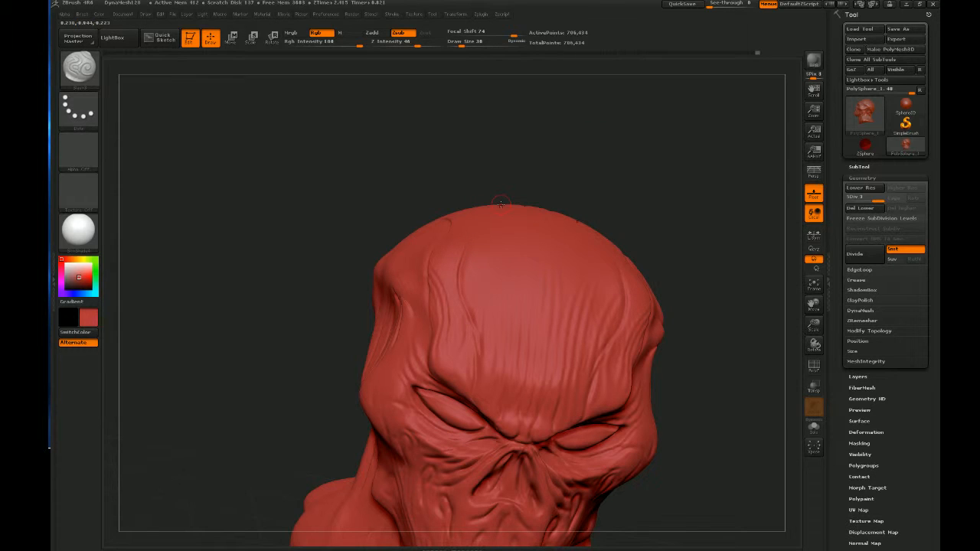
left_click_drag(509, 258, 546, 300)
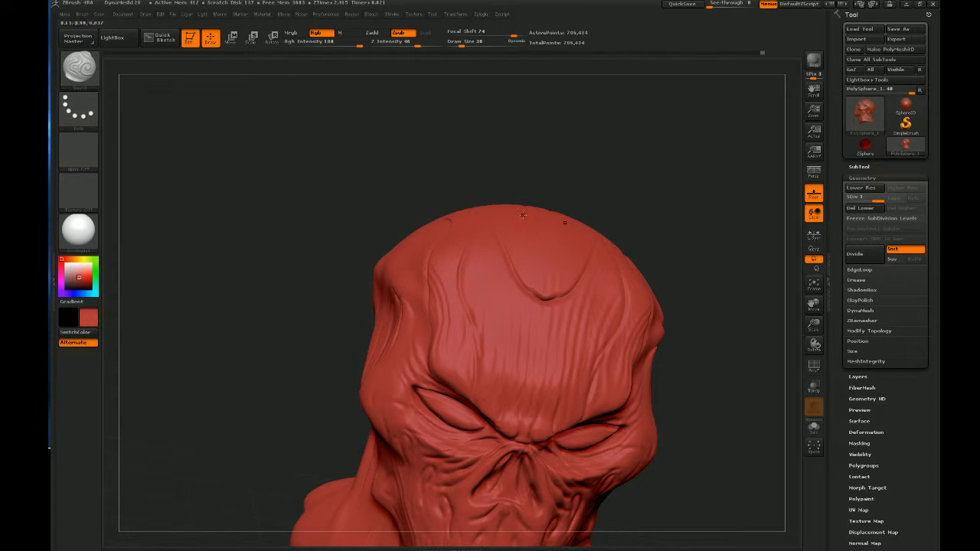
left_click_drag(542, 262, 553, 271)
mouse_move(651, 165)
left_mouse_down()
mouse_move(716, 376)
mouse_move(700, 374)
mouse_move(748, 376)
left_mouse_up()
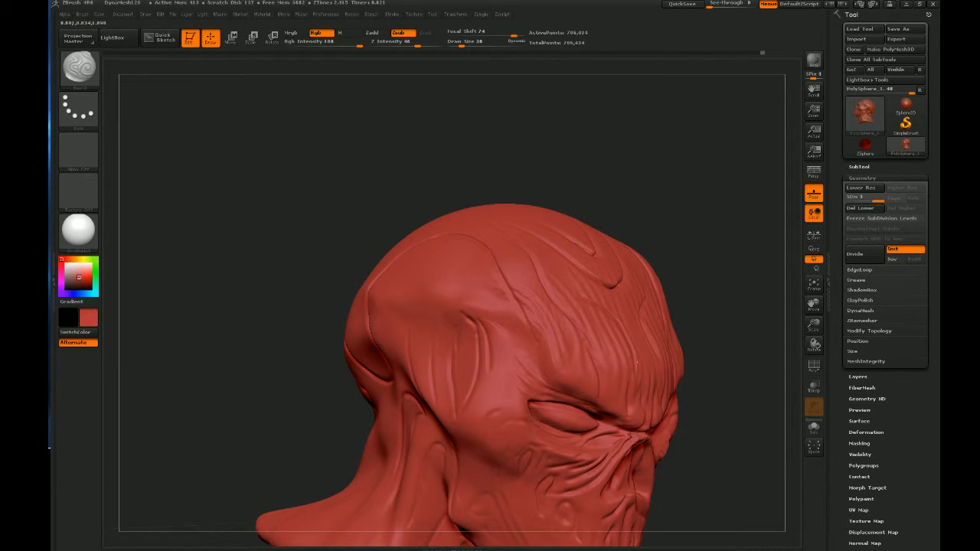
Fit the whole bust in view with rotation on all axes and examine the carved detail from the front and sides
left_click_drag(341, 242, 316, 236)
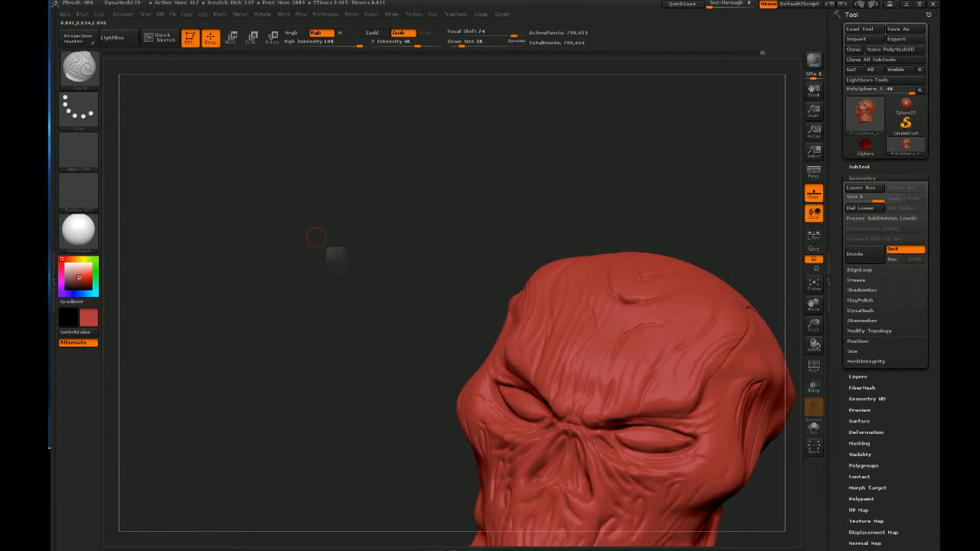
left_click(814, 283)
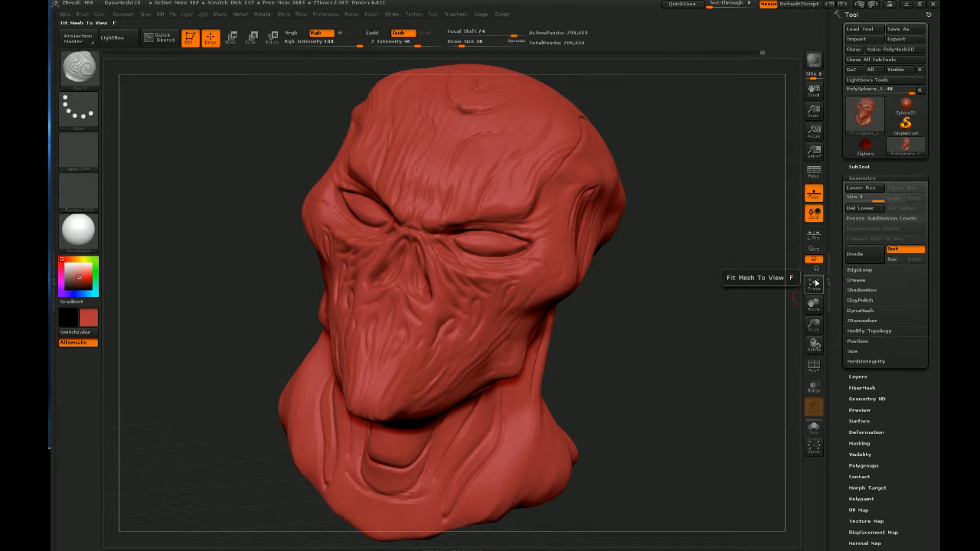
mouse_move(684, 360)
left_mouse_down()
mouse_move(766, 374)
mouse_move(637, 361)
mouse_move(542, 370)
mouse_move(590, 365)
mouse_move(560, 360)
mouse_move(704, 304)
mouse_move(650, 313)
mouse_move(682, 337)
left_mouse_up()
mouse_move(729, 312)
left_mouse_down()
mouse_move(706, 301)
mouse_move(693, 321)
mouse_move(652, 317)
mouse_move(674, 329)
mouse_move(641, 331)
mouse_move(694, 327)
left_mouse_up()
mouse_move(271, 312)
left_mouse_down()
mouse_move(240, 320)
mouse_move(236, 308)
mouse_move(259, 271)
mouse_move(242, 282)
mouse_move(285, 295)
mouse_move(237, 337)
mouse_move(276, 307)
mouse_move(258, 291)
left_mouse_up()
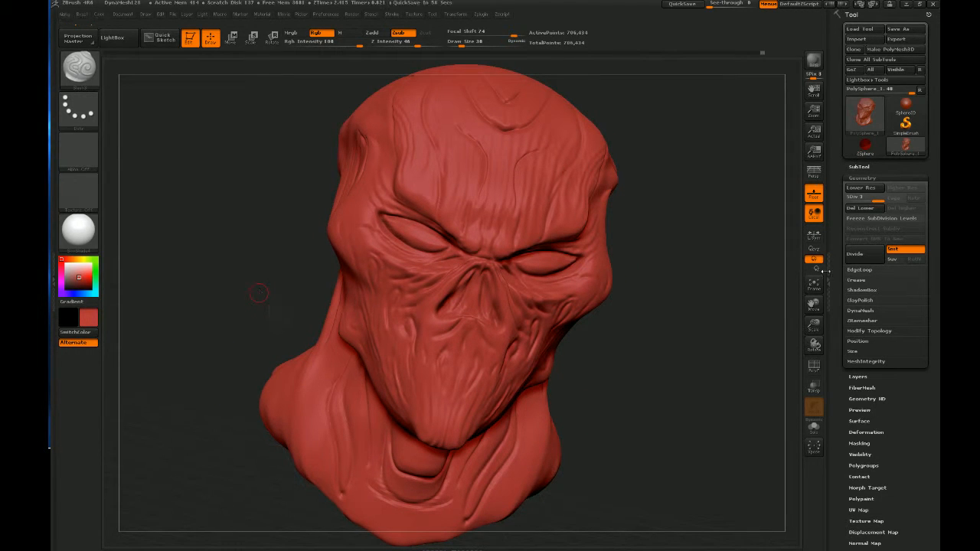
mouse_move(726, 367)
left_mouse_down()
mouse_move(739, 375)
mouse_move(722, 377)
left_mouse_up()
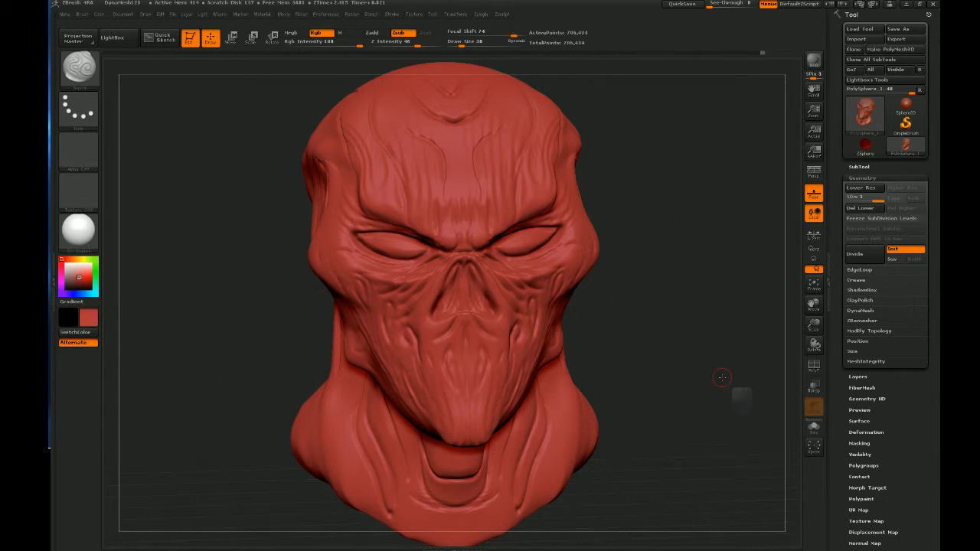
left_click(814, 249)
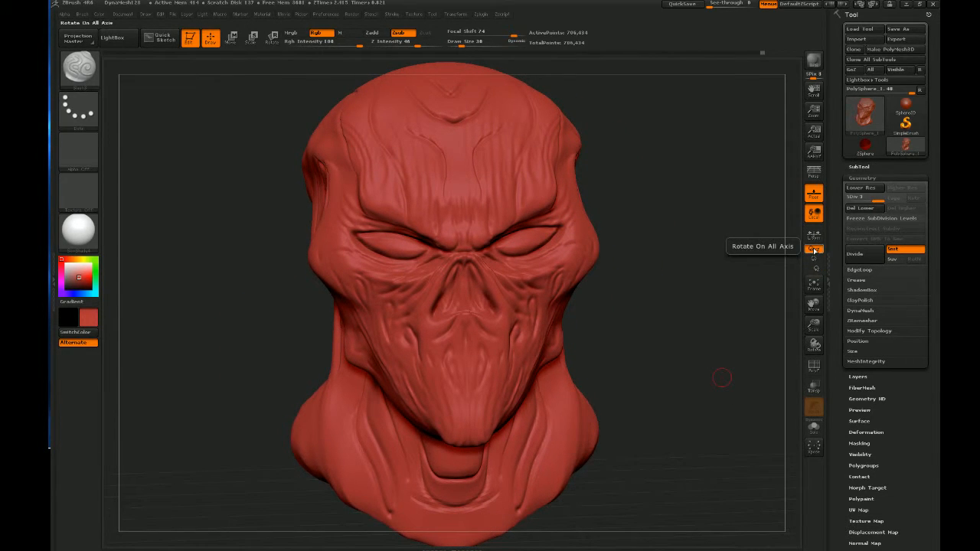
mouse_move(656, 346)
left_mouse_down()
mouse_move(637, 350)
mouse_move(667, 346)
left_mouse_up()
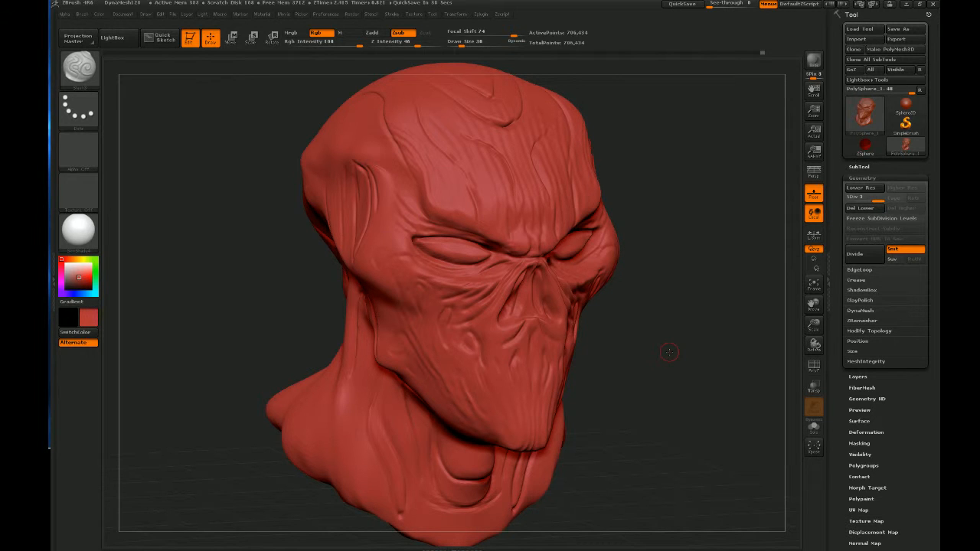
mouse_move(662, 410)
left_mouse_down()
mouse_move(696, 403)
mouse_move(652, 407)
left_mouse_up()
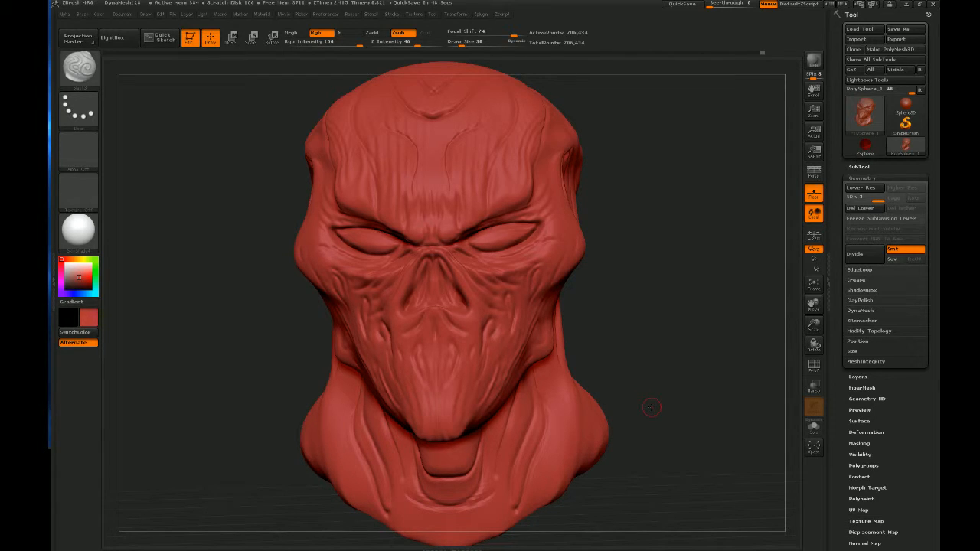
left_click_drag(613, 317, 637, 314)
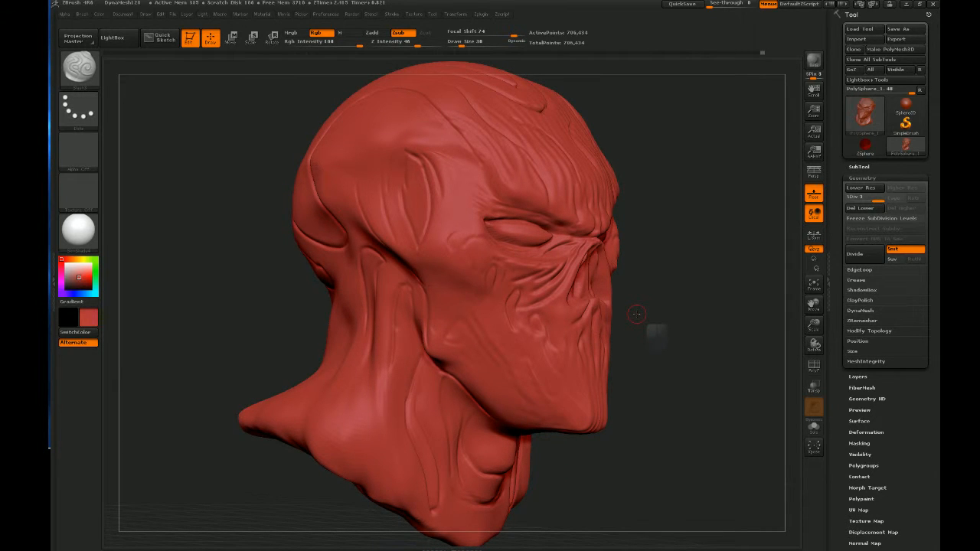
Carve a pointed, collar-like fold with curved inner grooves at the front base of the neck, below the throat hollow
mouse_move(642, 258)
left_mouse_down()
mouse_move(576, 257)
mouse_move(621, 252)
left_mouse_up()
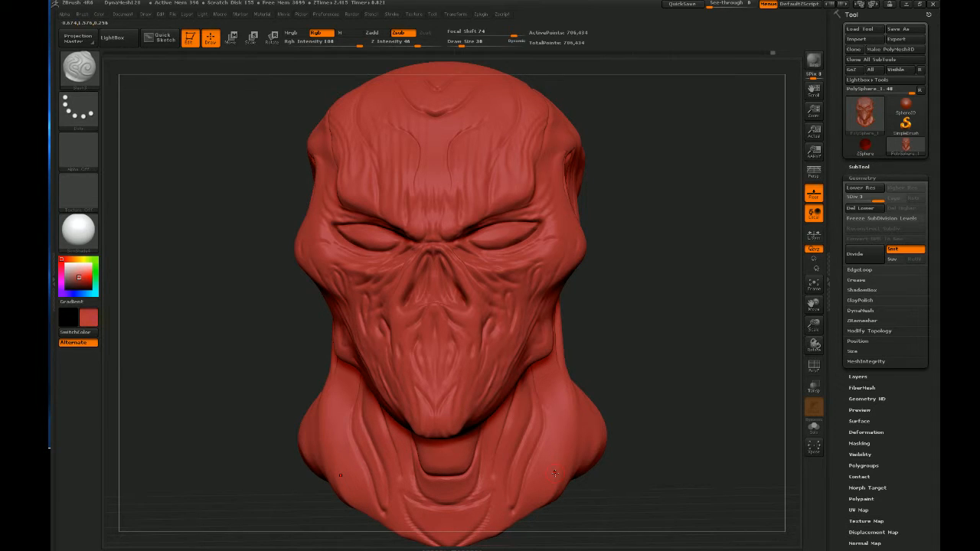
mouse_move(647, 301)
left_mouse_down()
mouse_move(601, 301)
mouse_move(690, 296)
mouse_move(624, 348)
mouse_move(683, 376)
left_mouse_up()
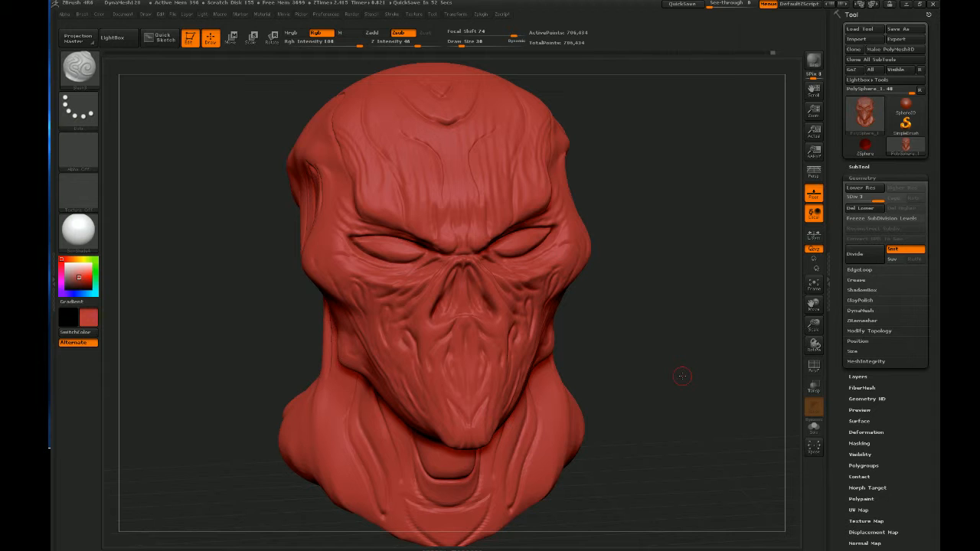
mouse_move(682, 376)
left_mouse_down()
mouse_move(645, 306)
mouse_move(601, 312)
mouse_move(636, 306)
mouse_move(624, 304)
left_mouse_up()
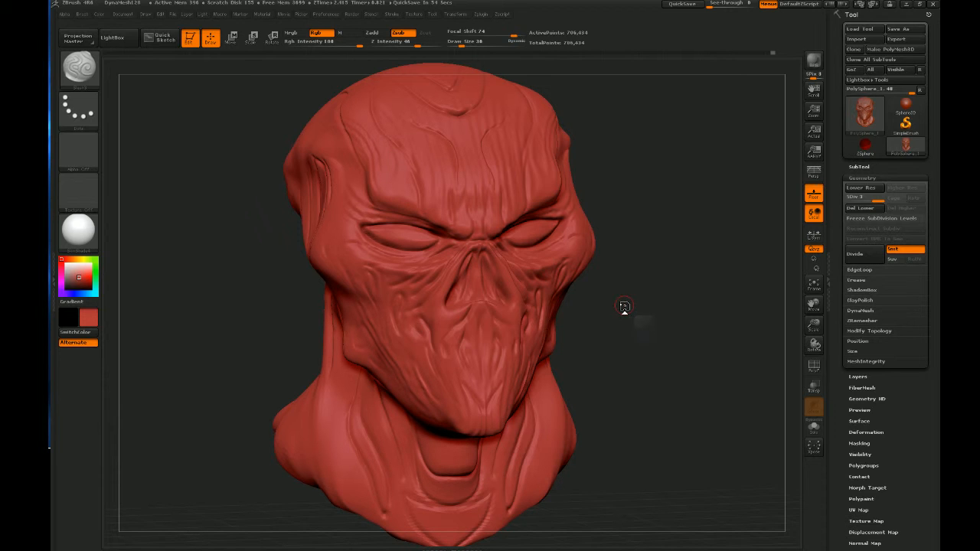
mouse_move(624, 307)
left_mouse_down()
mouse_move(629, 357)
mouse_move(666, 342)
left_mouse_up()
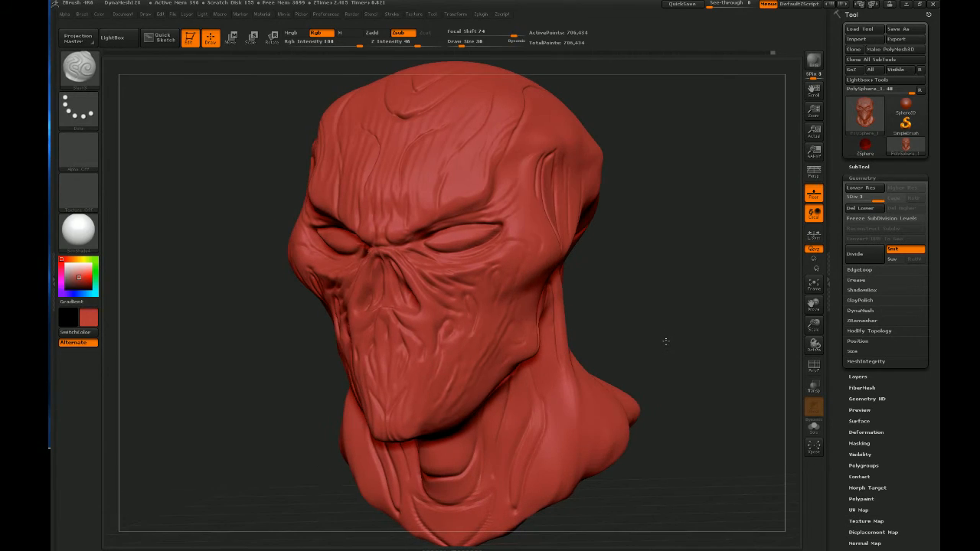